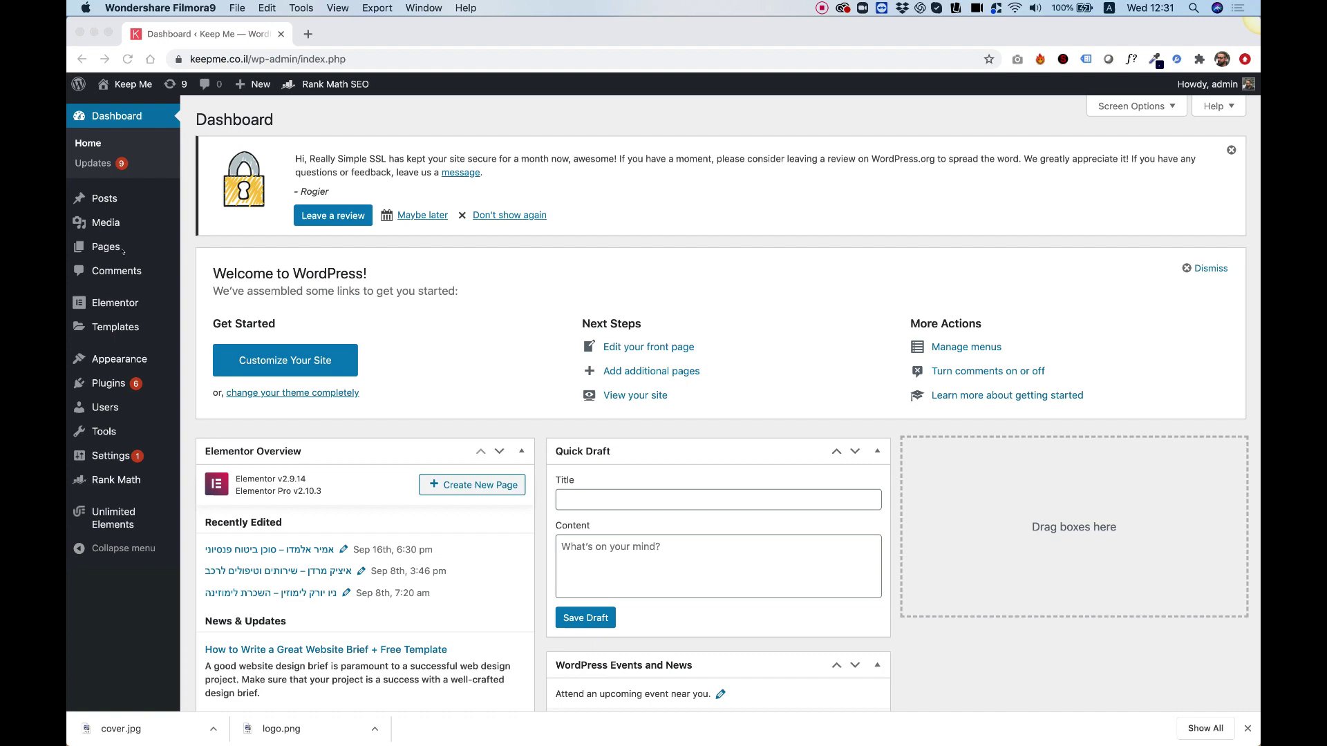
Add a new WordPress page titled 'Design Hackers' and launch it in Elementor.
left_click(95, 247)
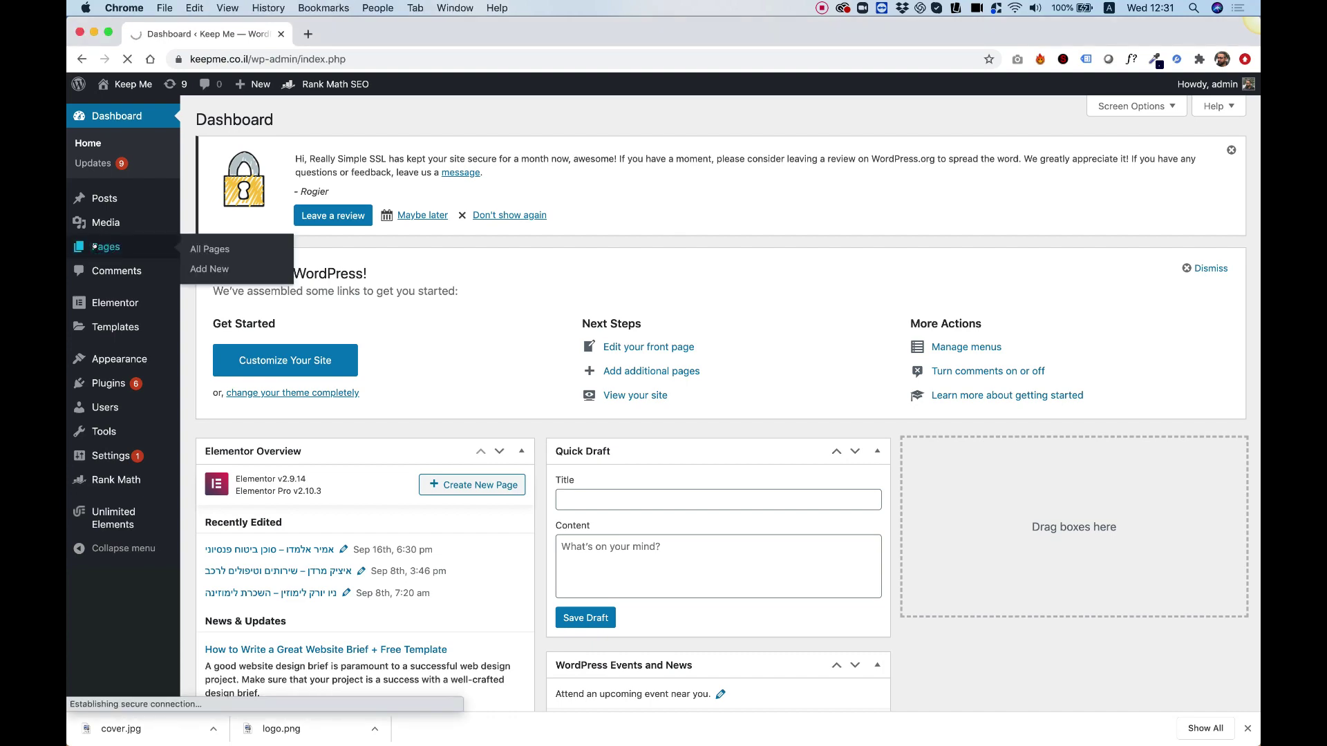
left_click(1247, 729)
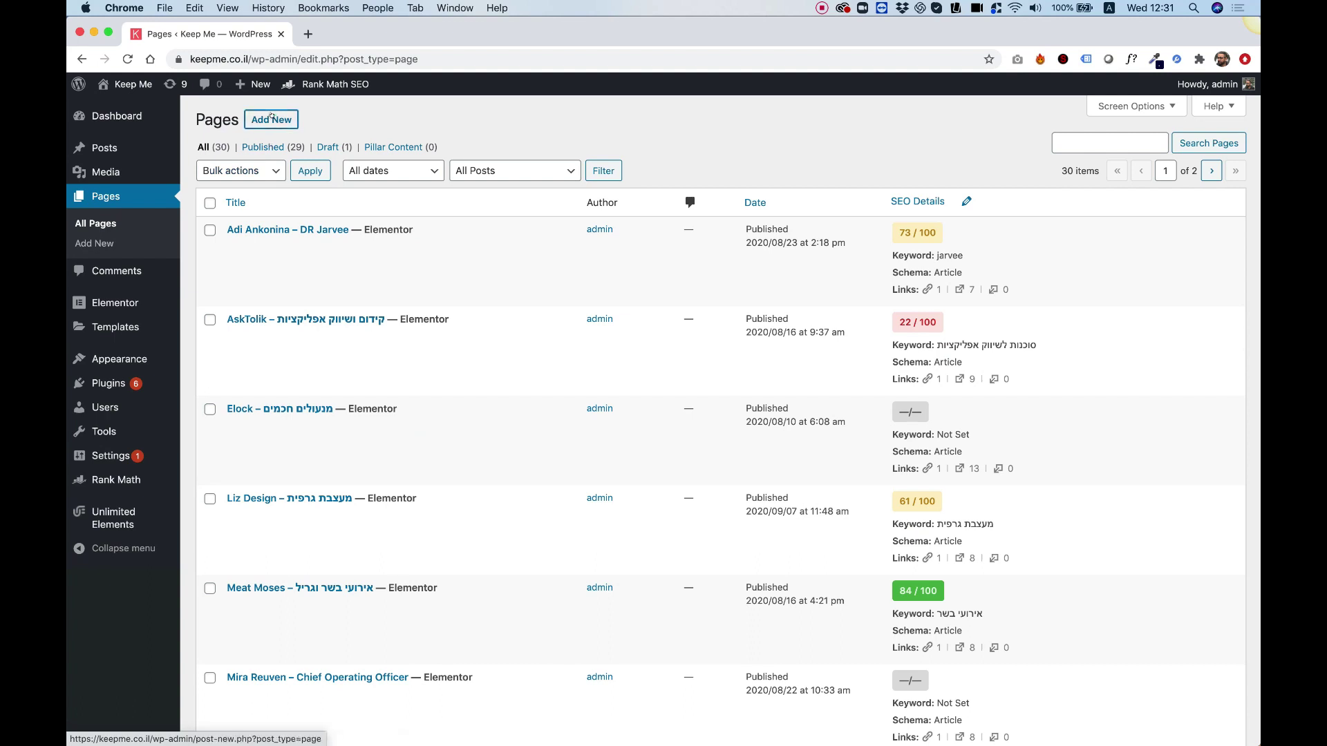
left_click(271, 117)
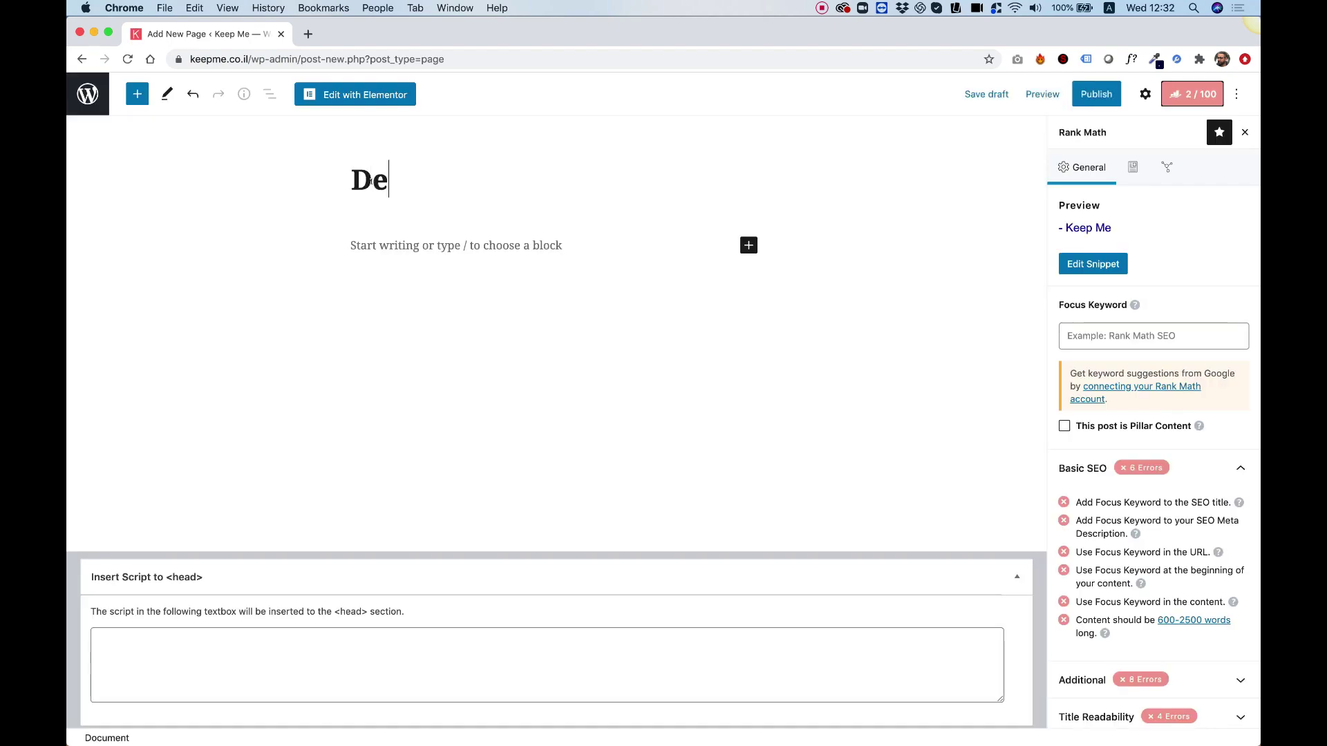
type("J")
key("BackSpace")
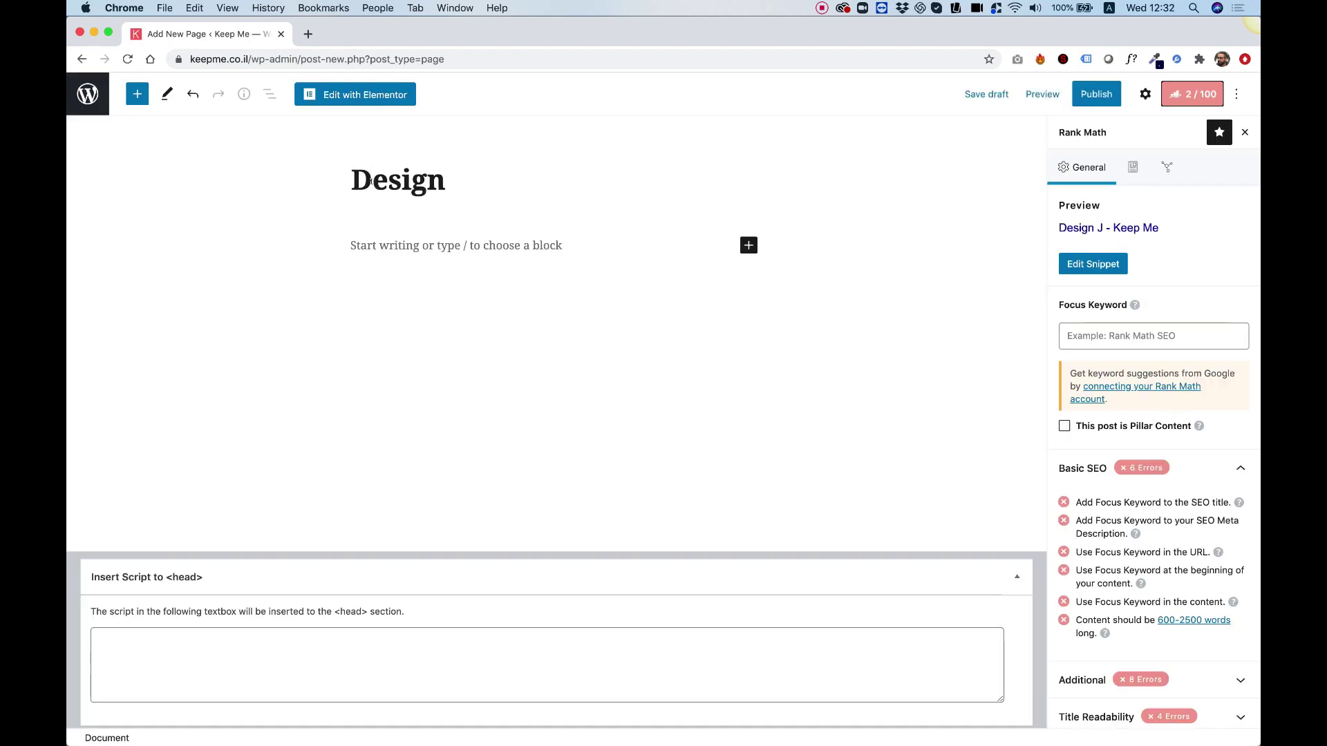
type("Hackers")
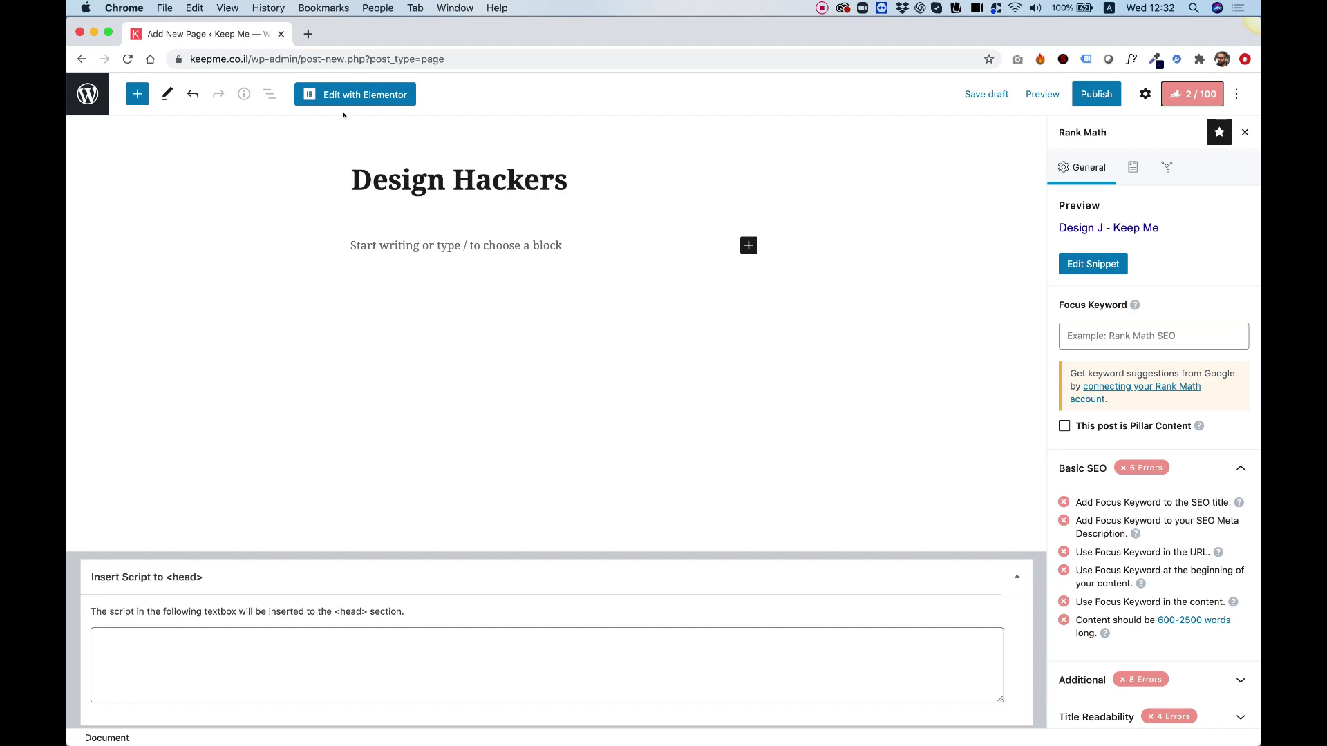
left_click(356, 95)
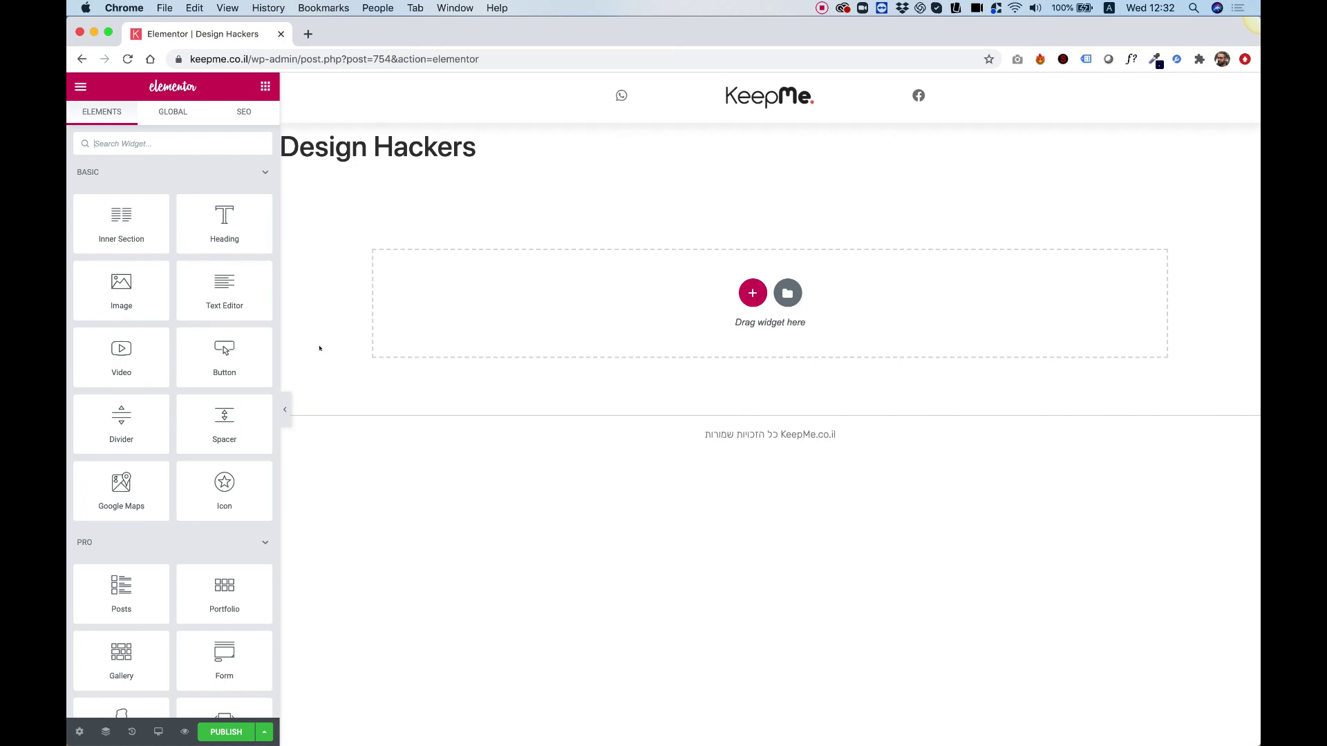
Set the page layout to Elementor Canvas in the page settings.
left_click(80, 731)
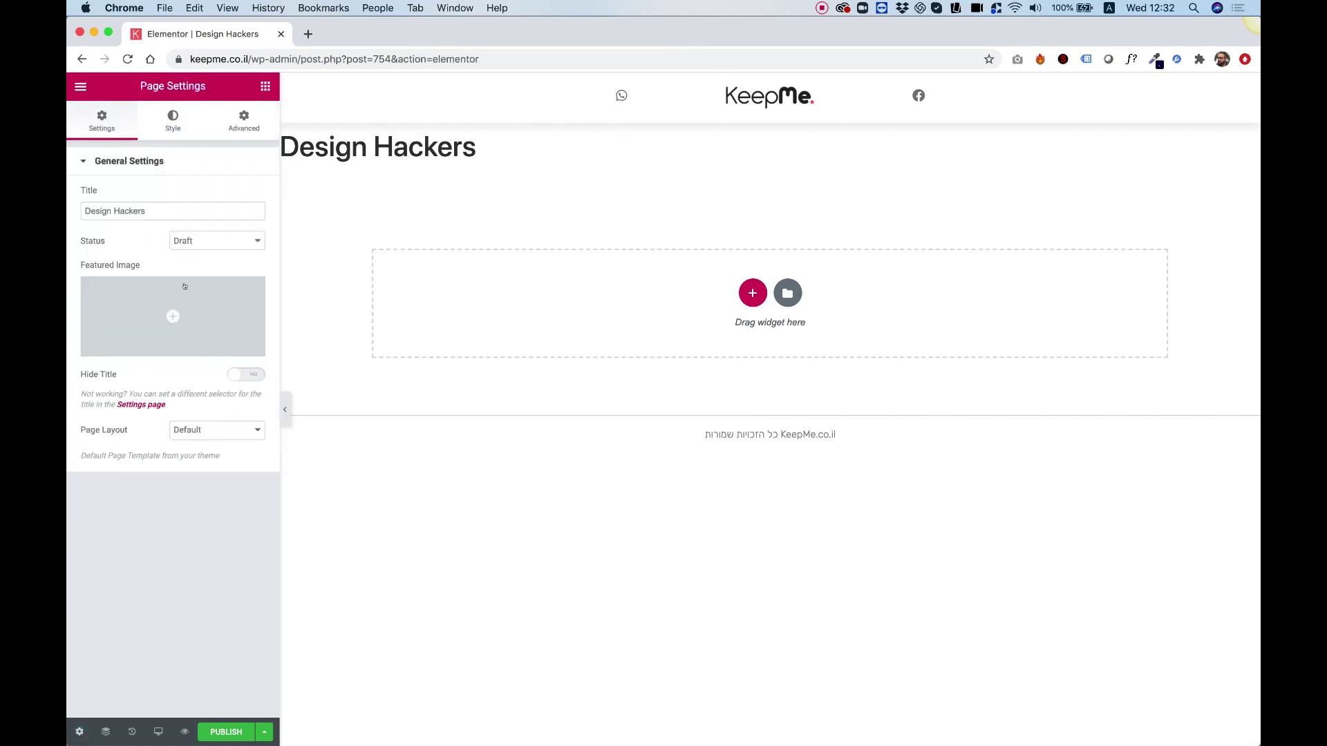
left_click(204, 430)
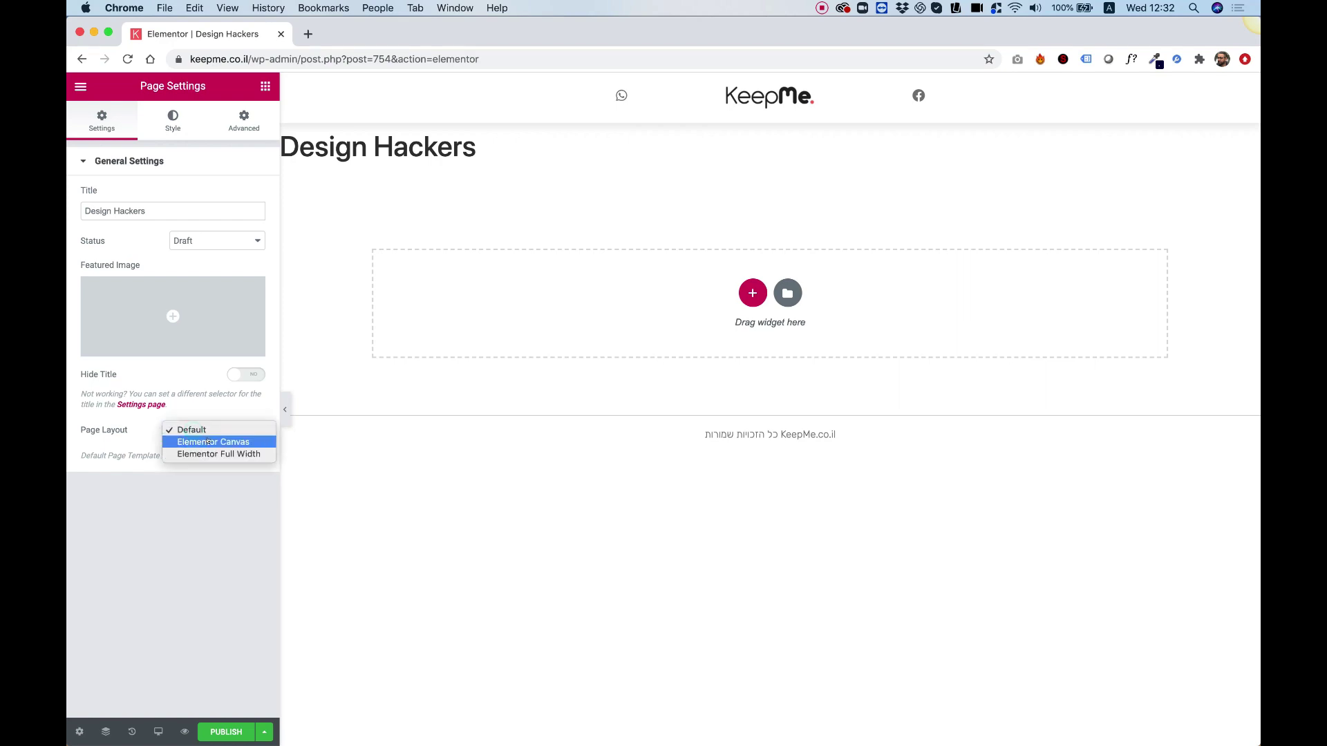
left_click(209, 442)
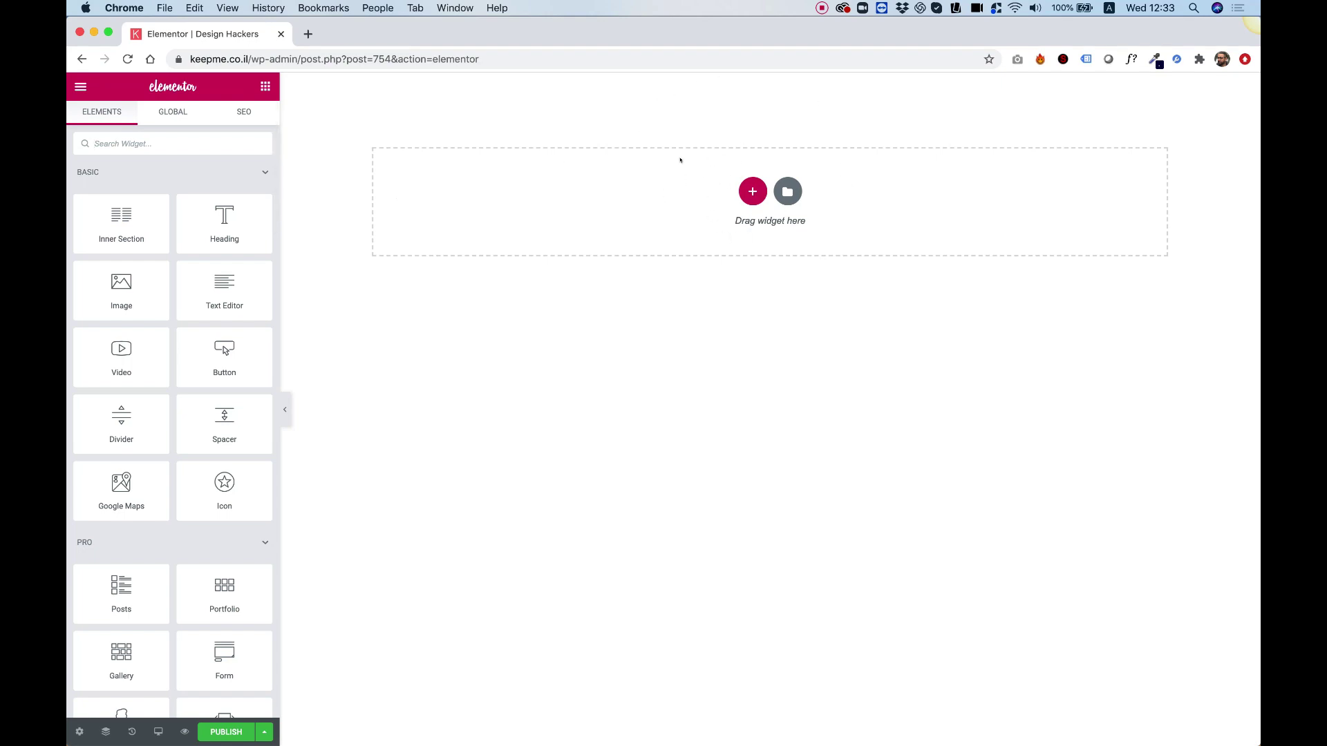
Add a single-column section and give its column a Classic background.
left_click(751, 193)
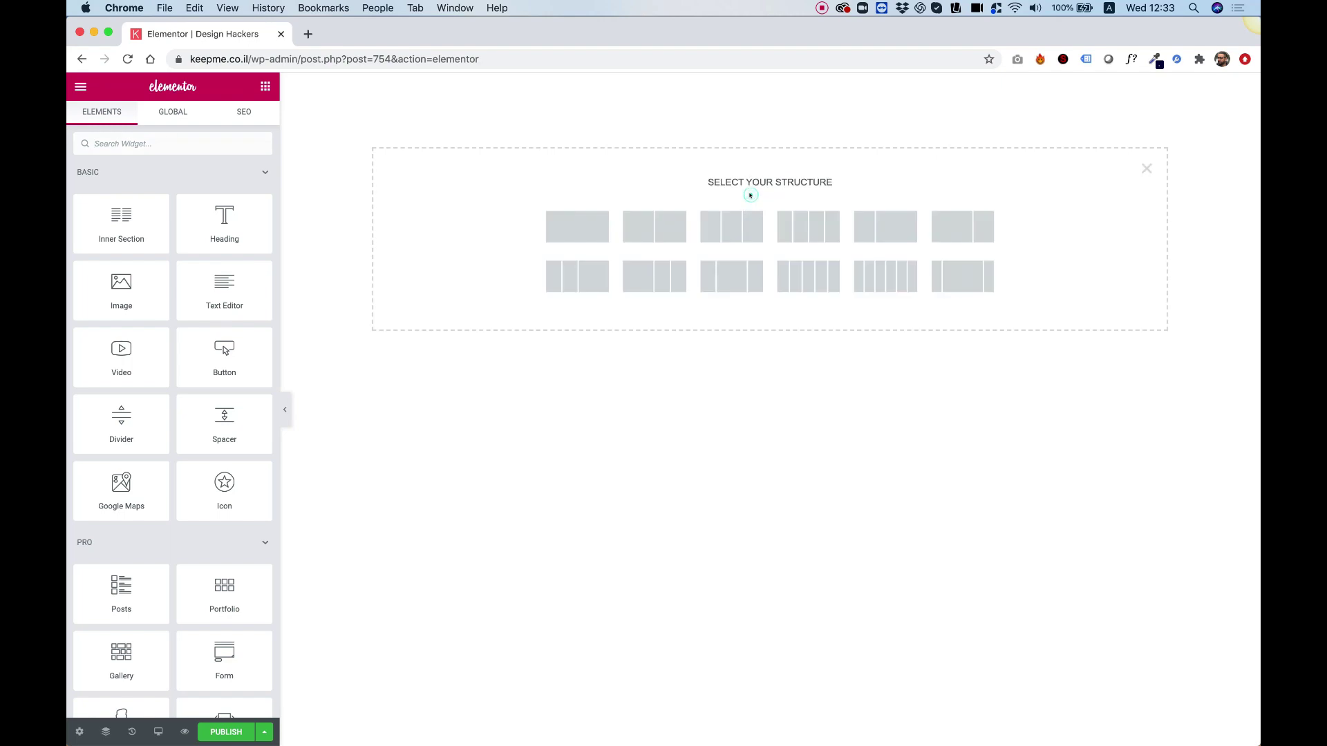
left_click(579, 237)
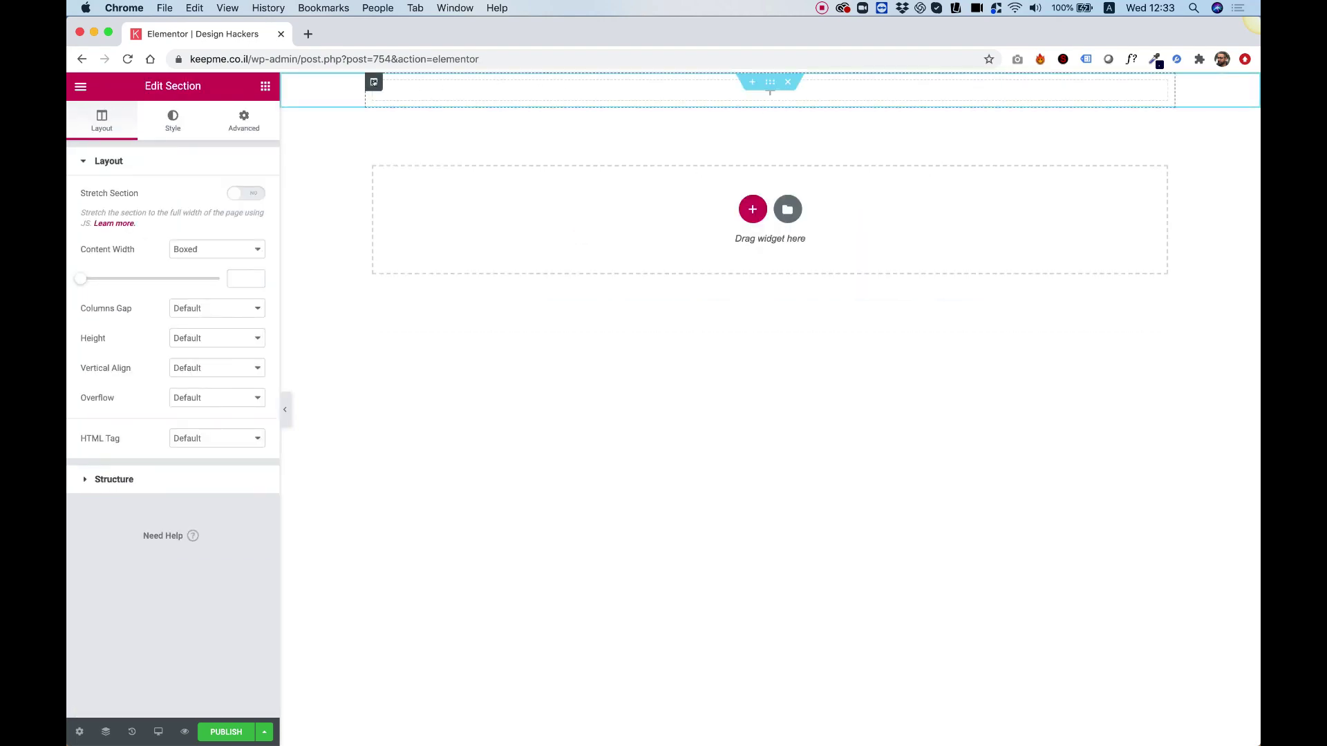
left_click(373, 82)
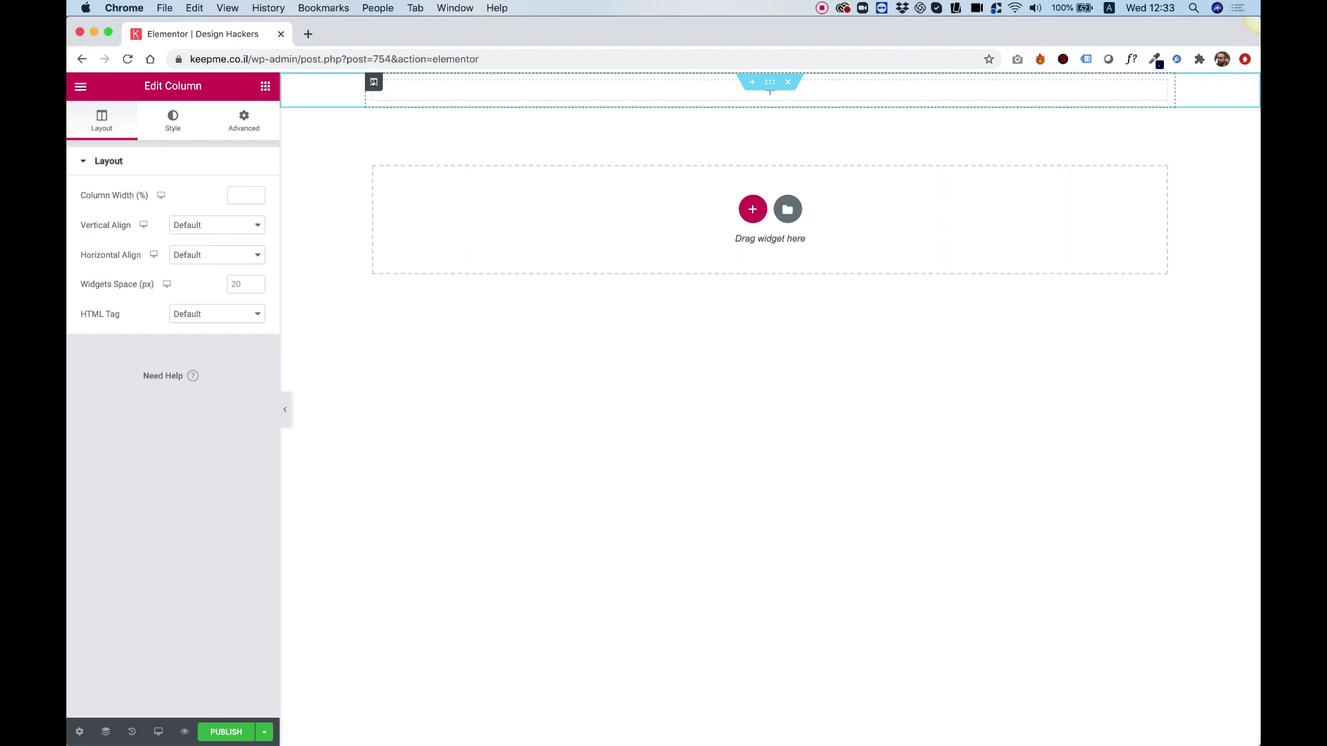
left_click(172, 118)
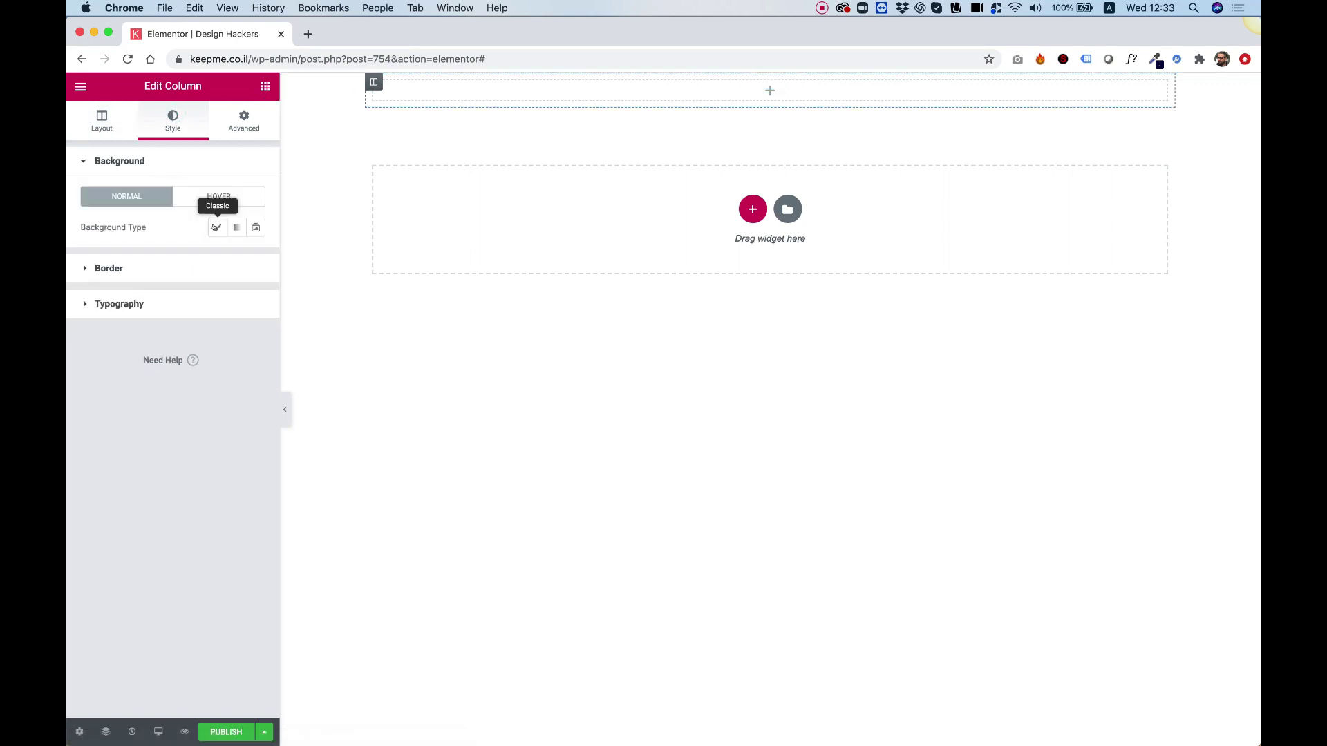
left_click(215, 227)
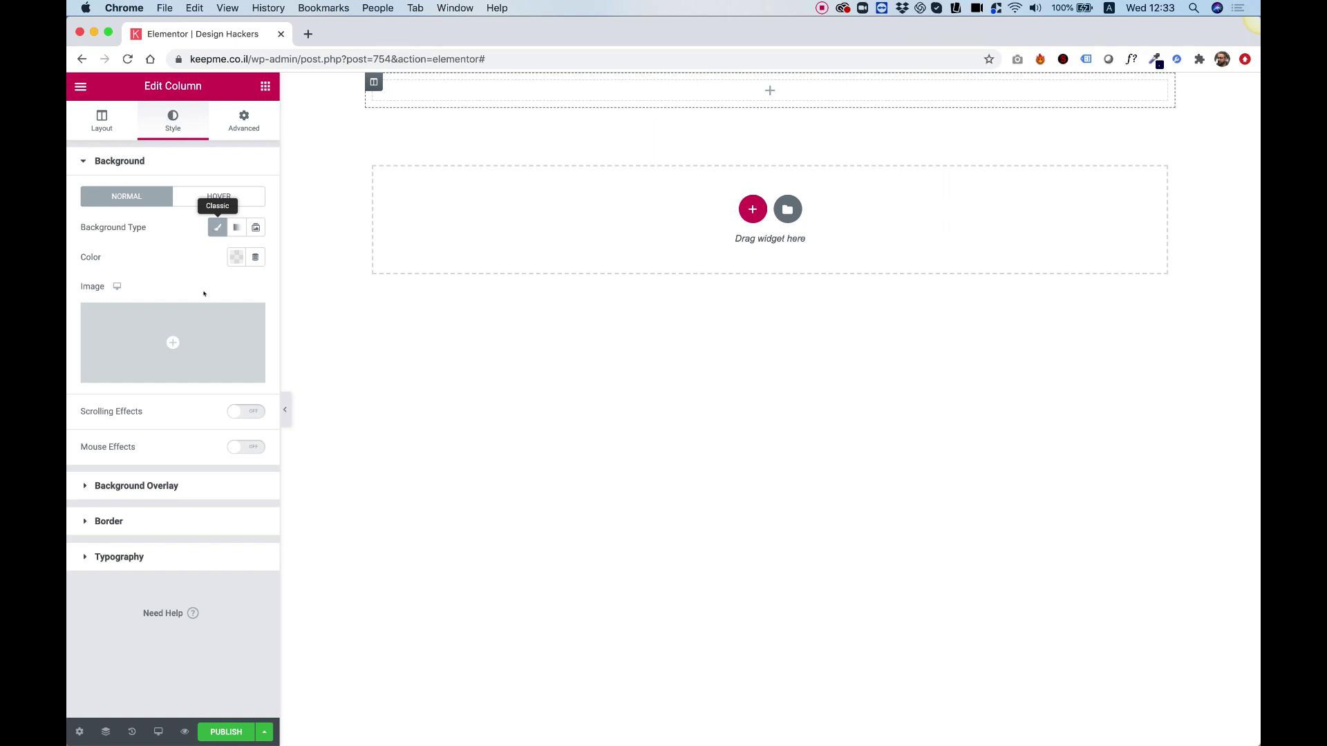
Upload dh-logo.png and dh-cover.jpg, and set dh-cover.jpg as the column background image.
left_click(173, 342)
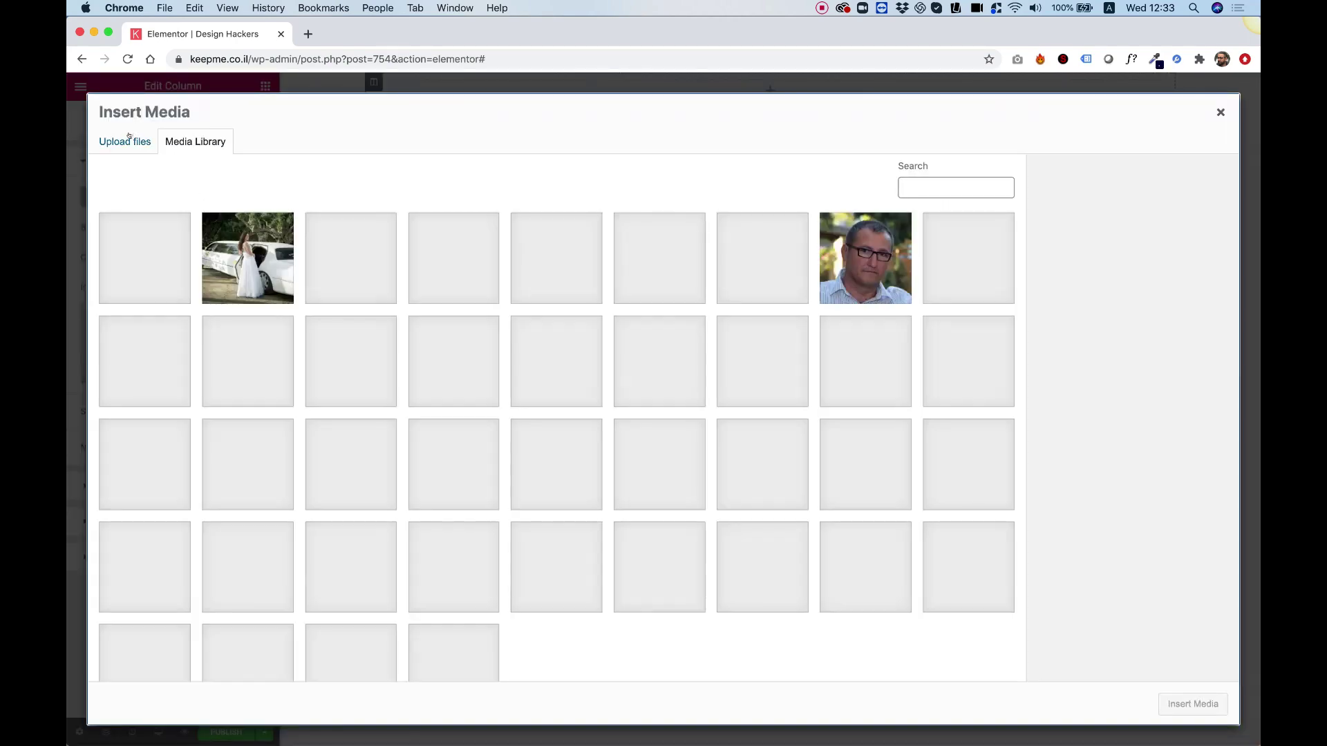
left_click(129, 138)
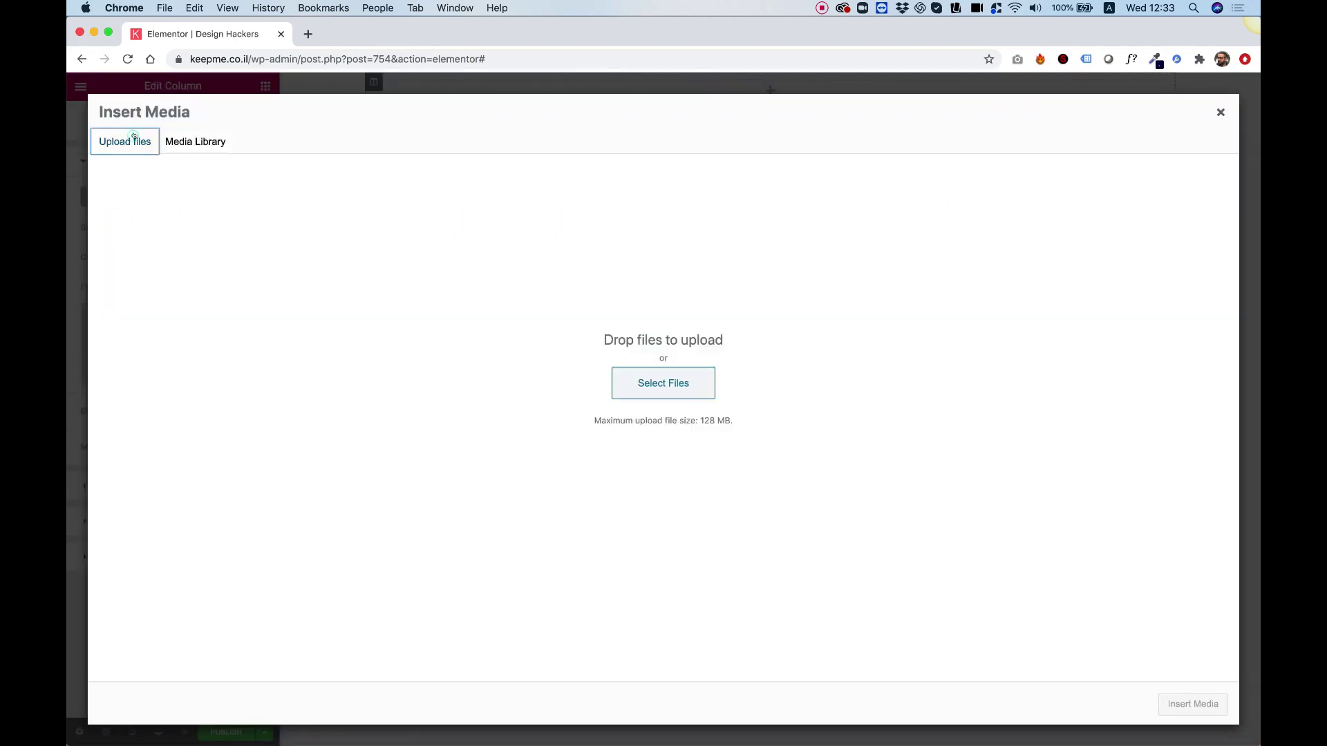
left_click(633, 374)
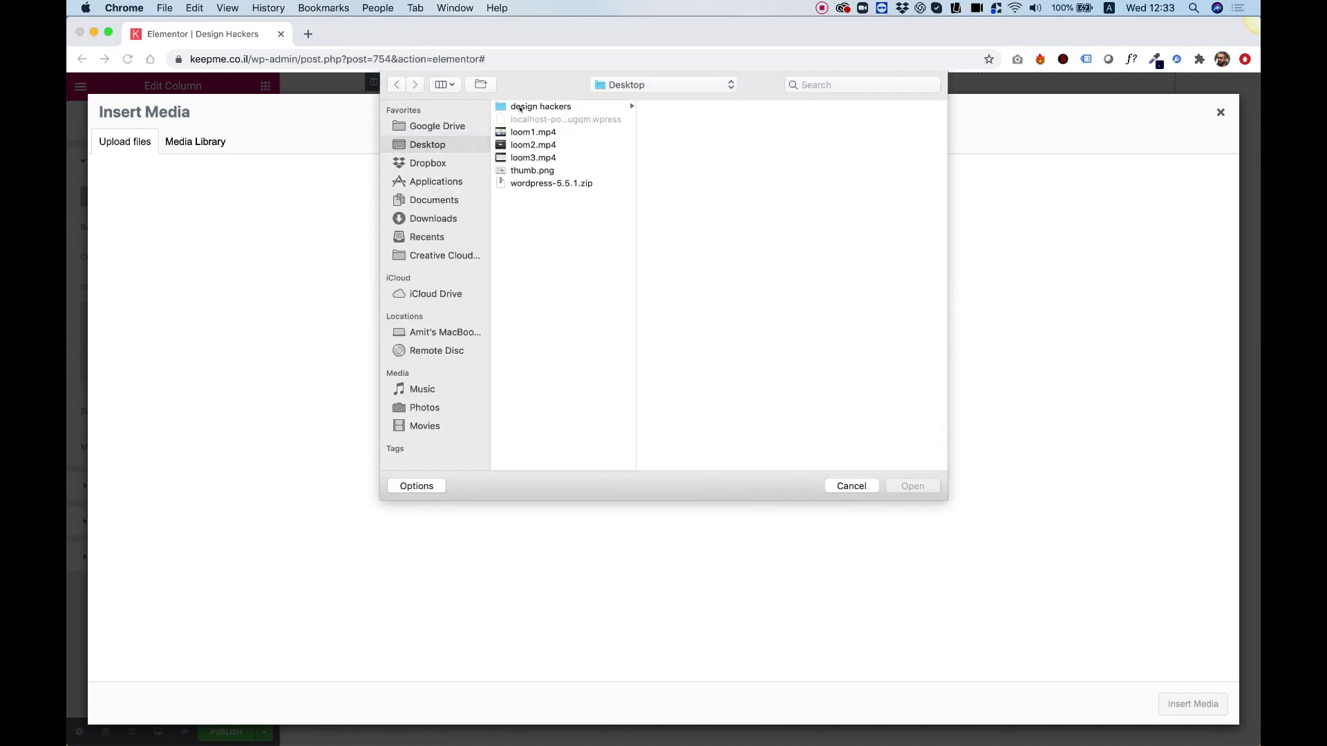
left_click(520, 107)
left_click(664, 119)
left_click(668, 106, "shift")
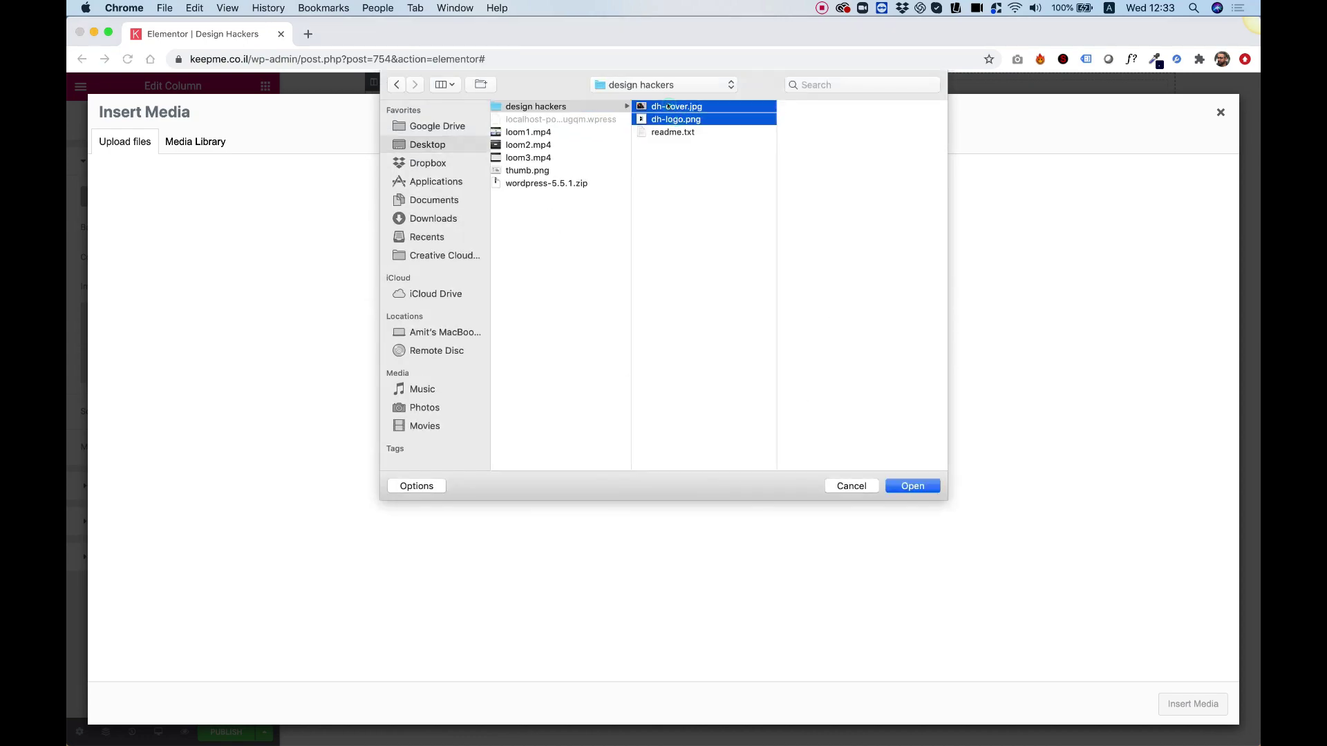
key("Return")
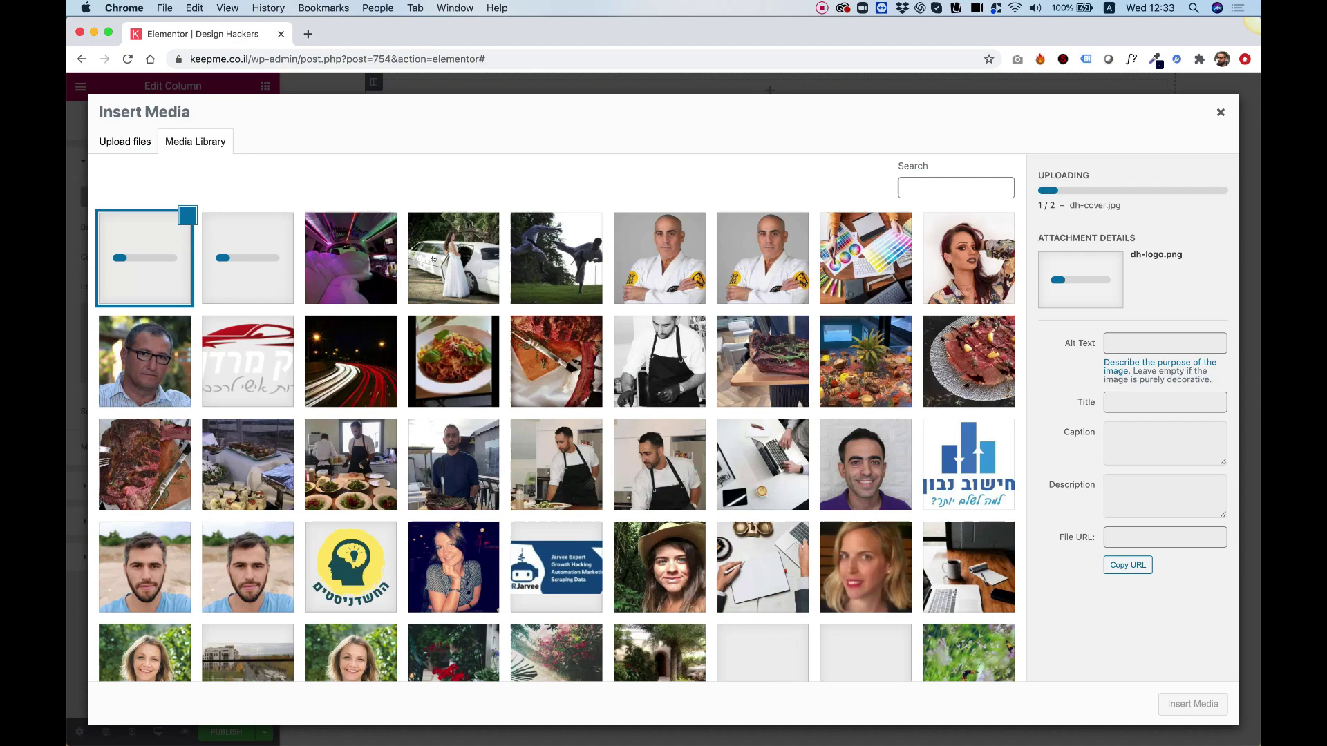
left_click(237, 255)
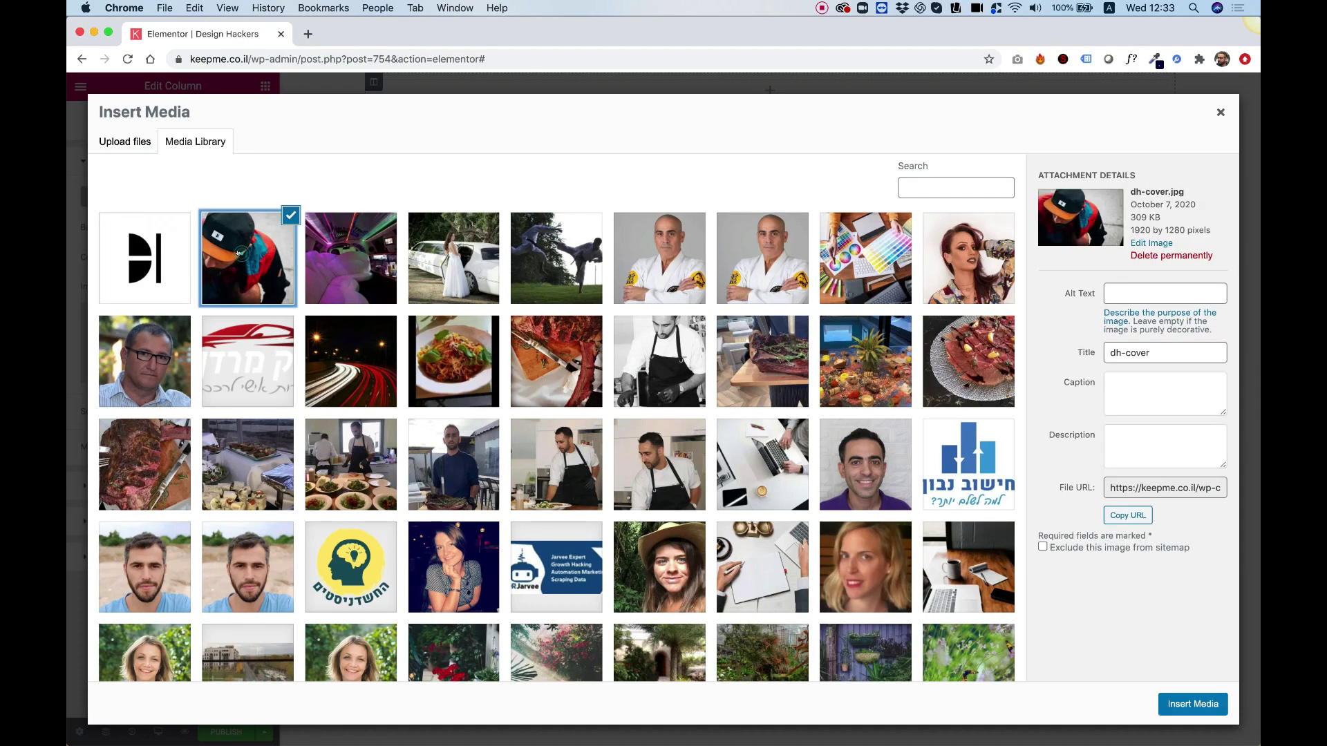
left_click(1202, 704)
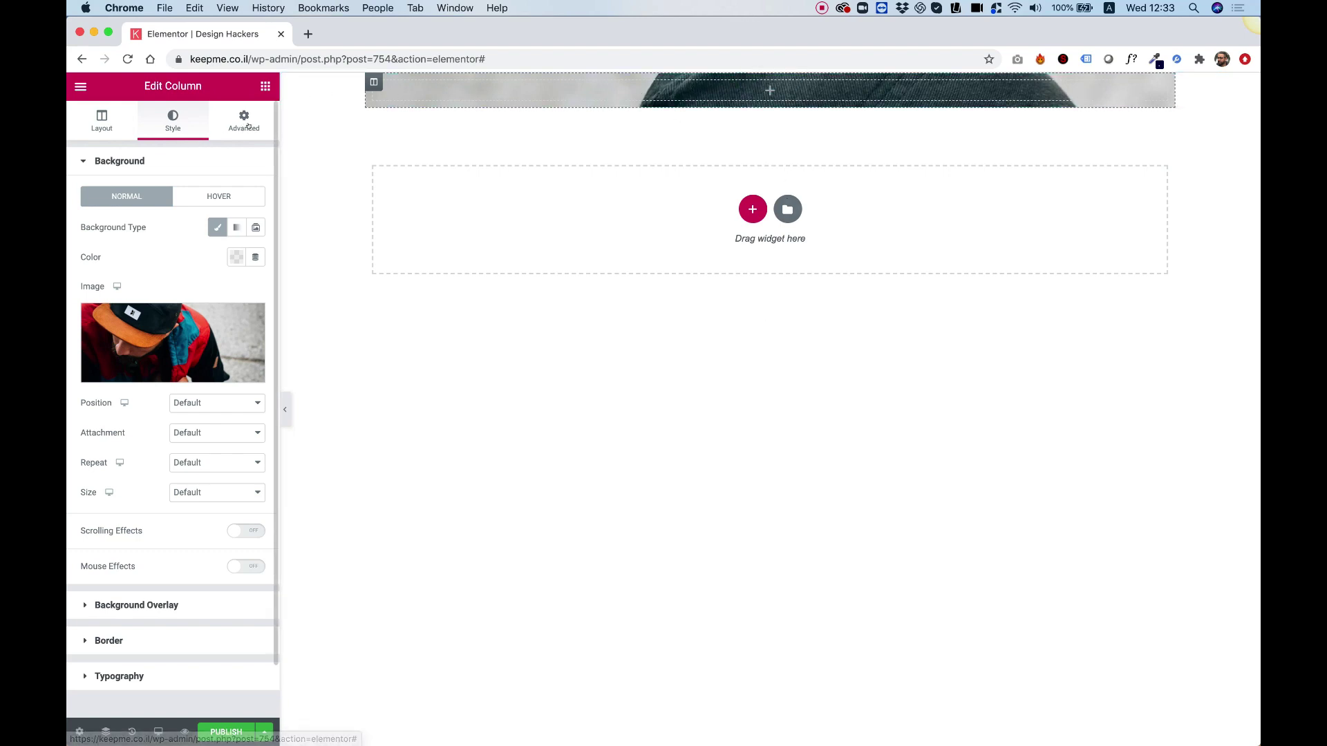
Place a Spacer widget in the cover column with a height of 164 px.
left_click(265, 87)
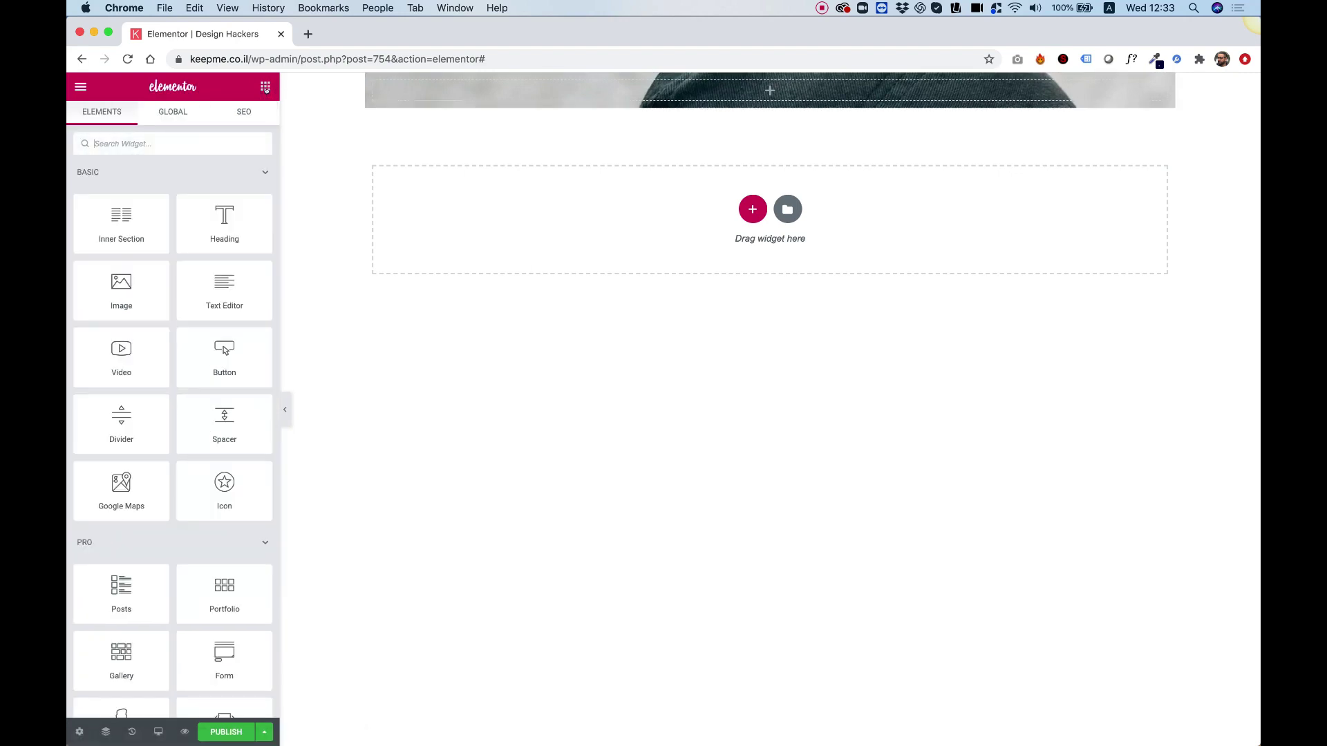
left_click_drag(202, 428, 595, 95)
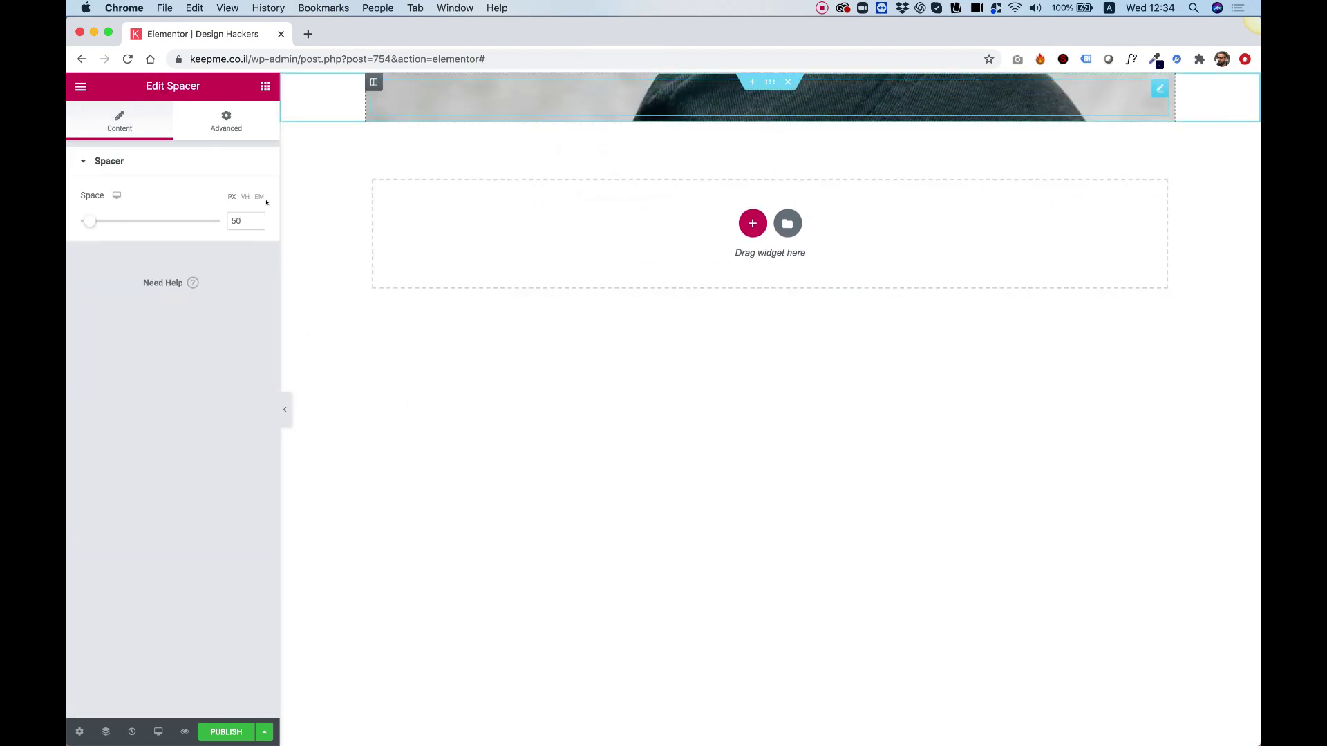
left_click_drag(88, 221, 114, 222)
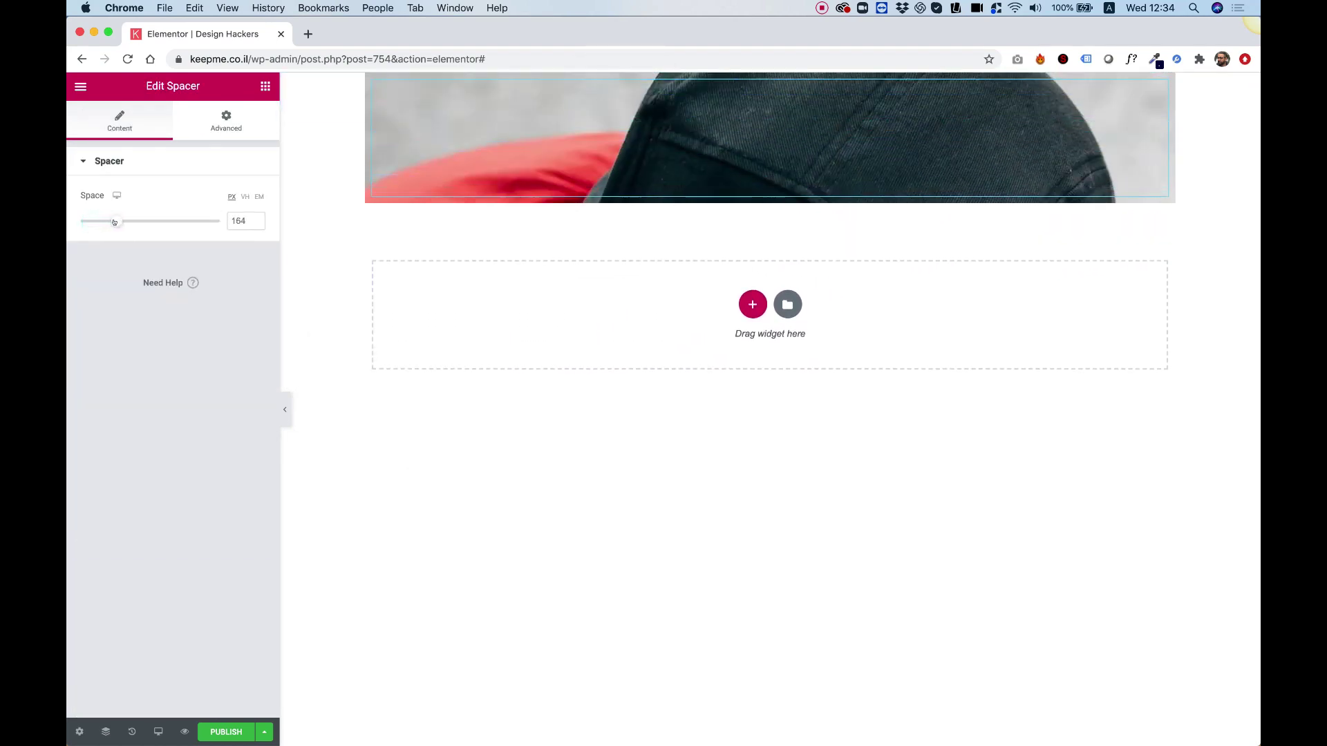
Narrow the cover section's content width to 500.
right_click(320, 110)
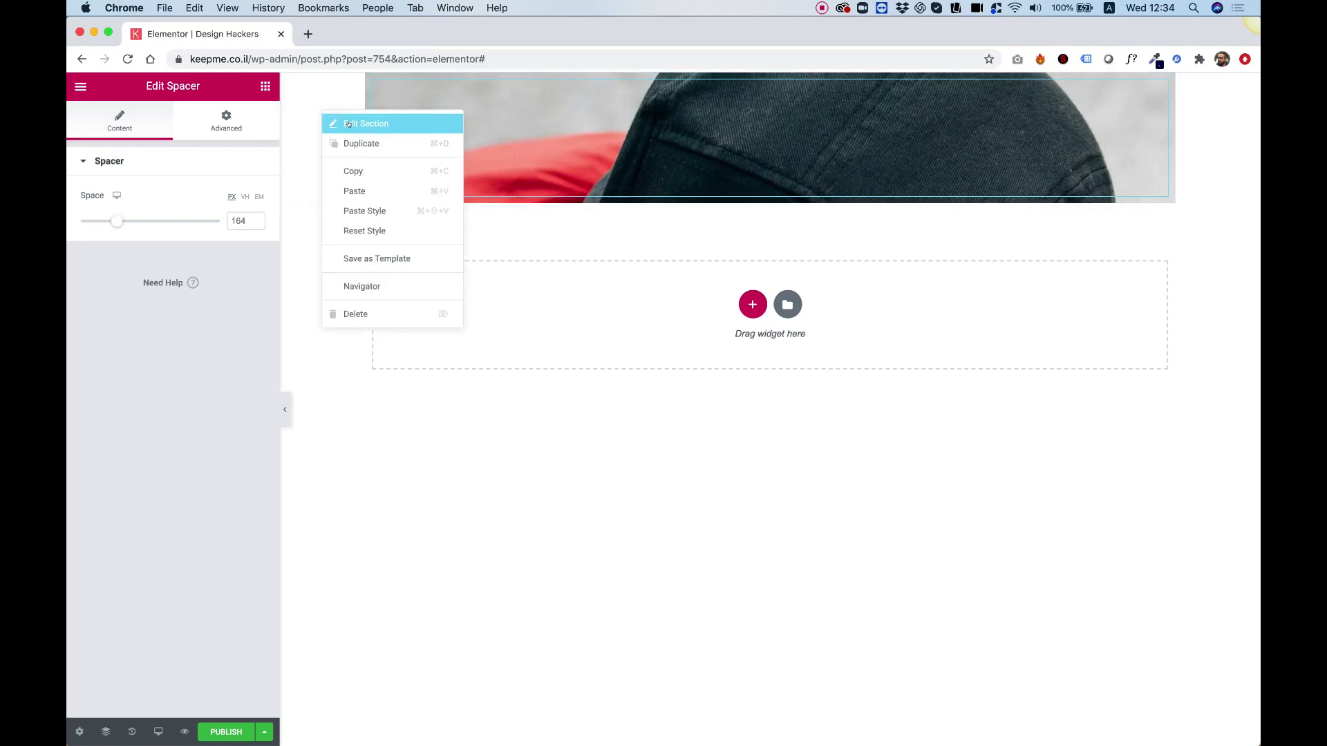
left_click(345, 122)
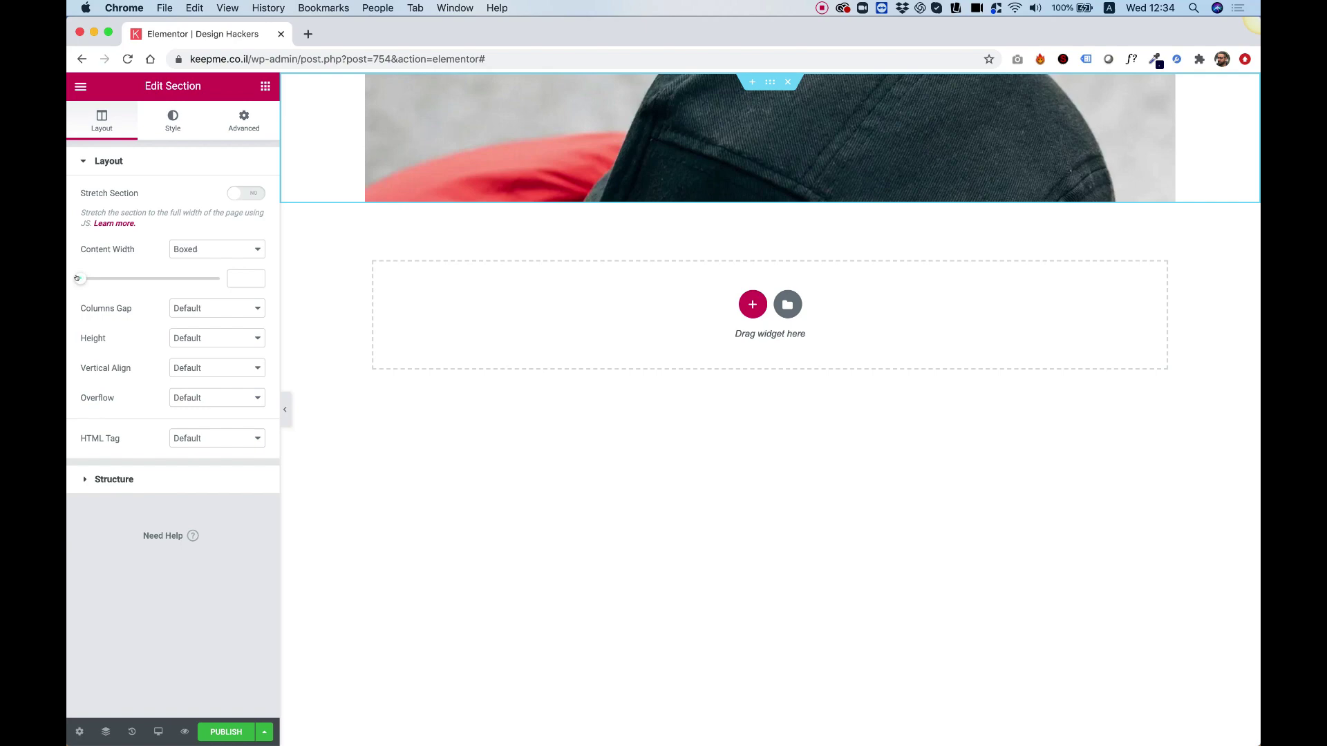
left_click_drag(77, 278, 69, 276)
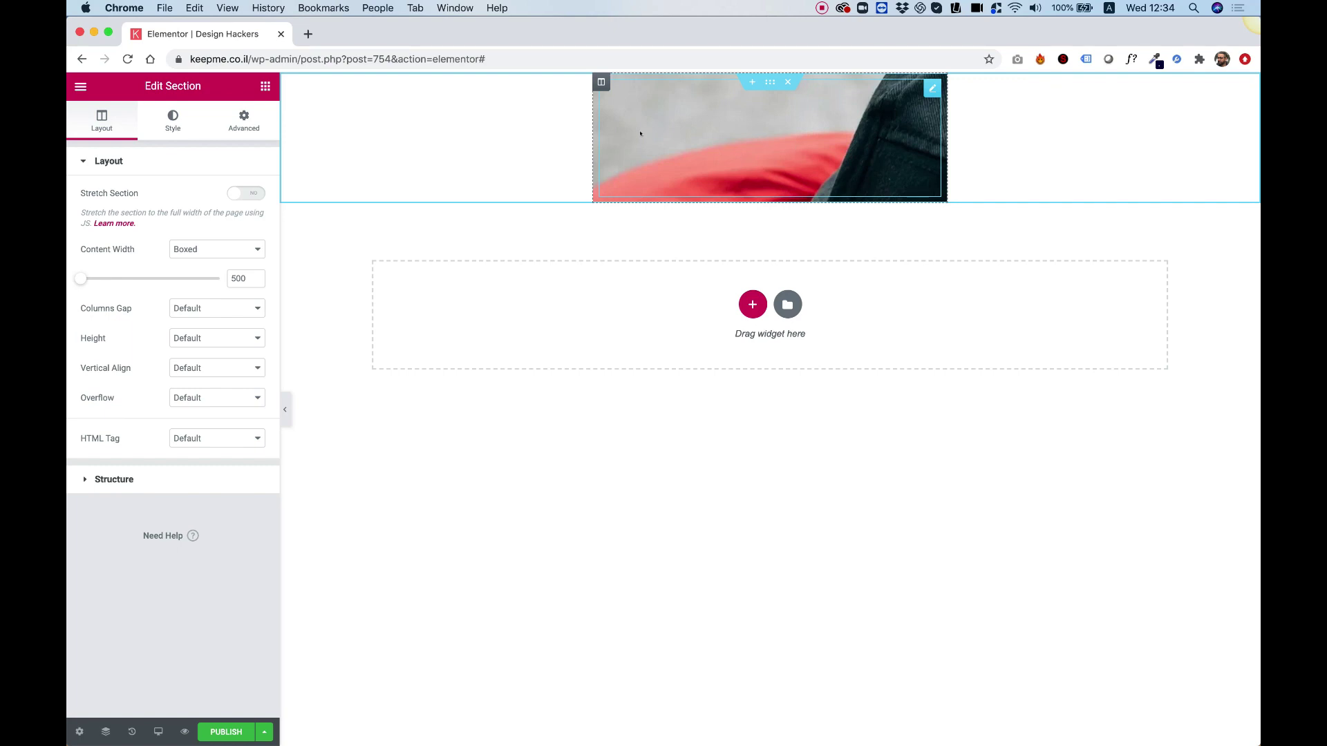
Set the cover background to Cover size at Top Center and raise the spacer to 206 px.
left_click(597, 82)
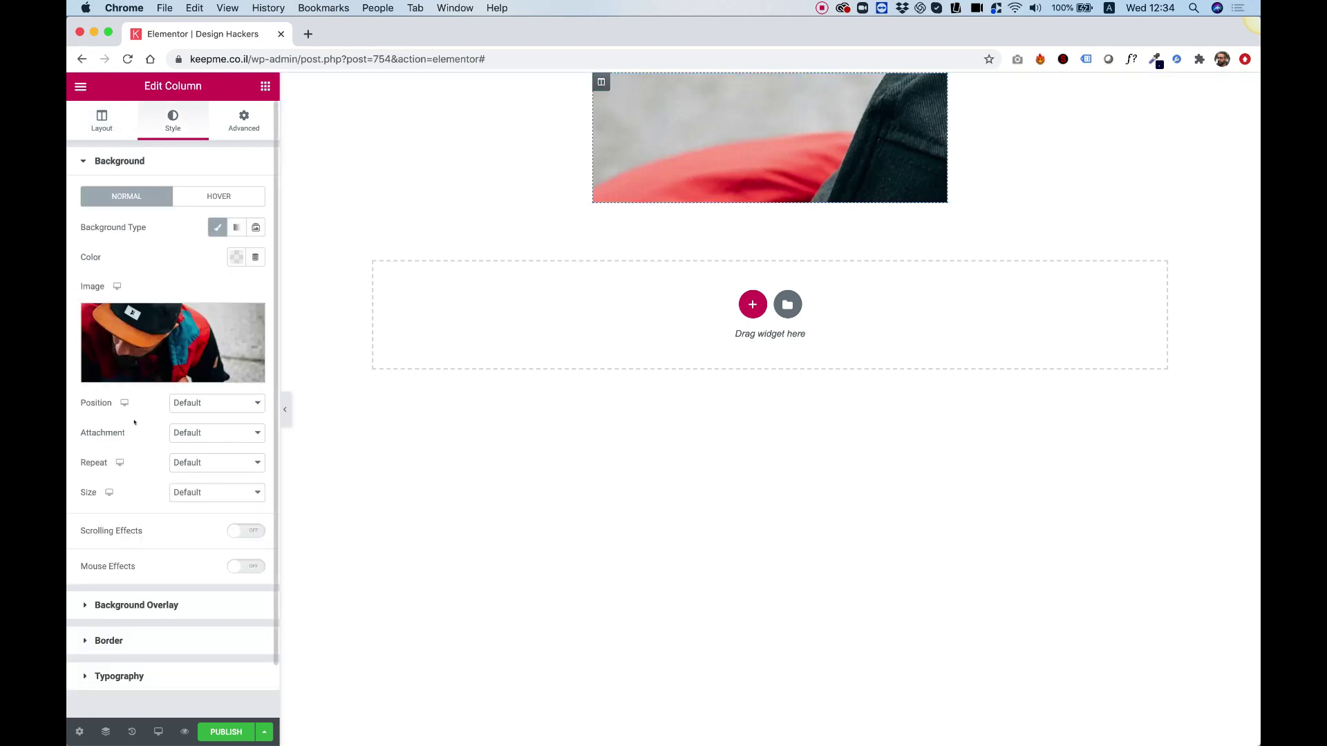
left_click(185, 400)
left_click(190, 414)
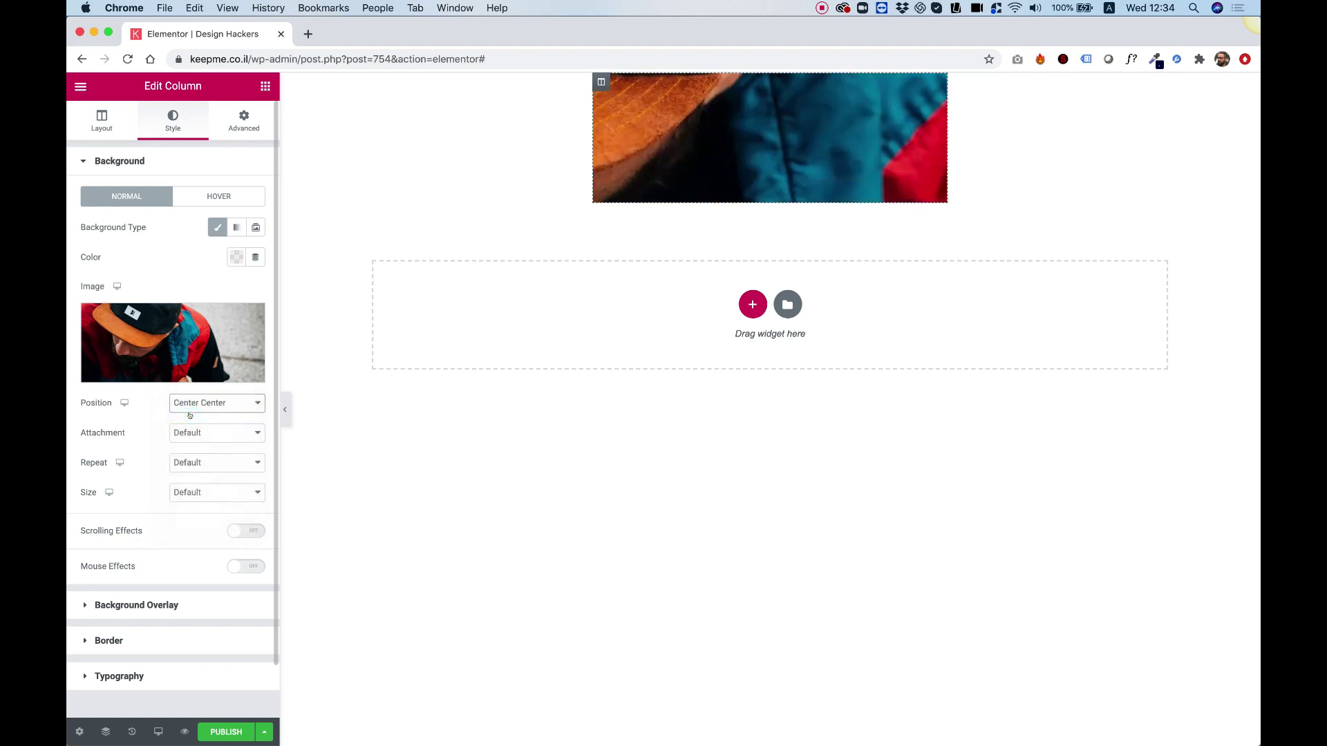
left_click(187, 492)
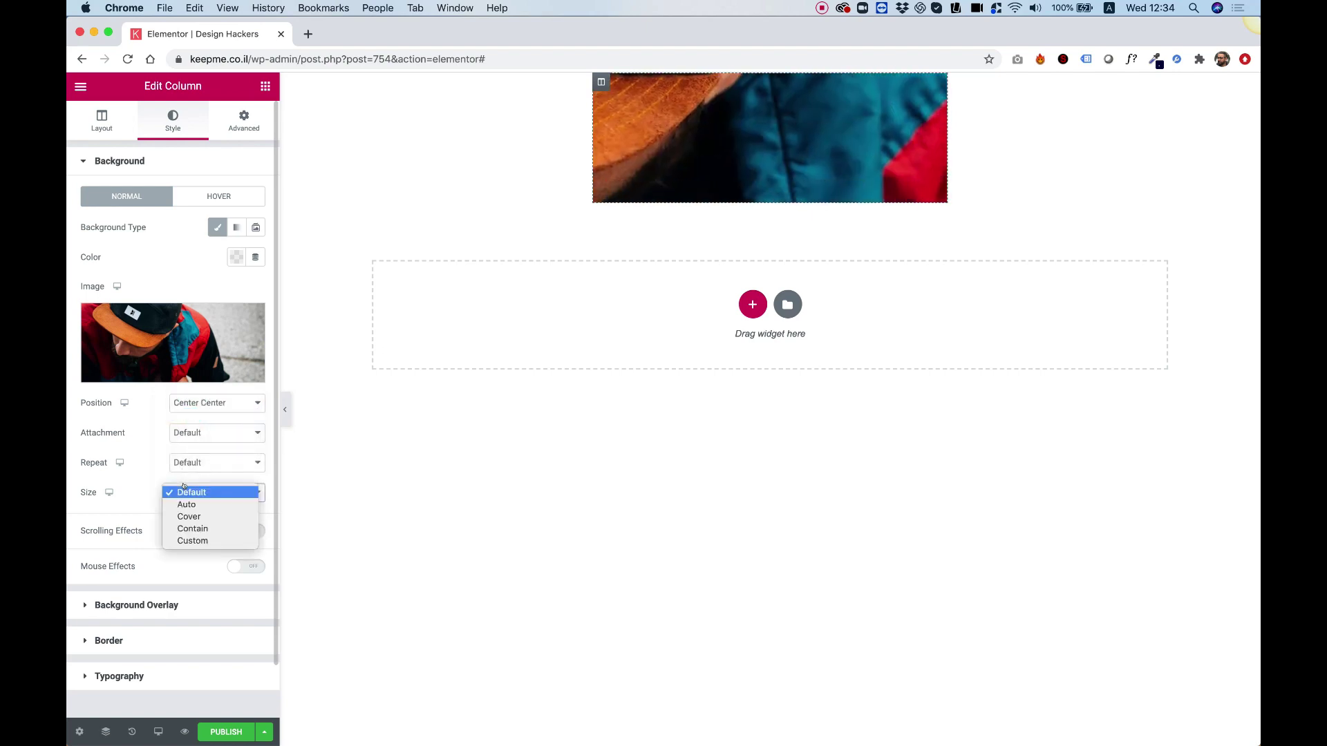
left_click(186, 517)
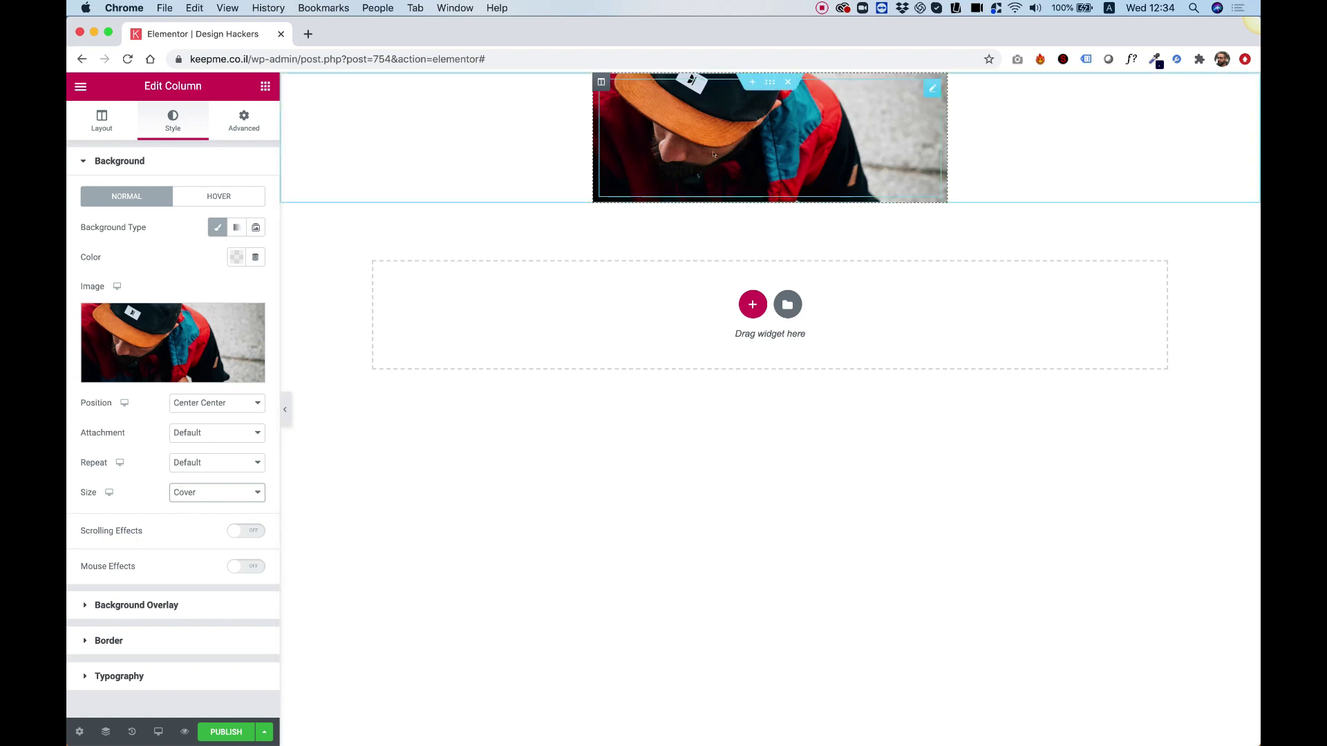
left_click(190, 405)
left_click(192, 439)
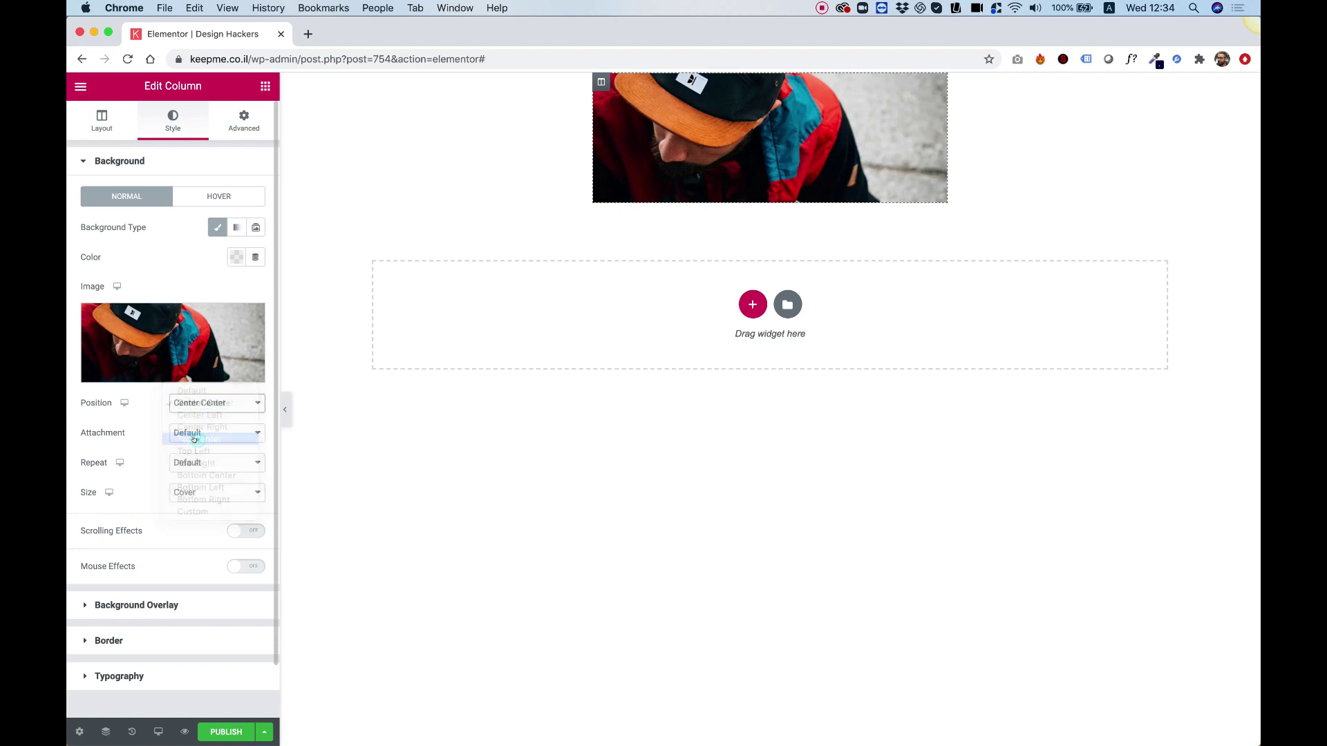
left_click(691, 138)
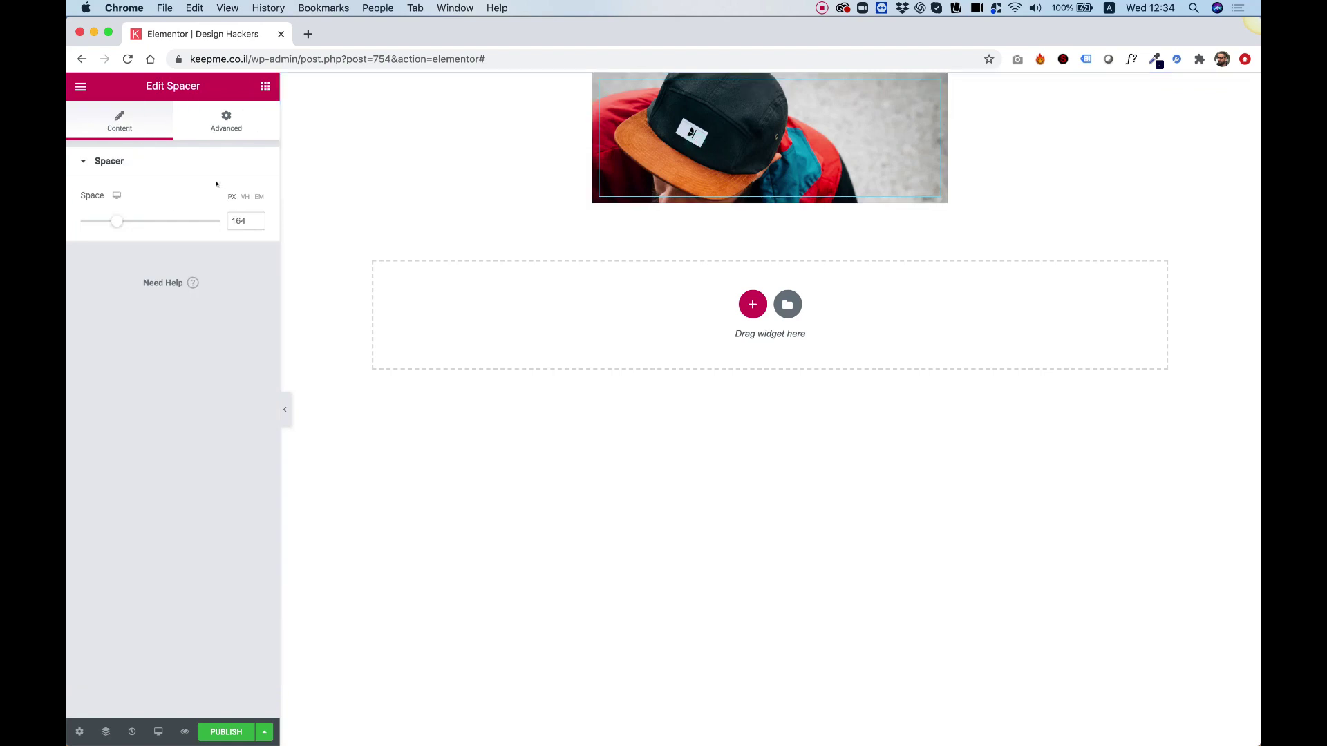
left_click_drag(115, 222, 126, 221)
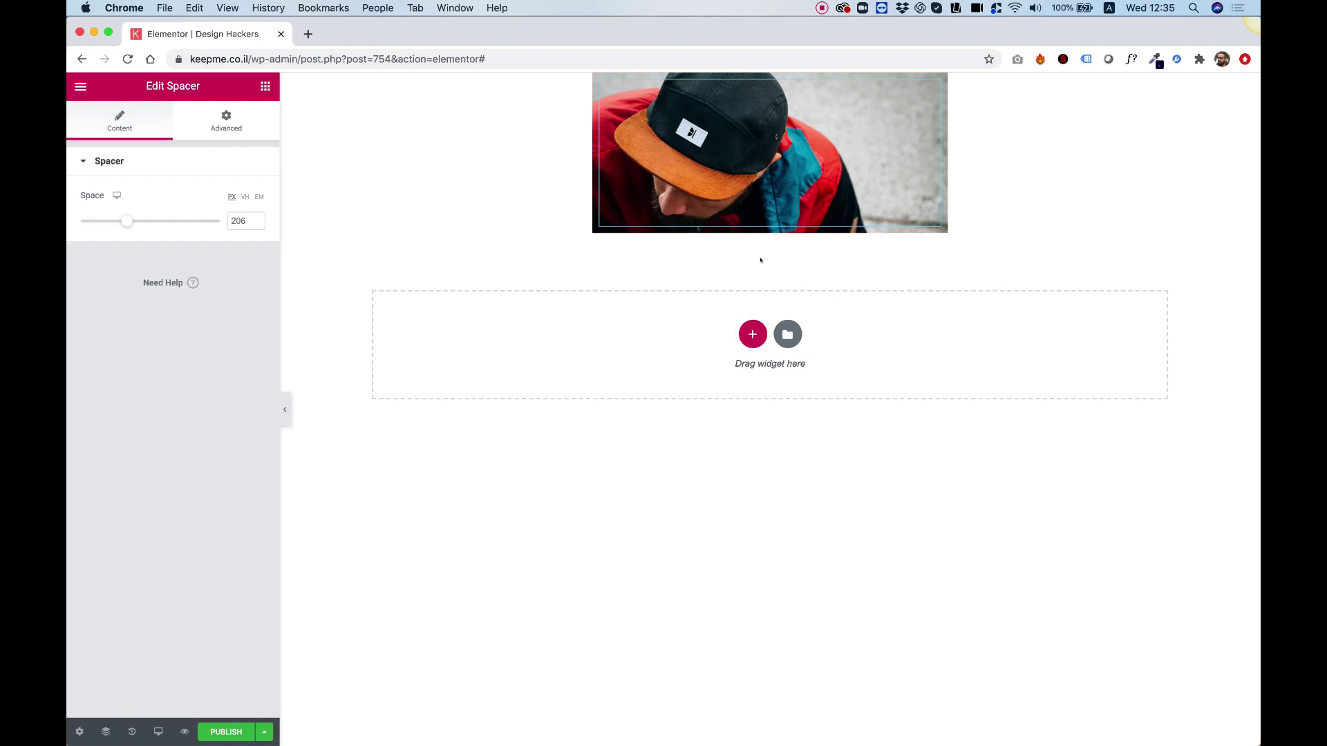
Add a one-column section, 500 content width, holding an Image widget with dh-logo.
left_click(752, 335)
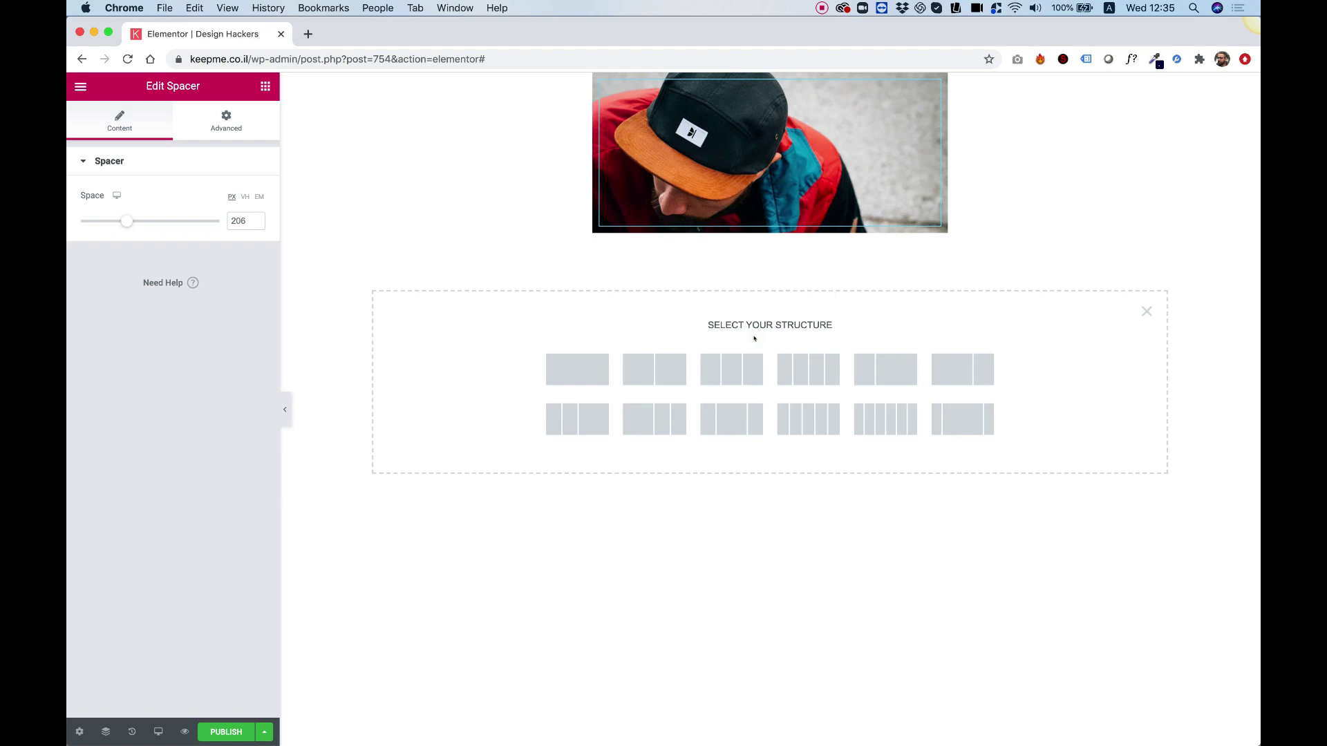
left_click(601, 369)
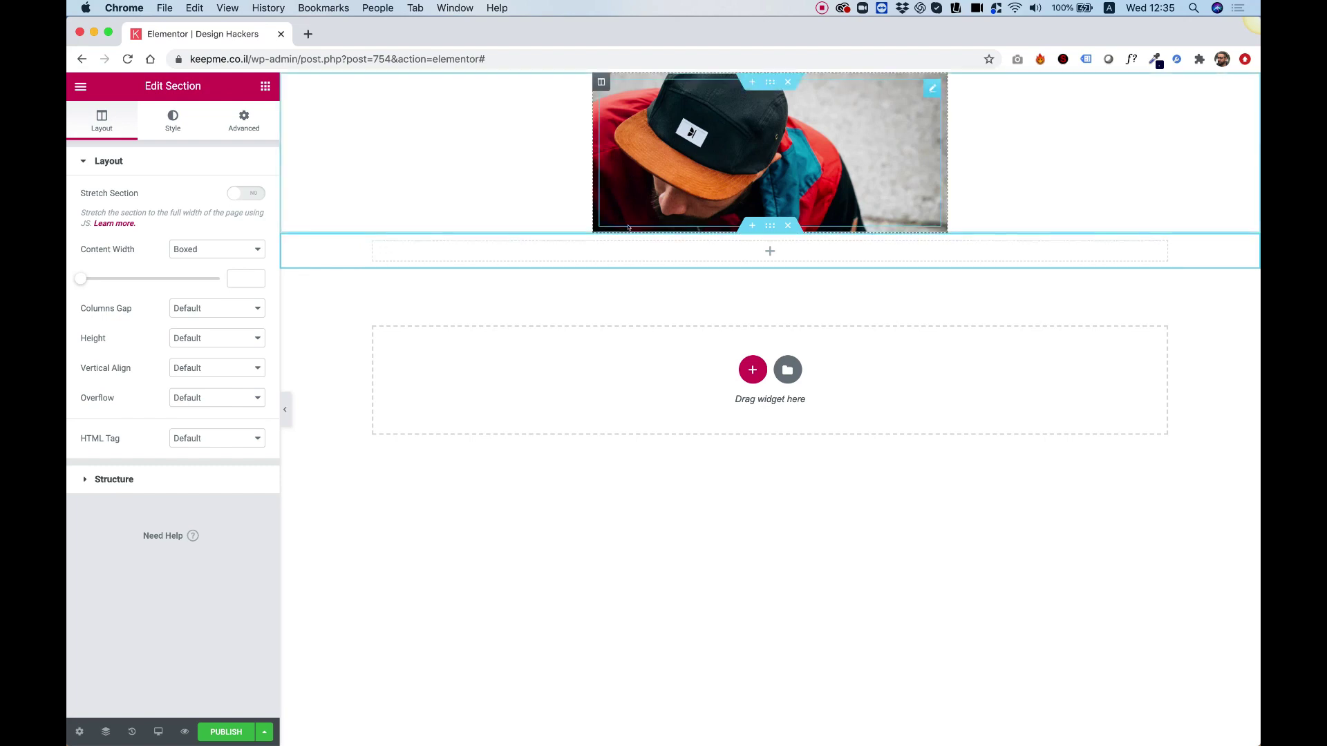
left_click(77, 278)
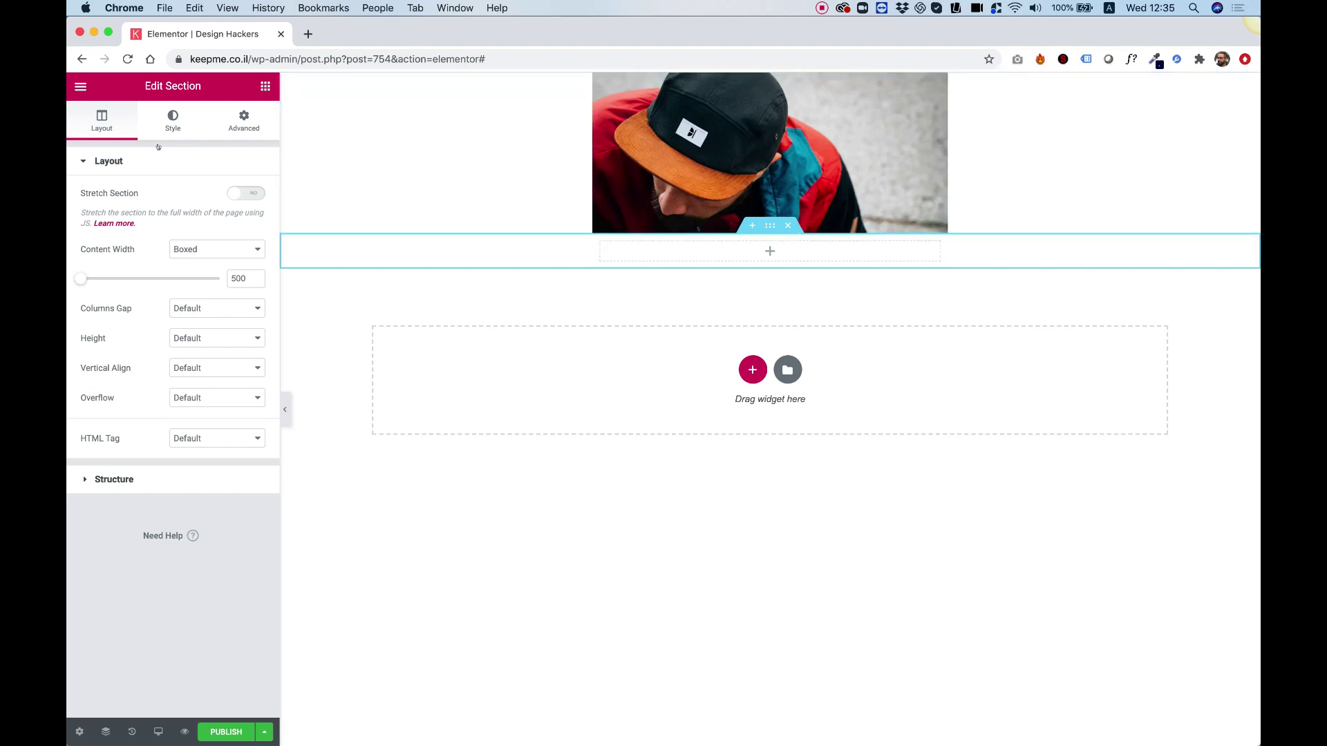
left_click(265, 86)
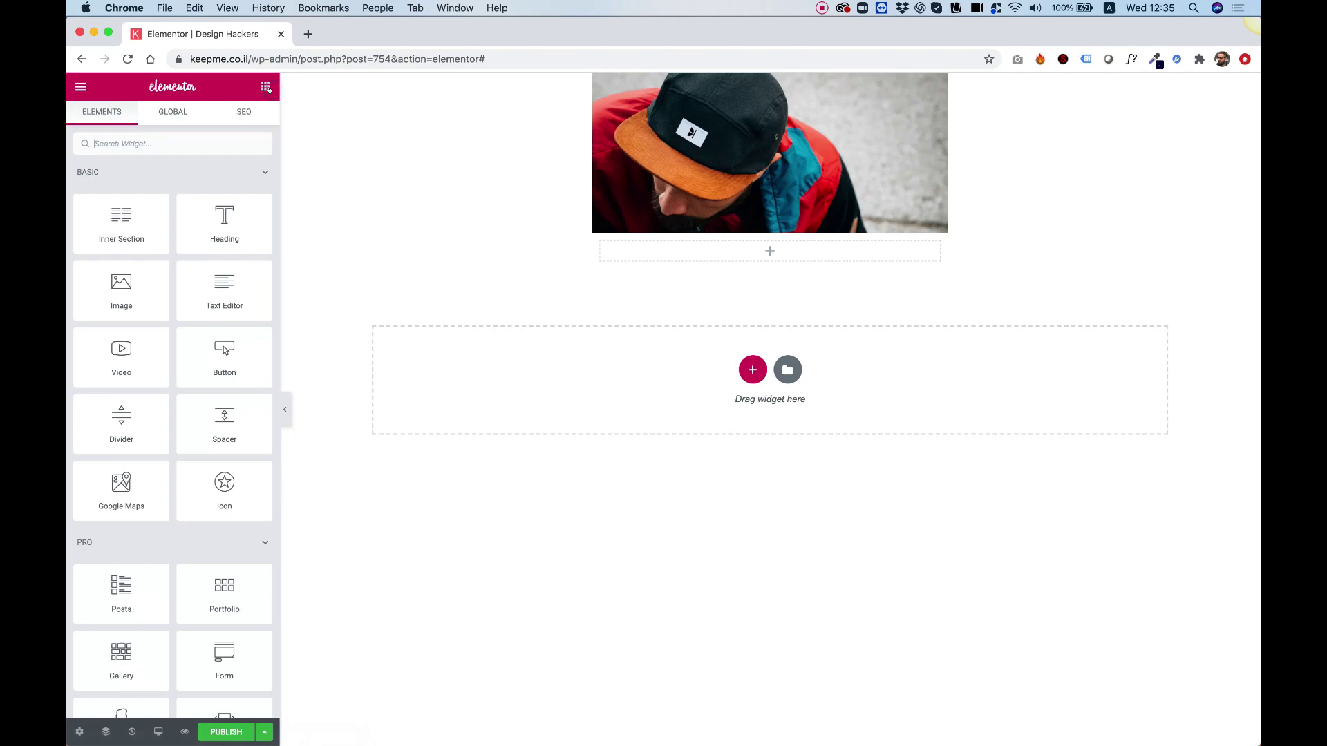
left_click_drag(143, 281, 781, 251)
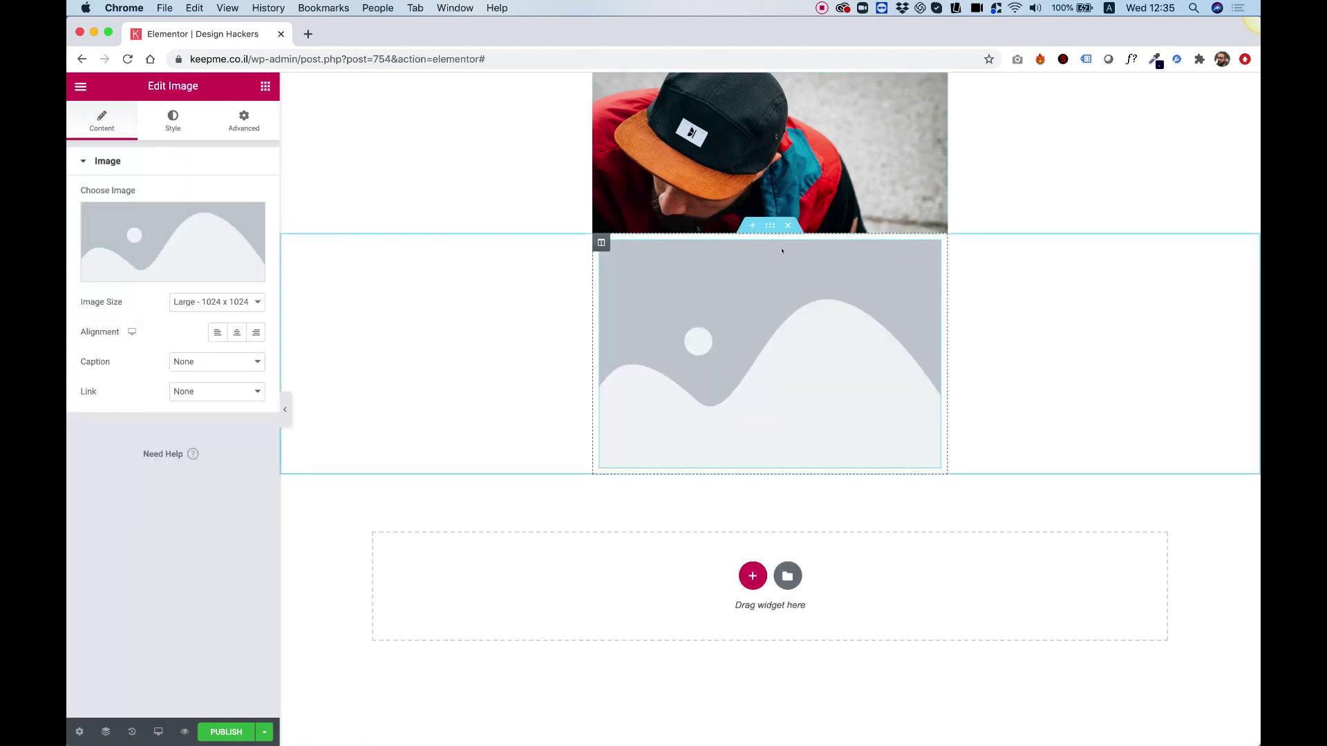
left_click(139, 240)
left_click(144, 243)
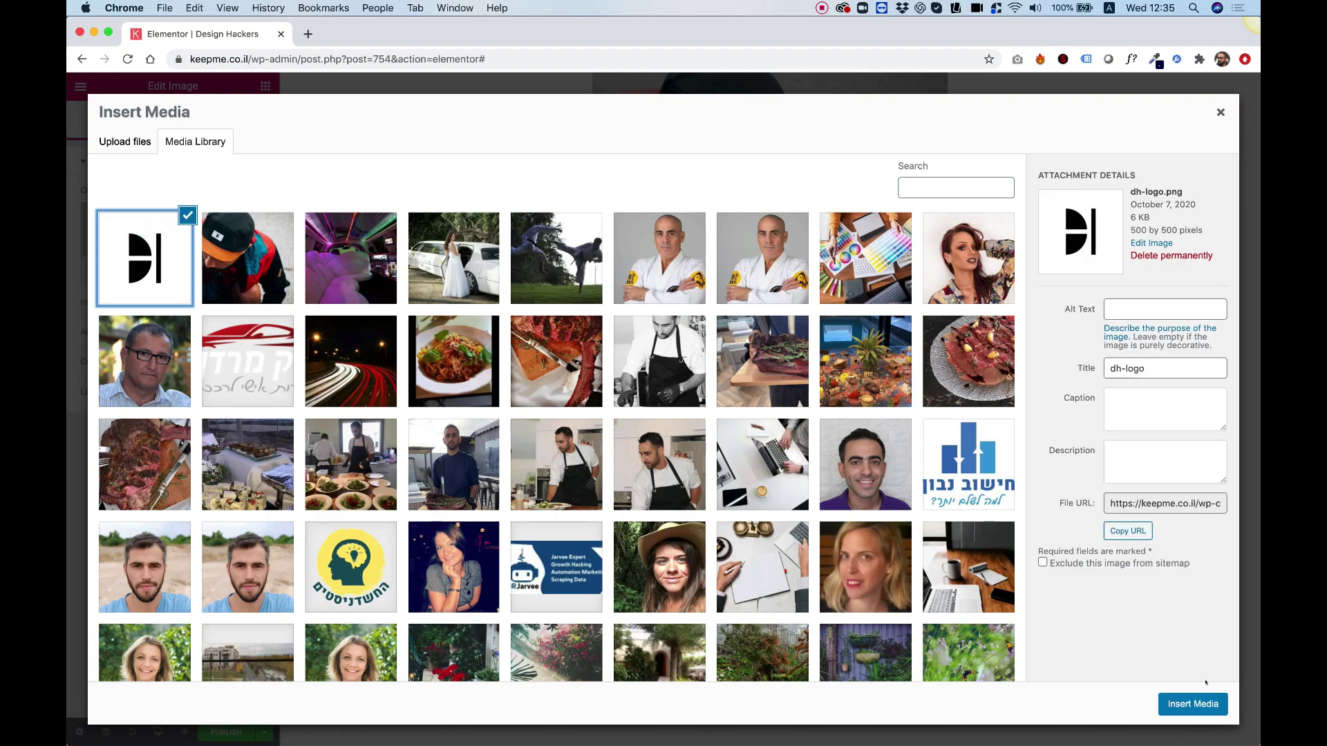
left_click(1196, 703)
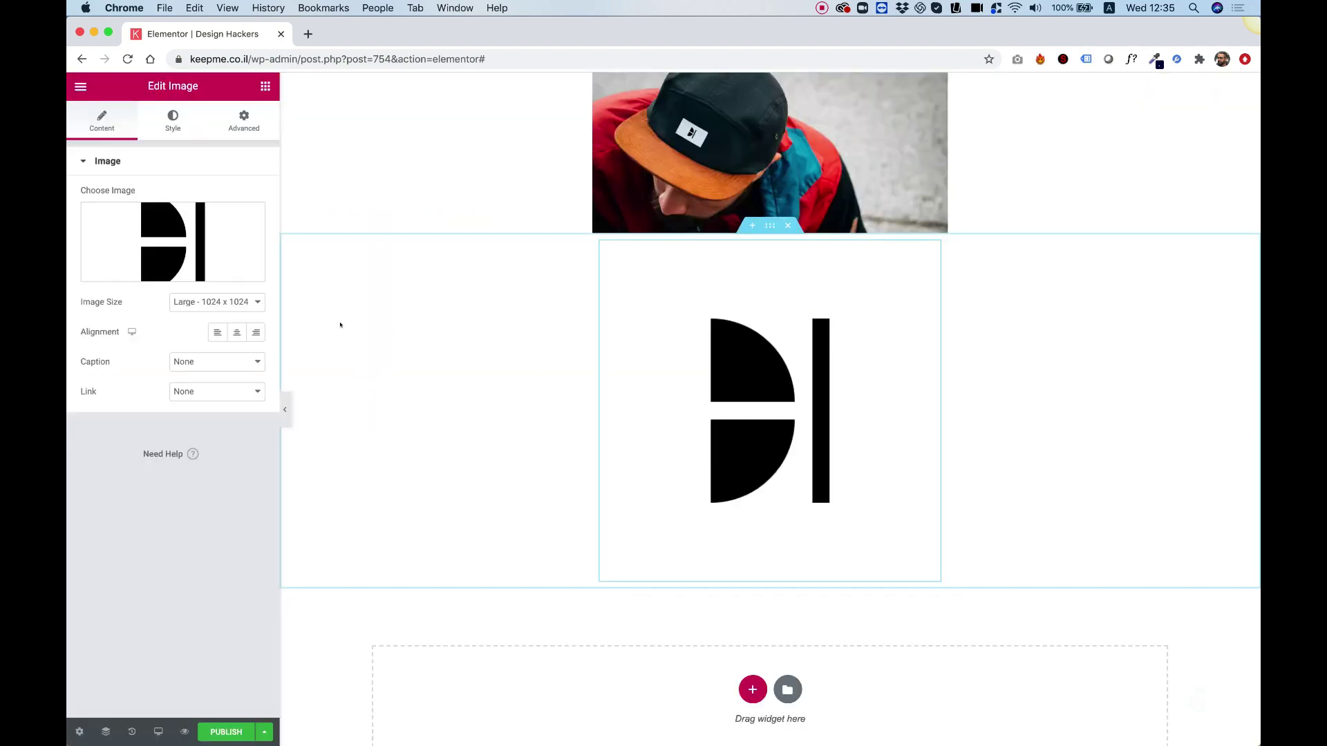
Make the logo 108 px wide with a solid 1 px border and 100 corner radius.
left_click(172, 127)
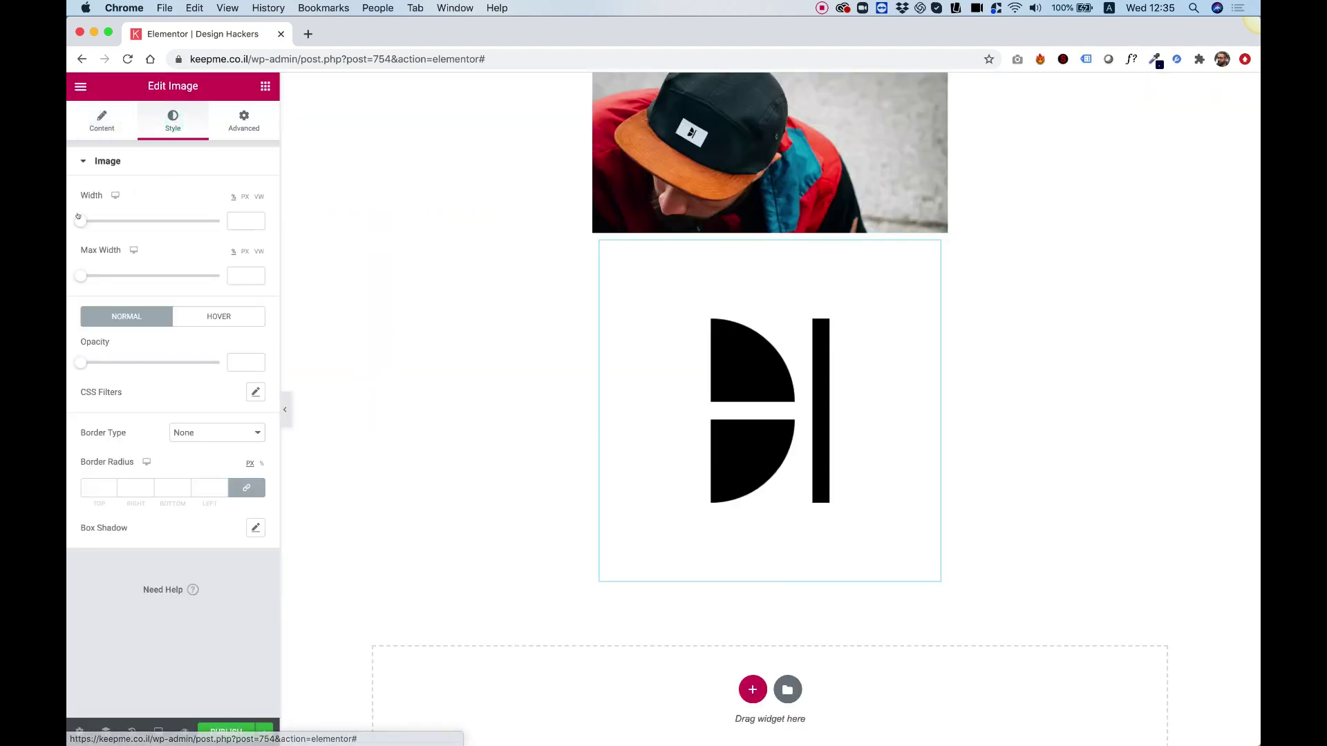
left_click_drag(80, 221, 87, 216)
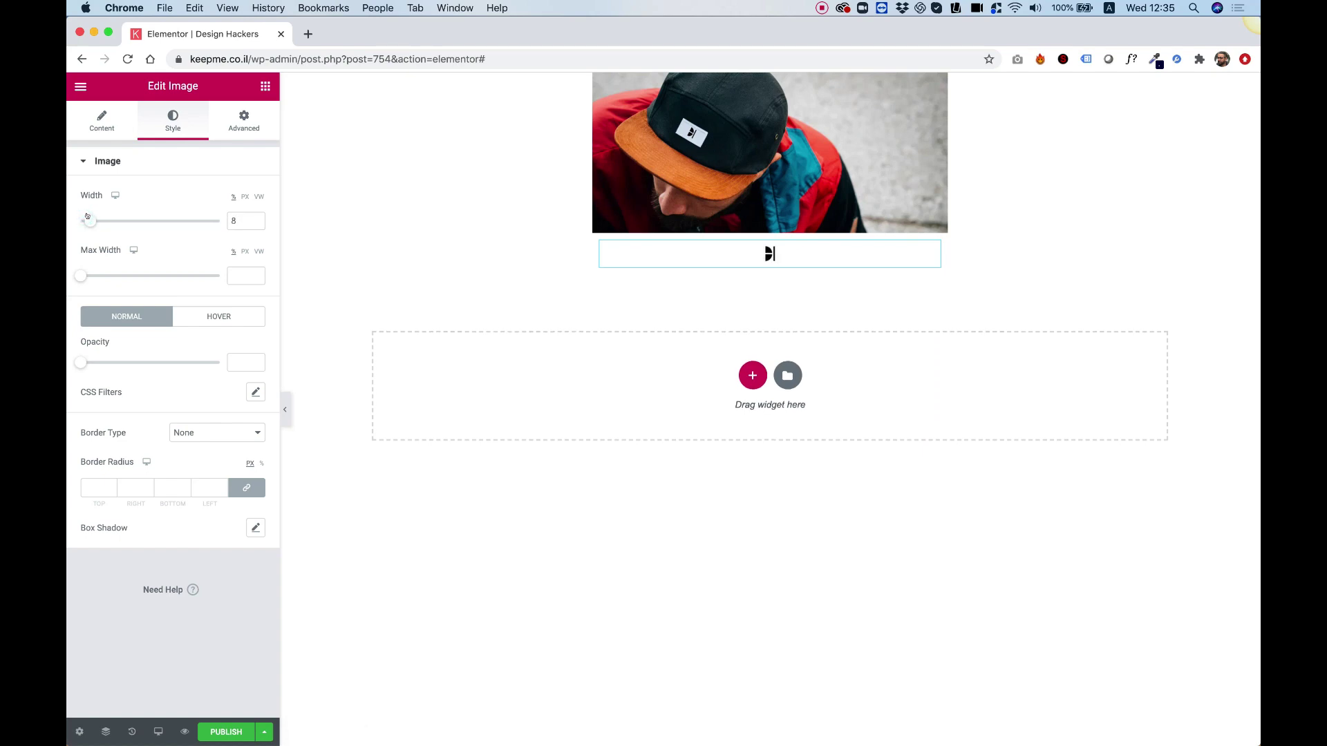
left_click(243, 197)
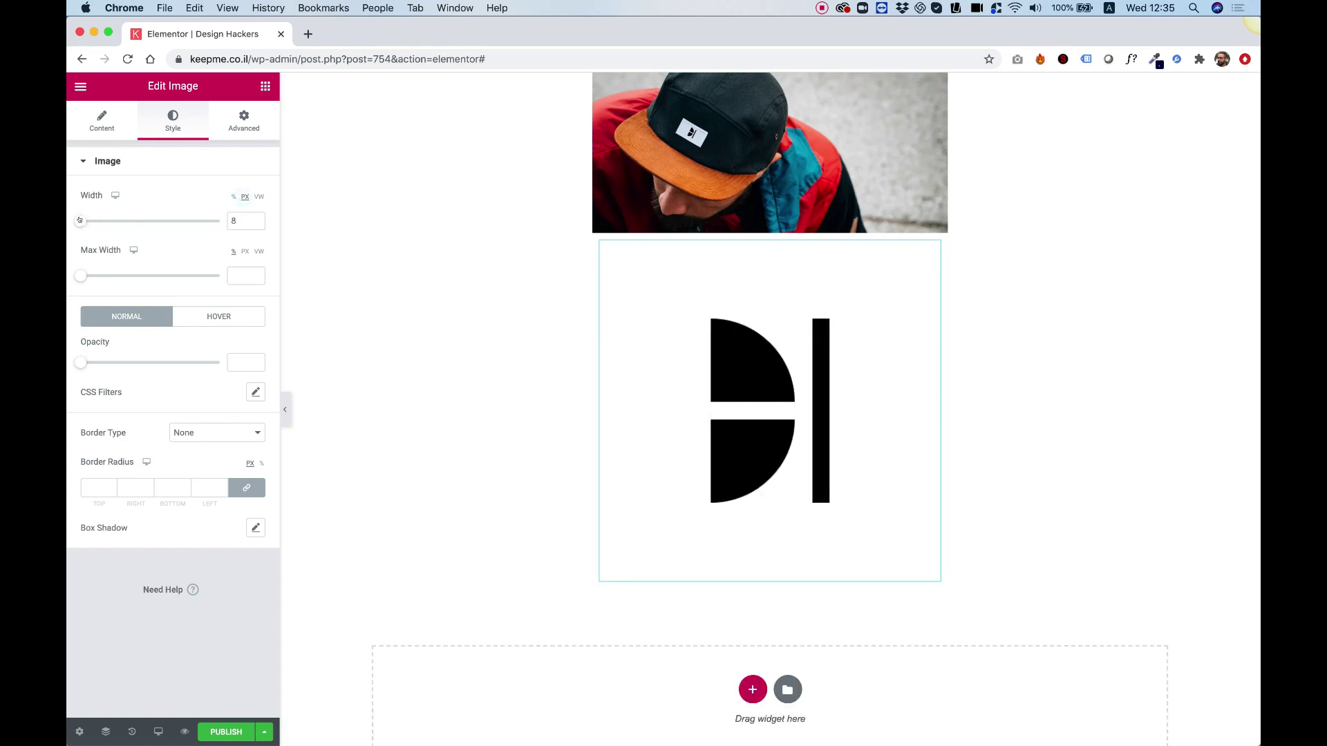
left_click_drag(80, 220, 95, 221)
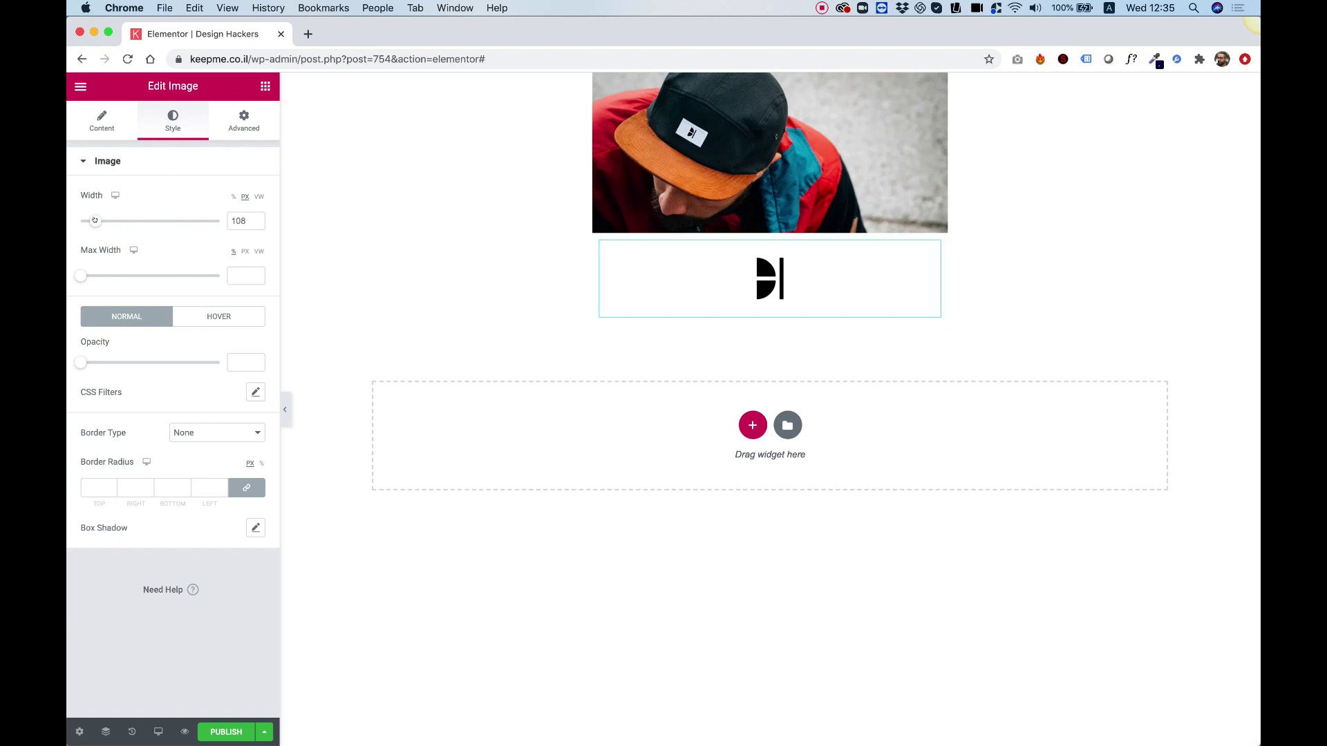
left_click(195, 433)
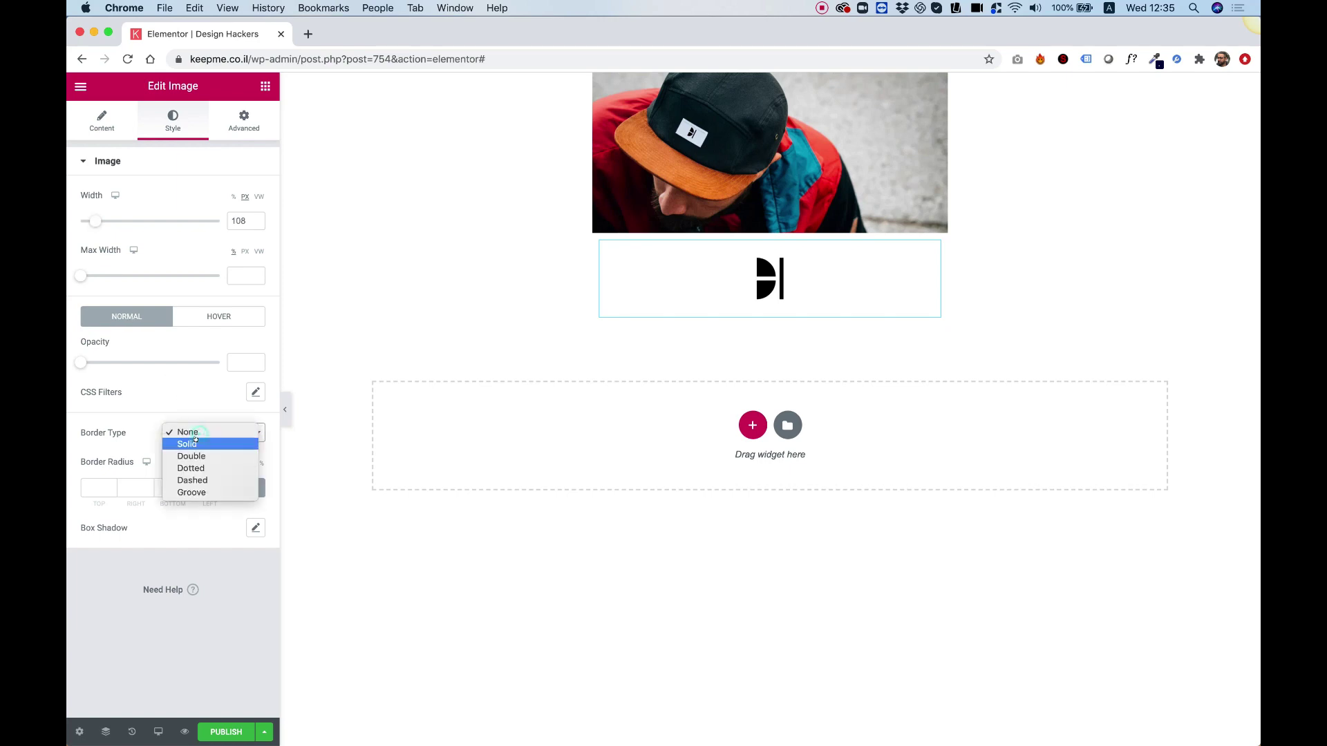
left_click(195, 440)
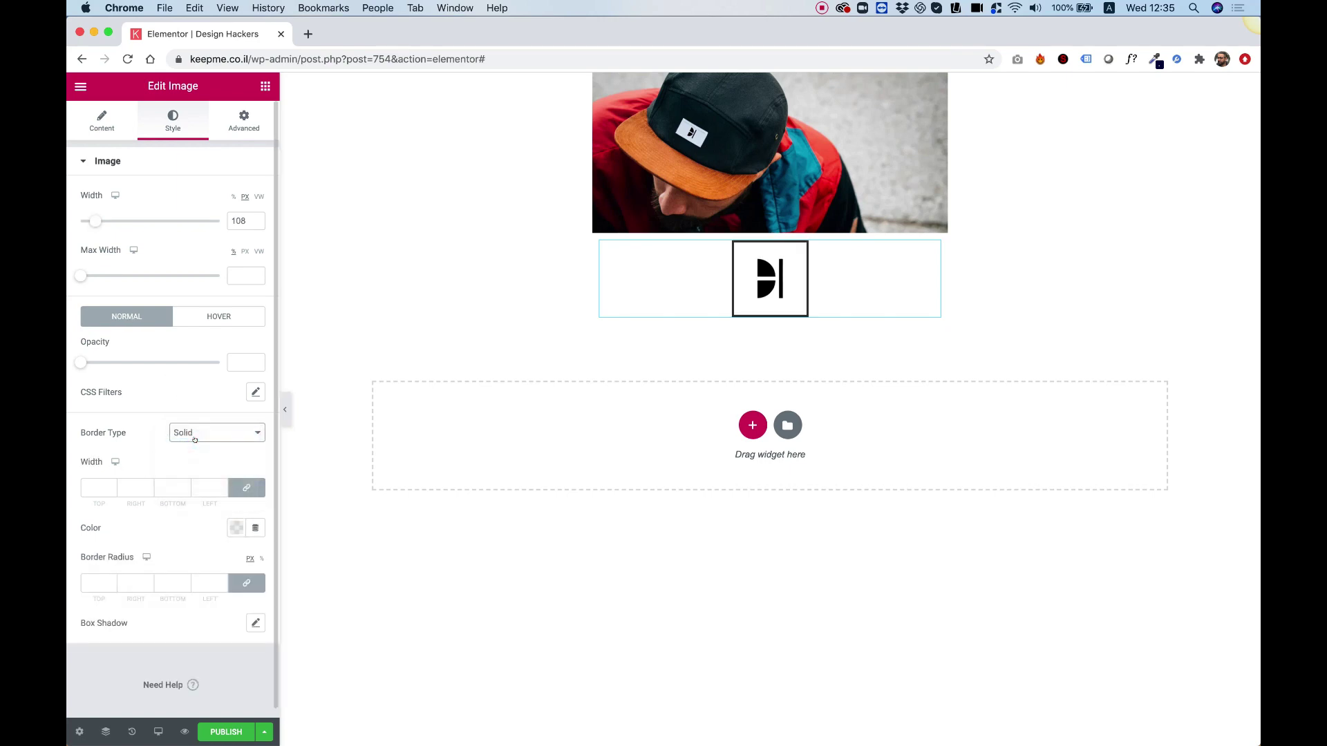
left_click(101, 487)
type("1")
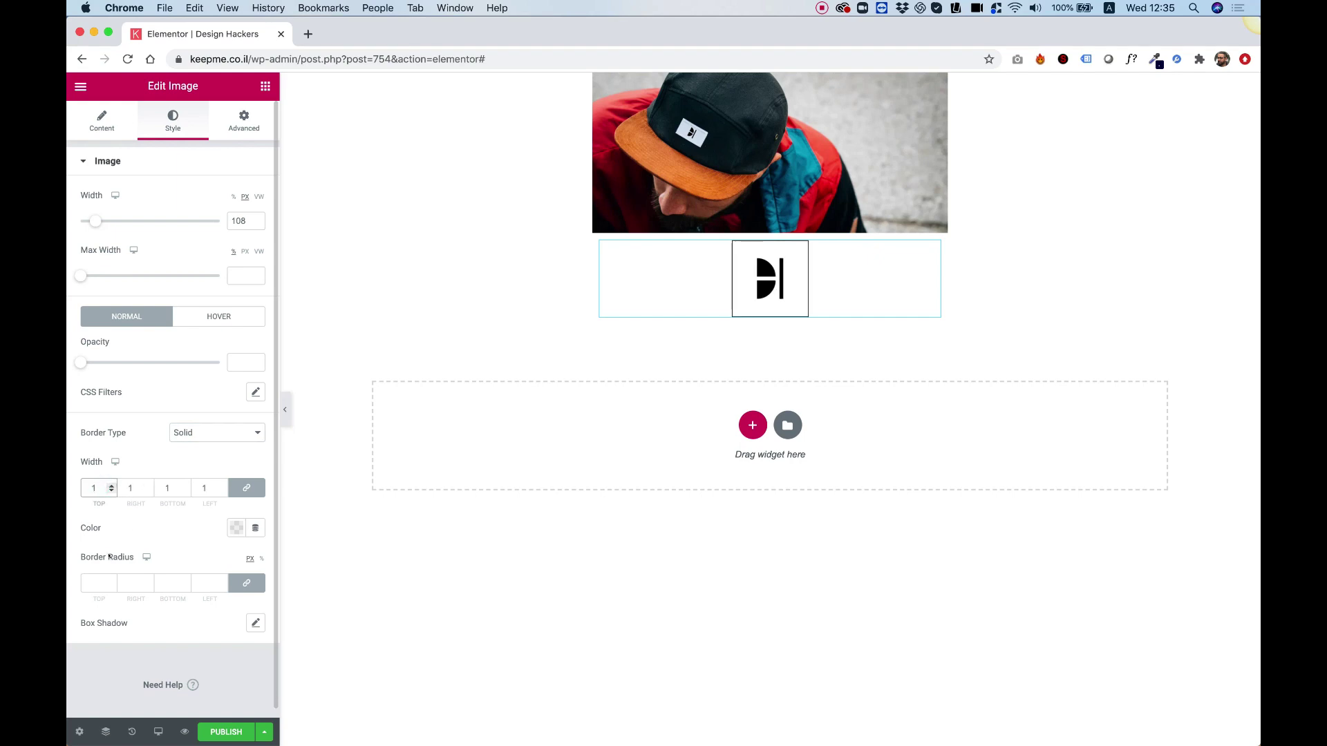
left_click(95, 582)
type("100")
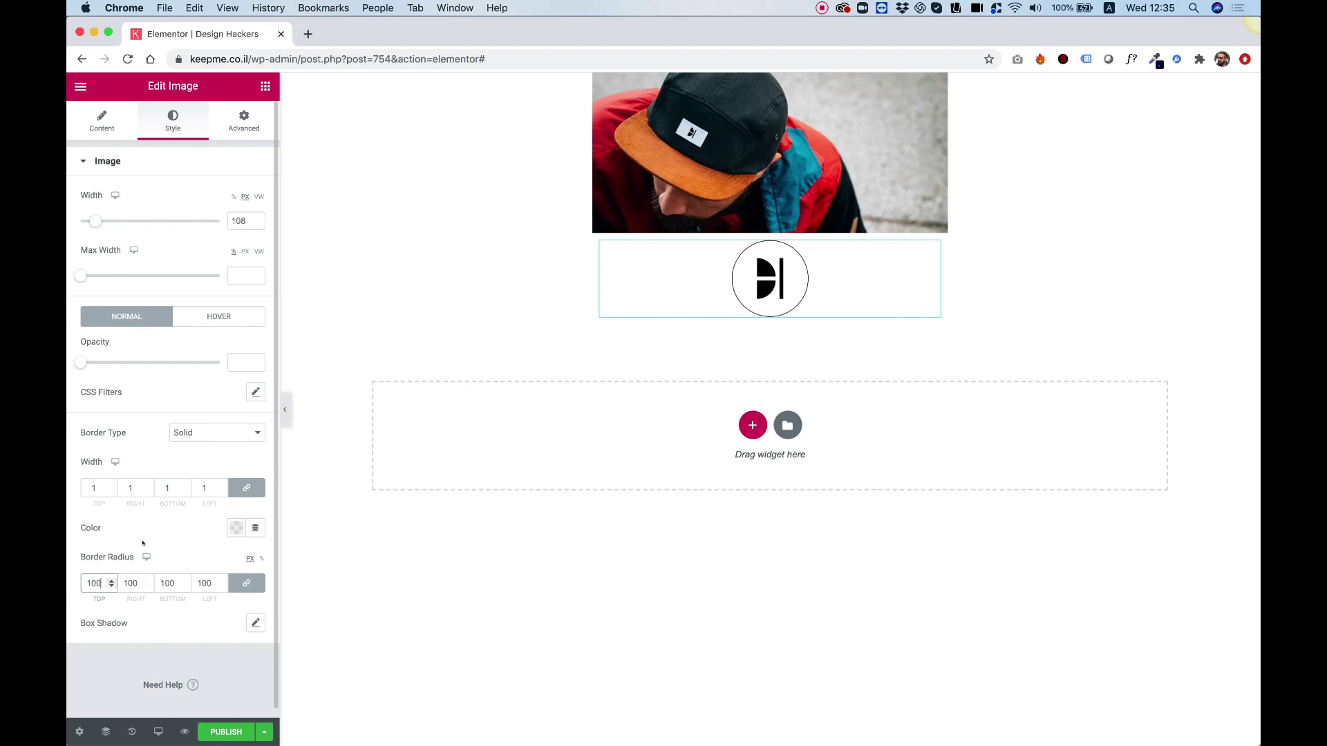
Give the logo a soft box shadow with 0.29-opacity colour.
scroll(196, 436, "down", 1)
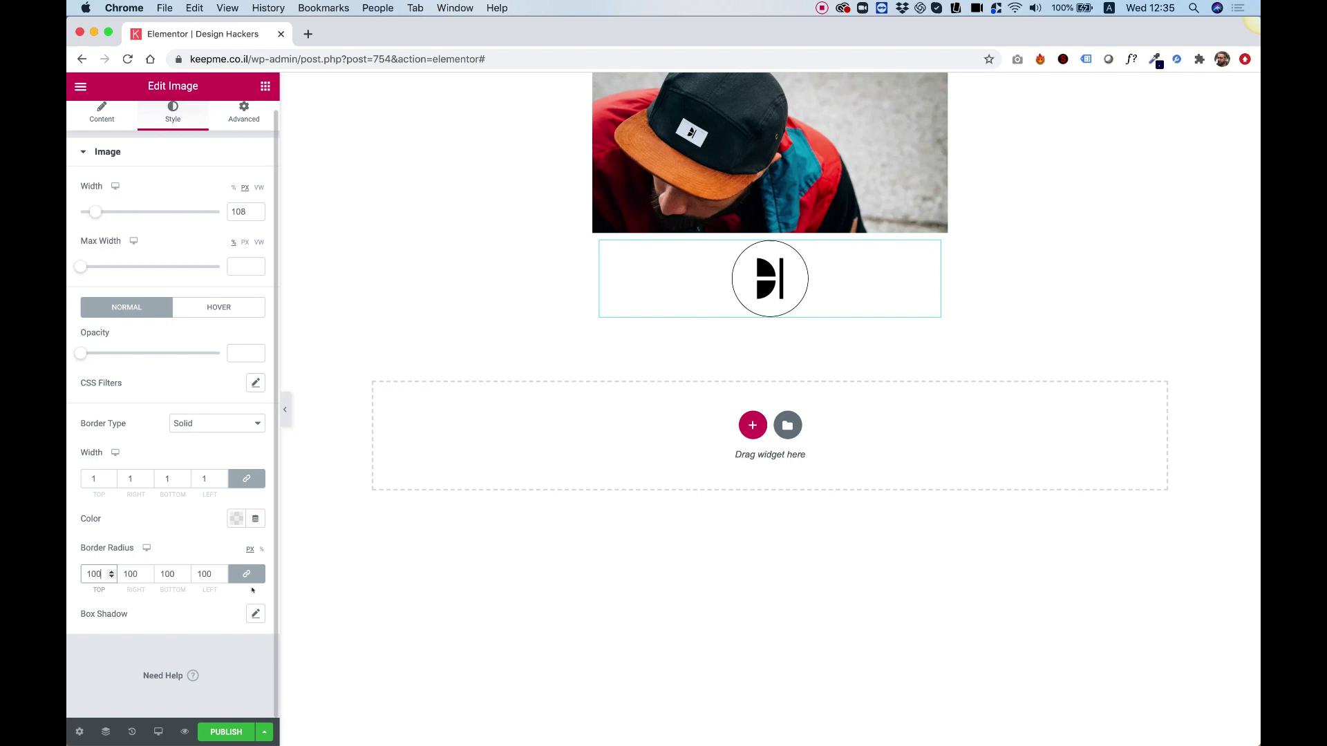
left_click(254, 611)
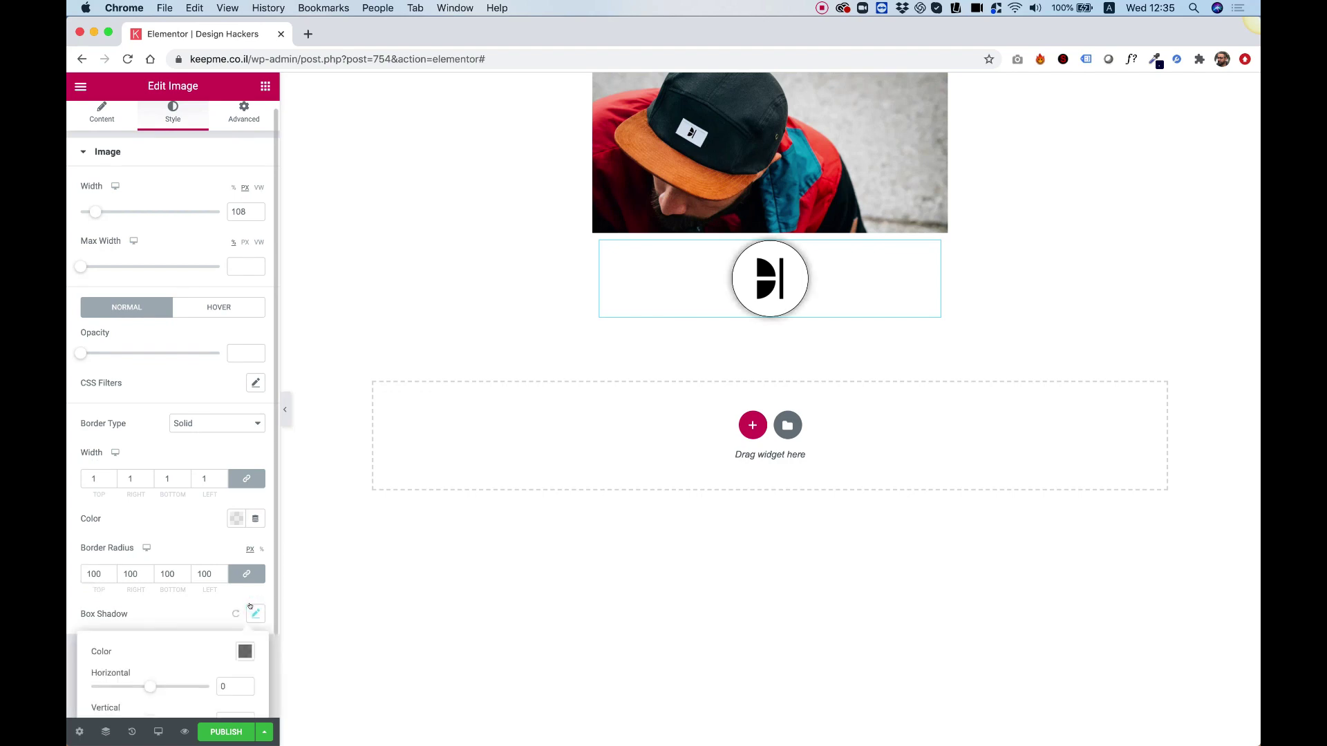
scroll(209, 644, "down", 3)
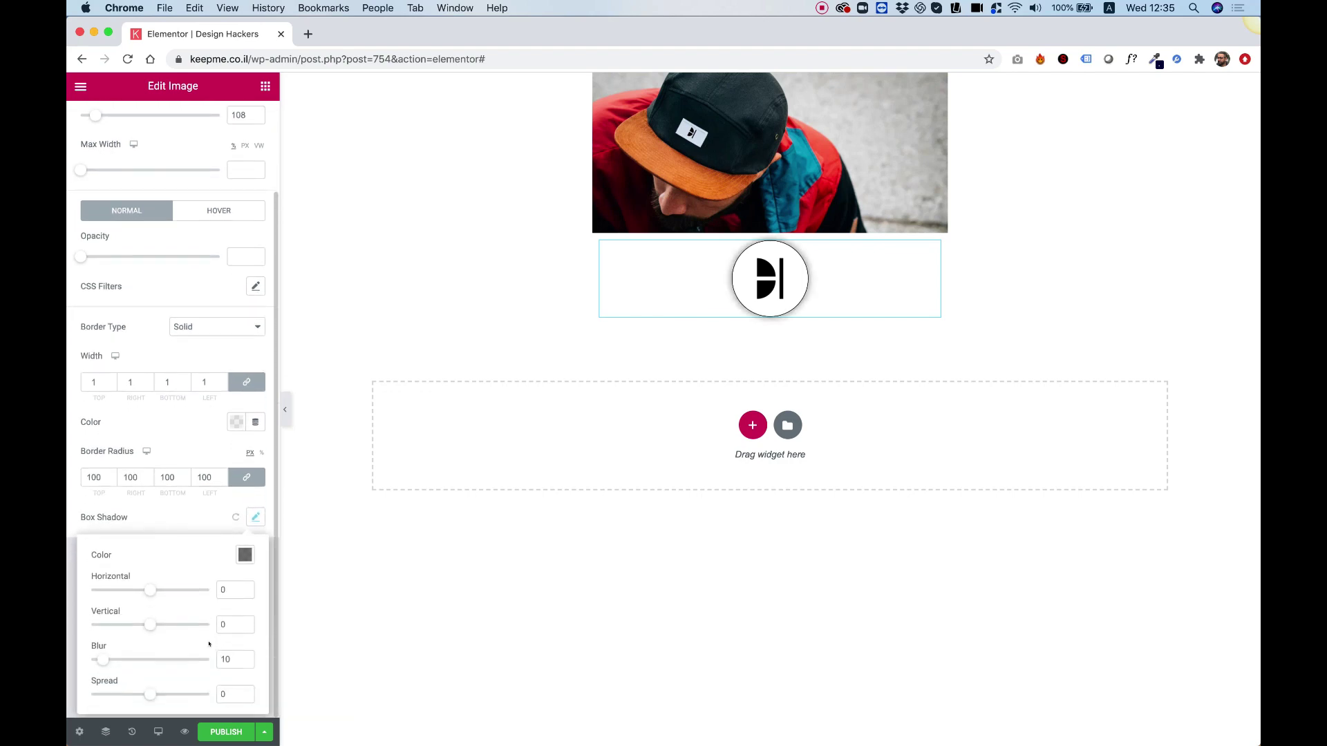
left_click_drag(149, 590, 152, 621)
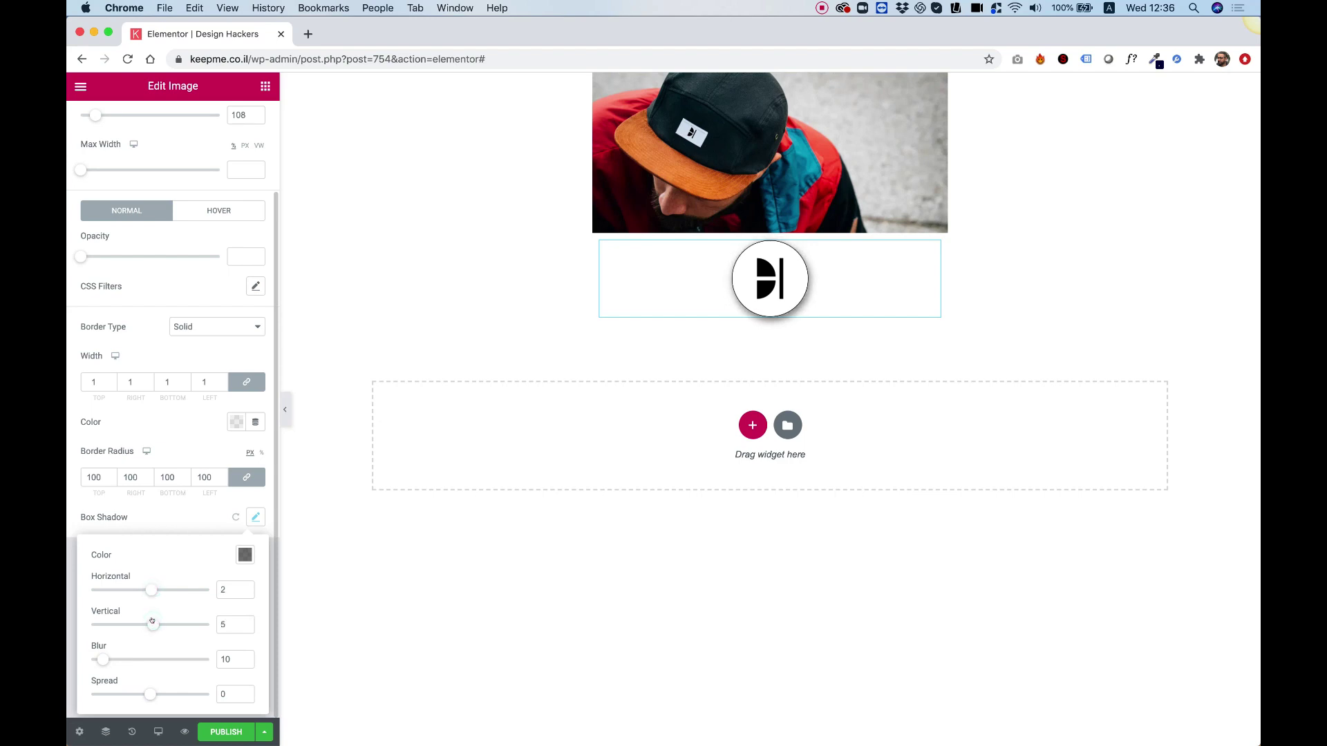
left_click_drag(99, 658, 120, 659)
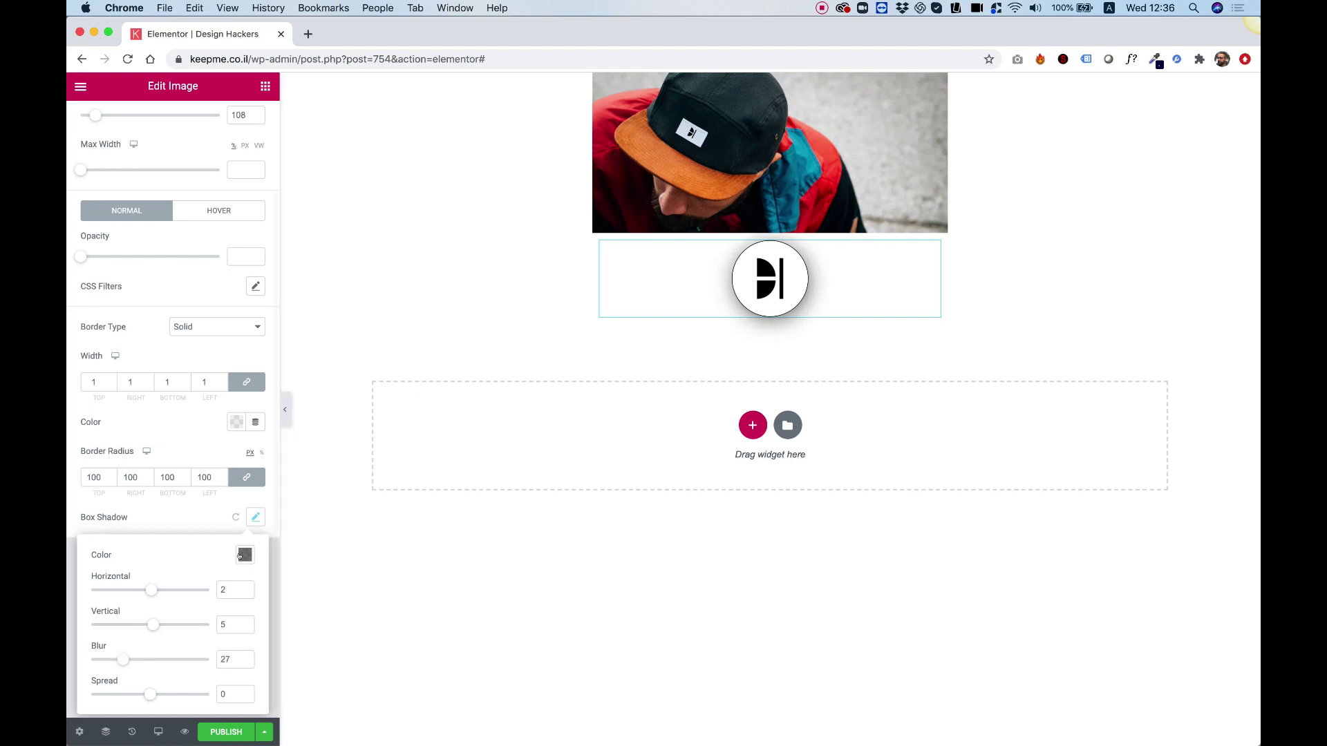
left_click(244, 555)
left_click(246, 498)
left_click_drag(246, 497, 212, 496)
left_click(415, 525)
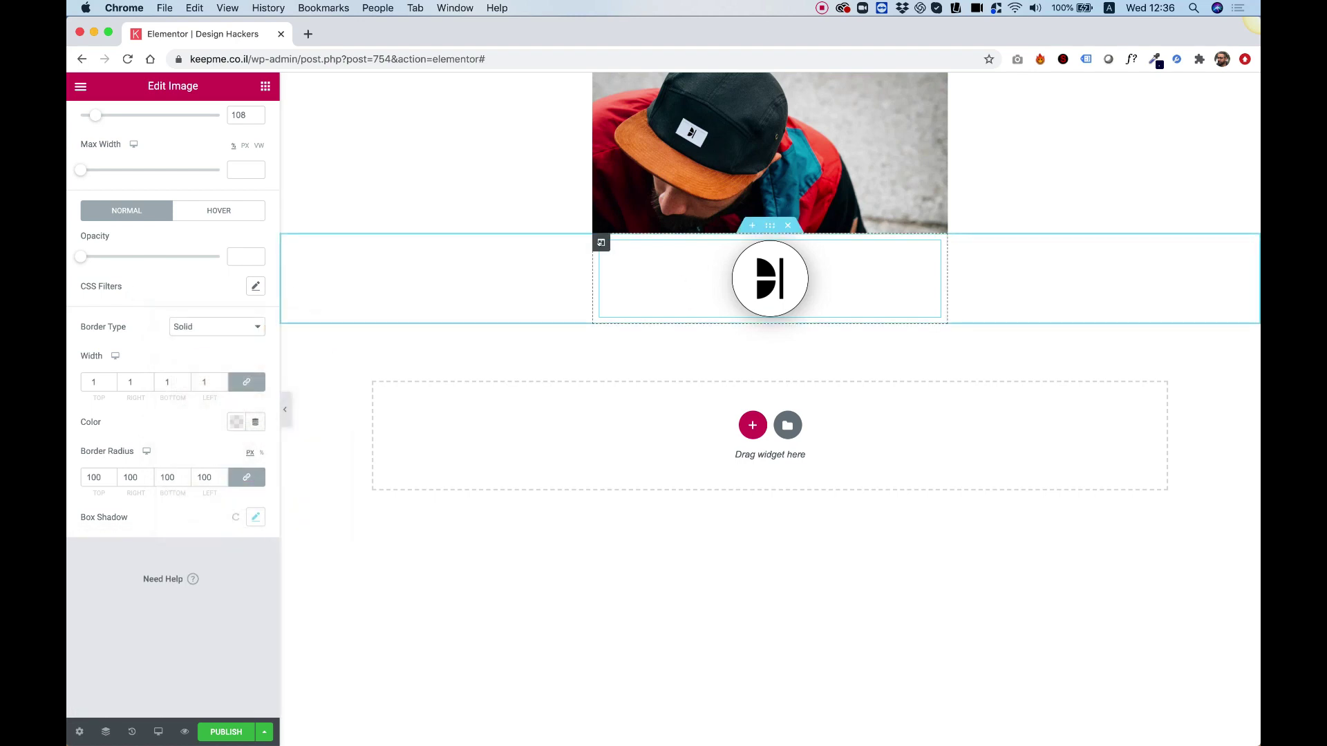
Set the logo column's padding to 0 and its top margin to -54 px.
left_click(601, 243)
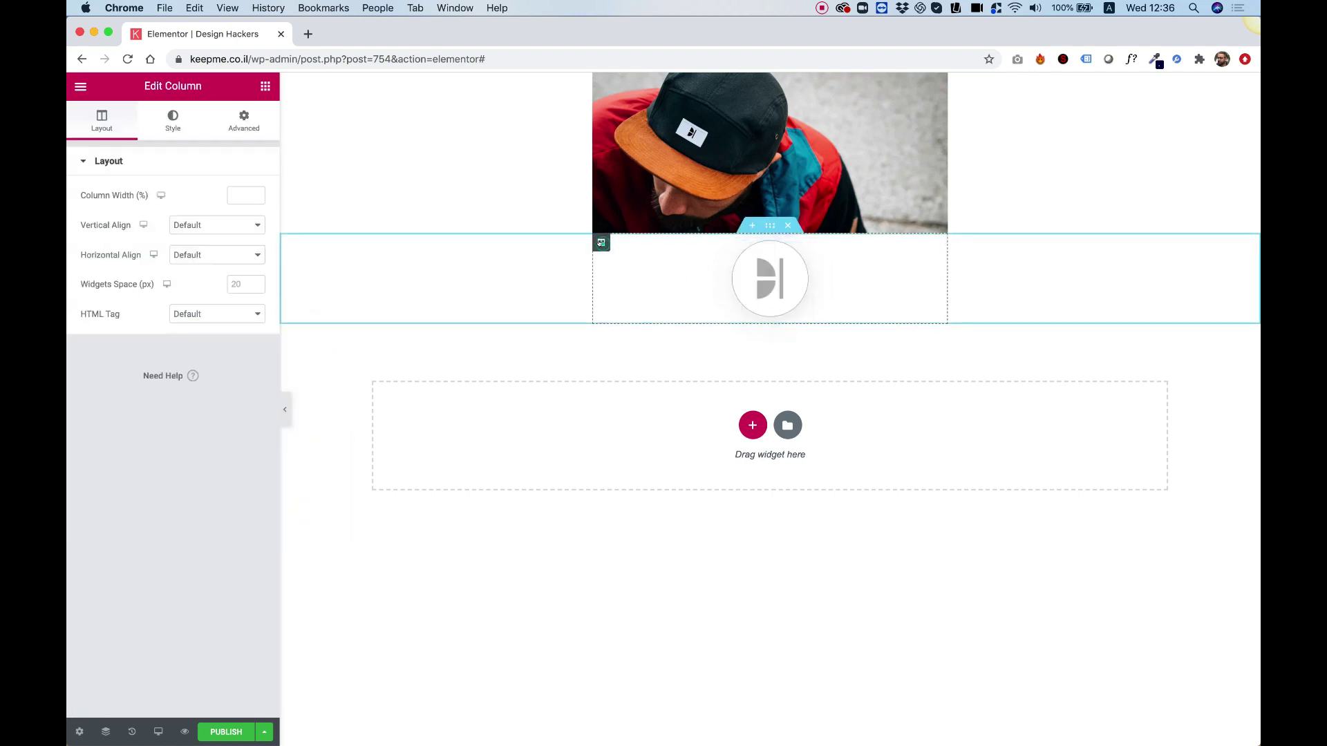
left_click(241, 120)
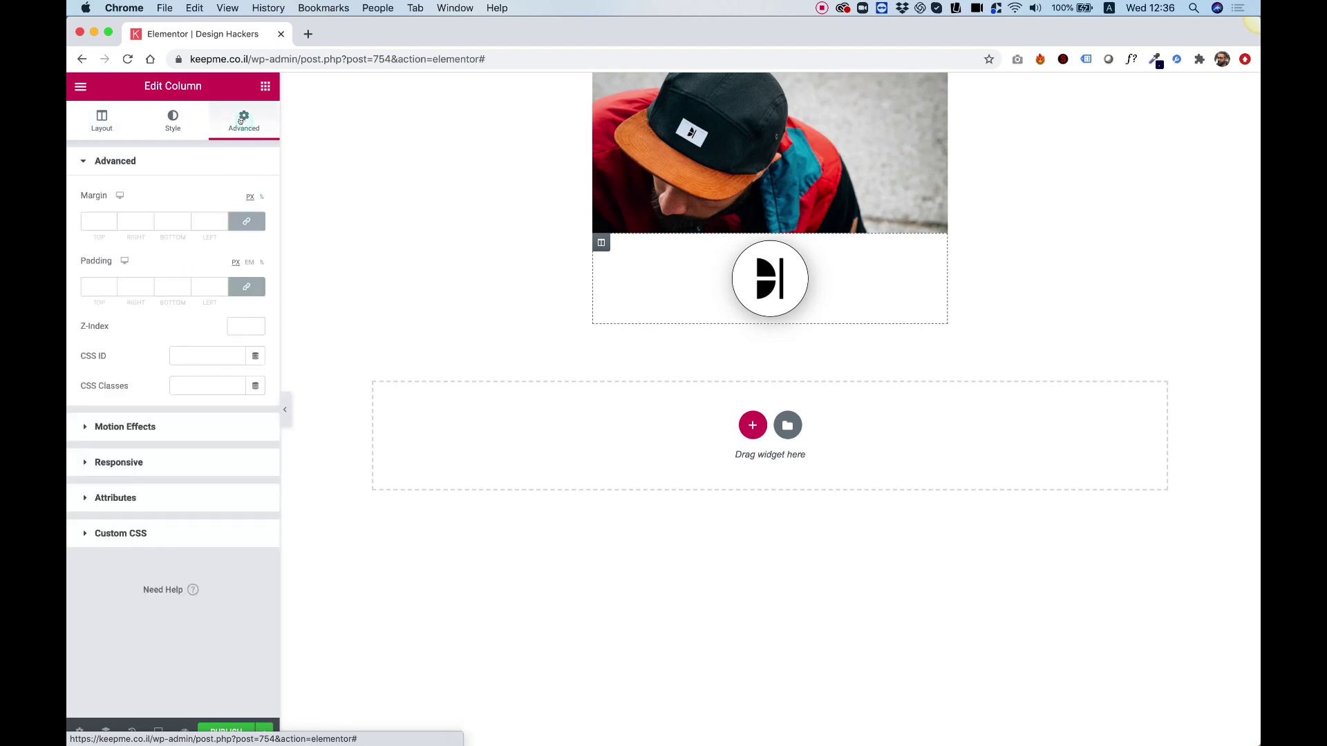
left_click(245, 287)
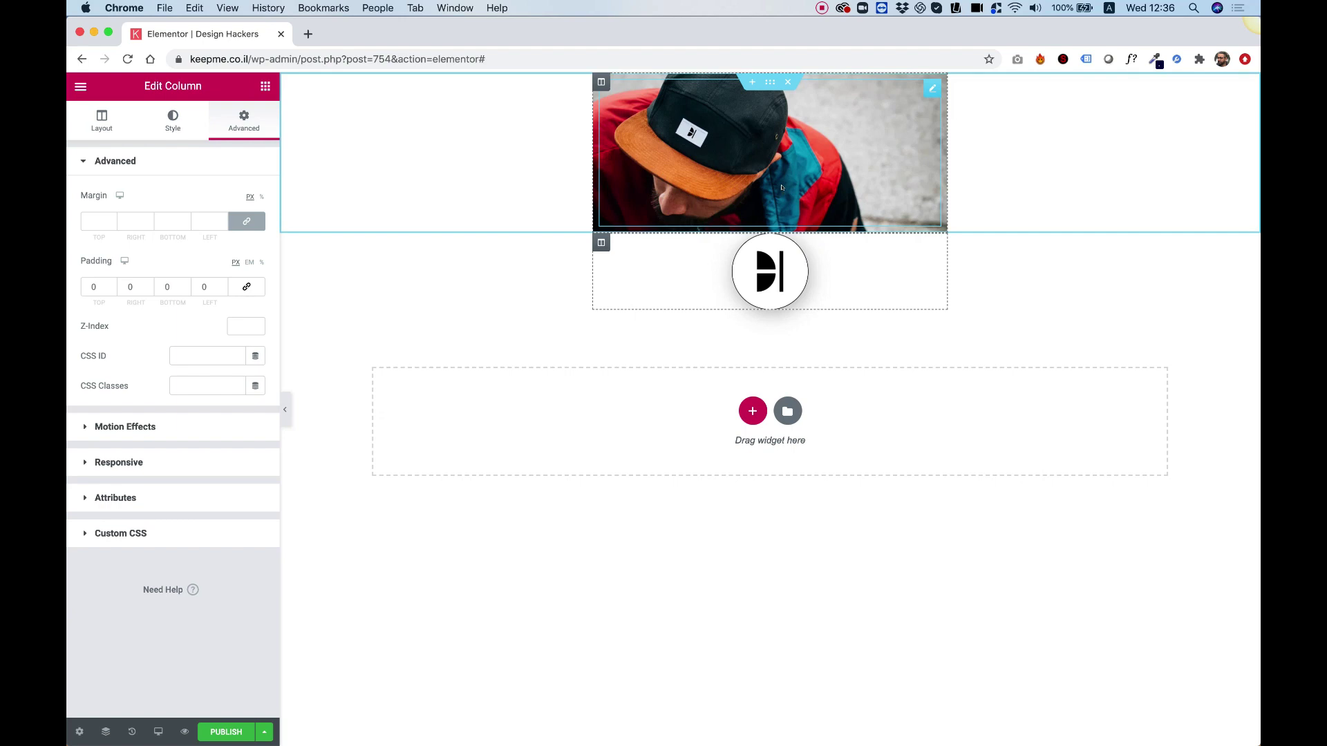
left_click(247, 221)
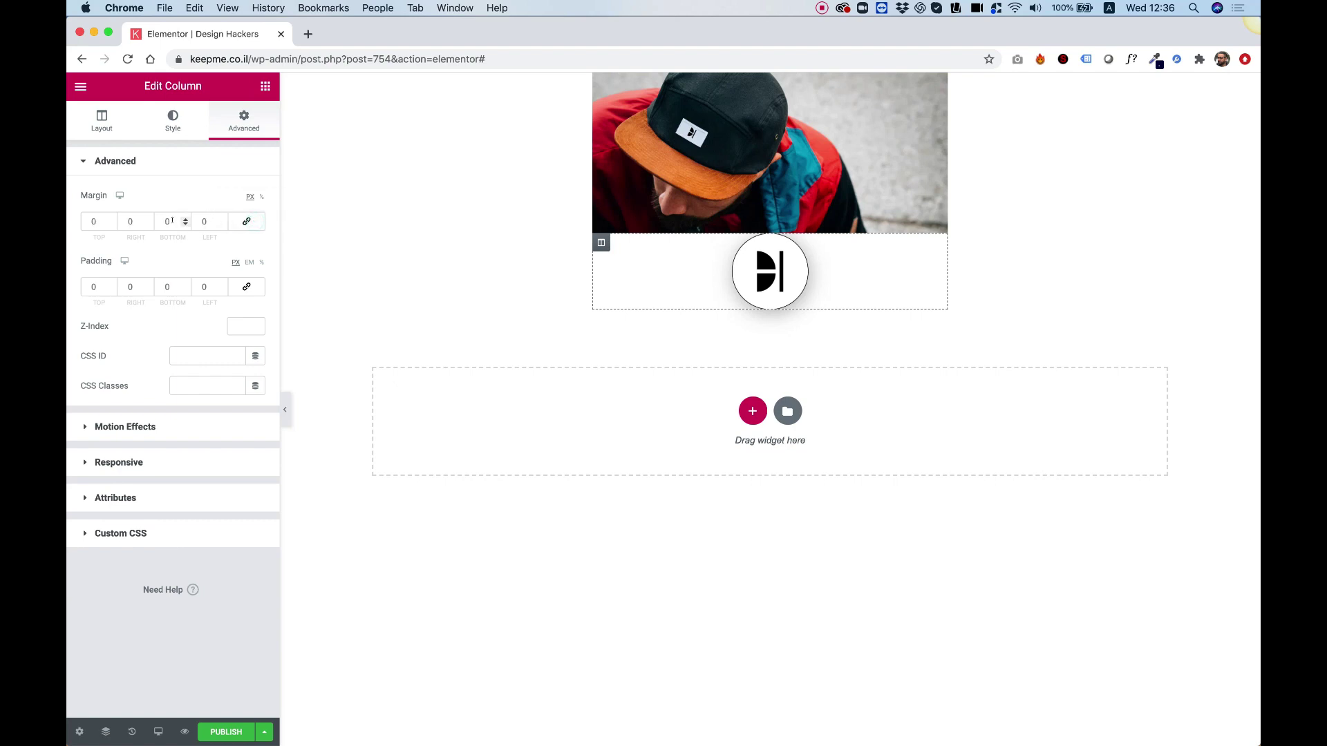
double_click(94, 221)
type("1")
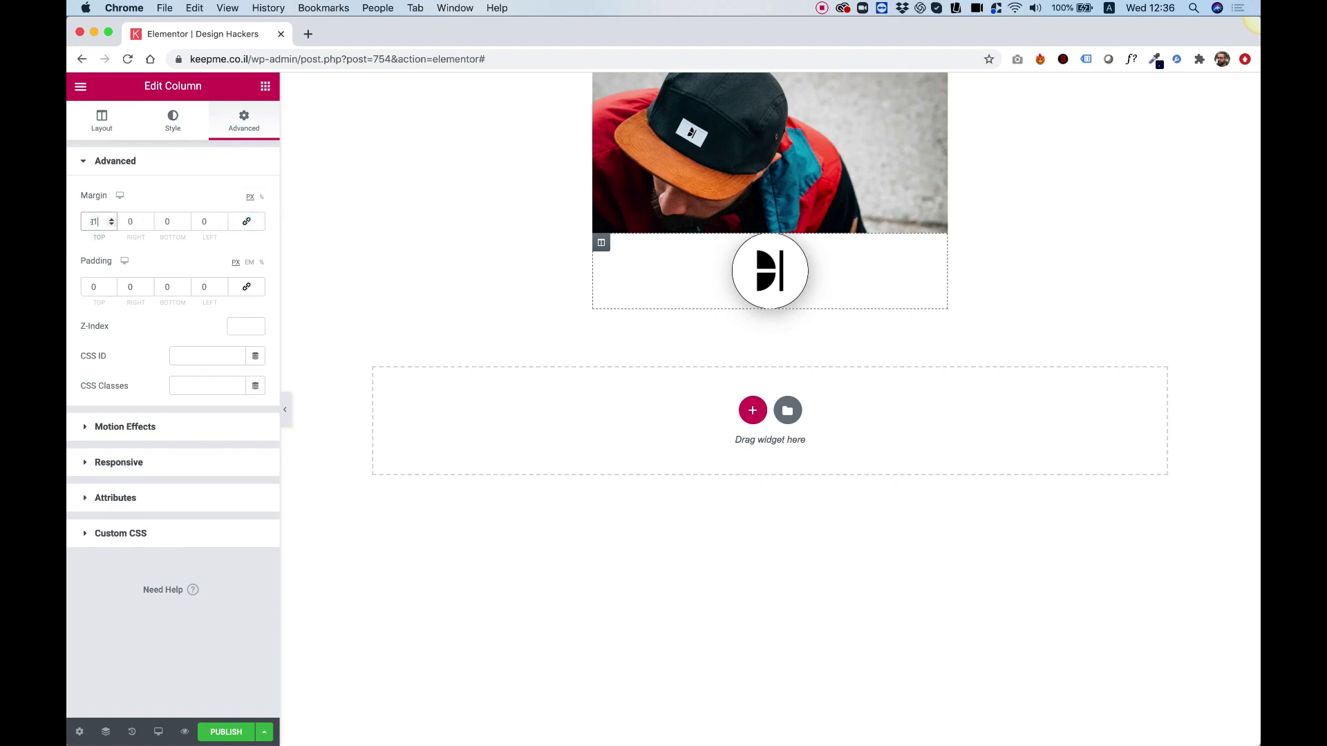
key("Down")
key("Down")
key("Down")
key("Down")
key("Down")
key("Down")
key("Down")
key("Down")
key("Down")
key("Down")
key("Down")
key("Down")
key("Down")
key("Down")
key("Down")
key("Down")
key("Down")
key("Down")
key("Down")
key("Down")
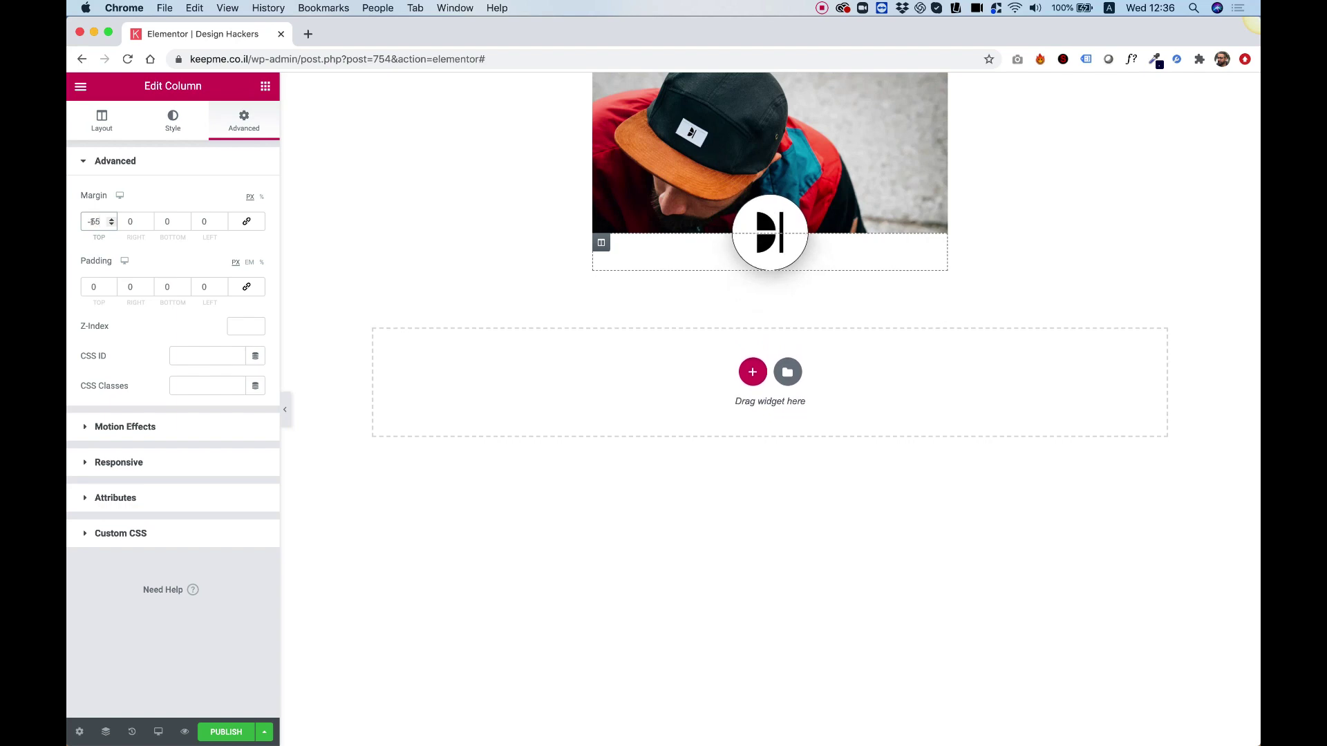
key("Up")
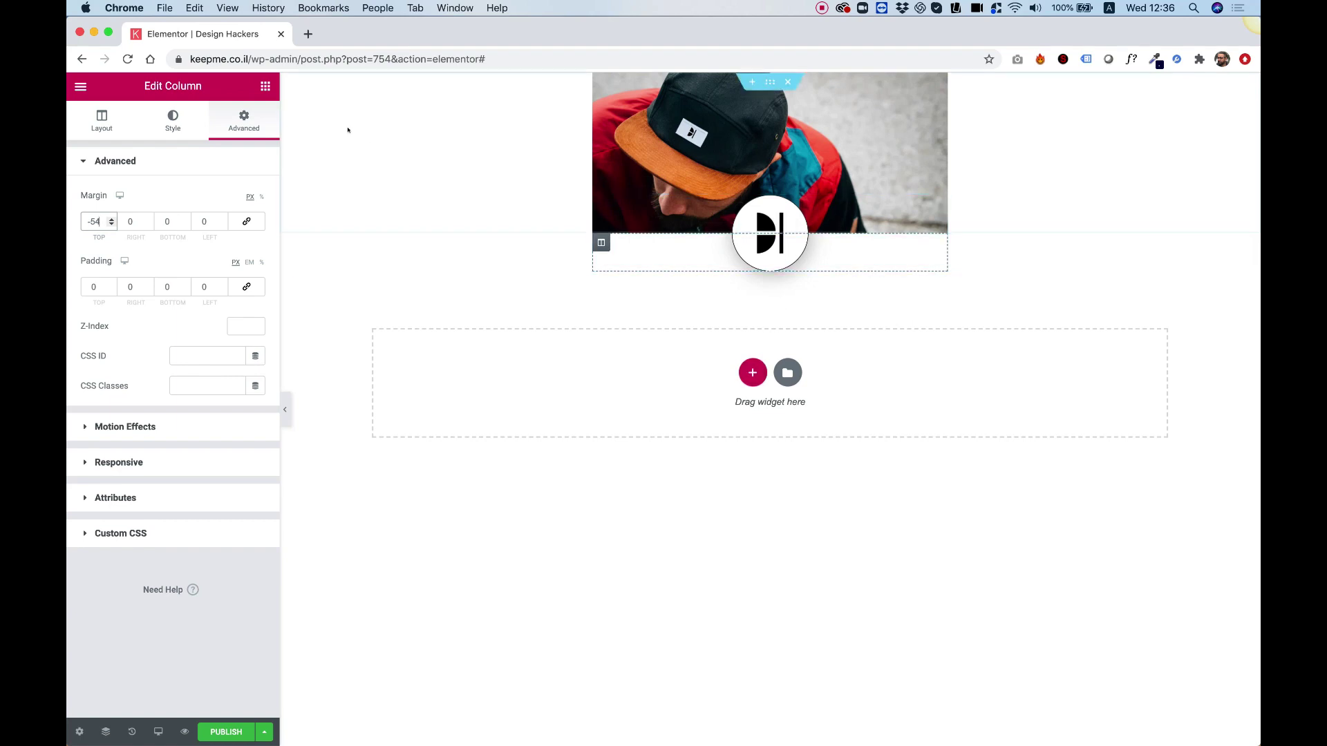
Add a centred Heading widget reading 'Design Hackers' below the logo.
left_click(264, 86)
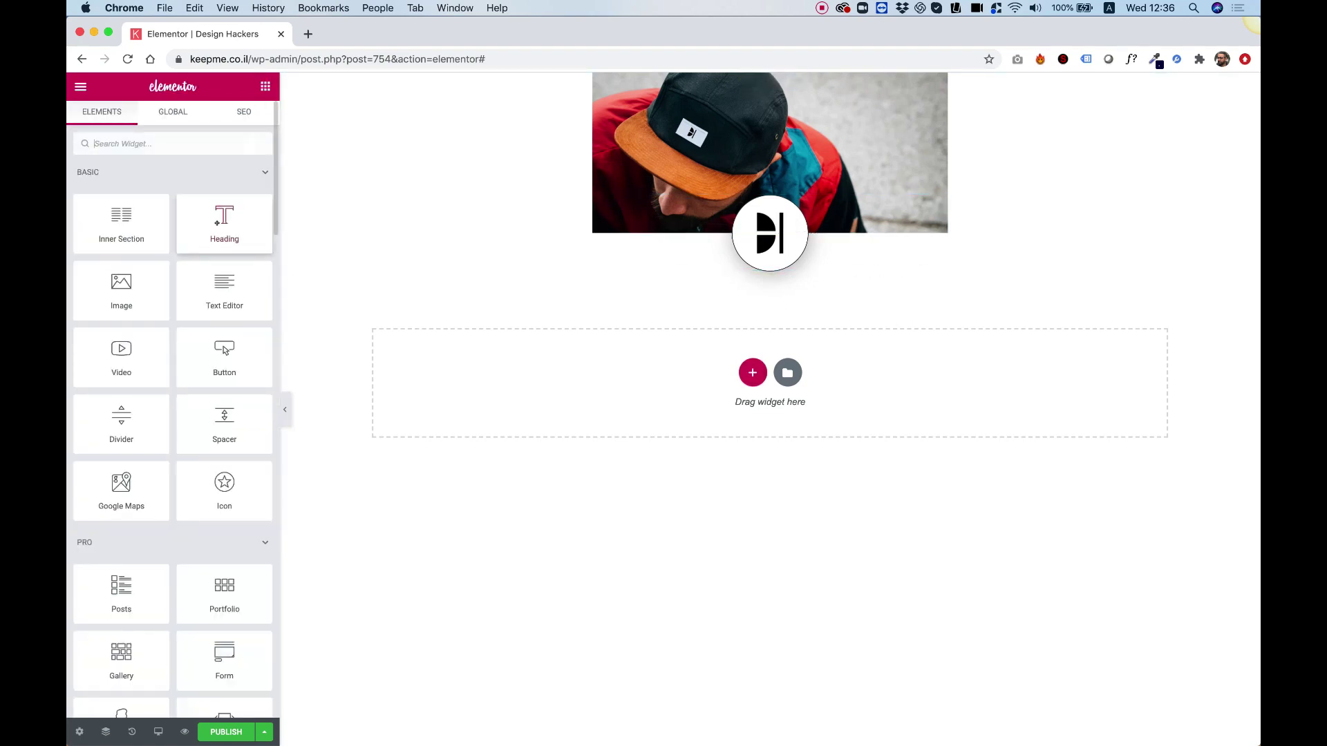
left_click_drag(225, 221, 806, 257)
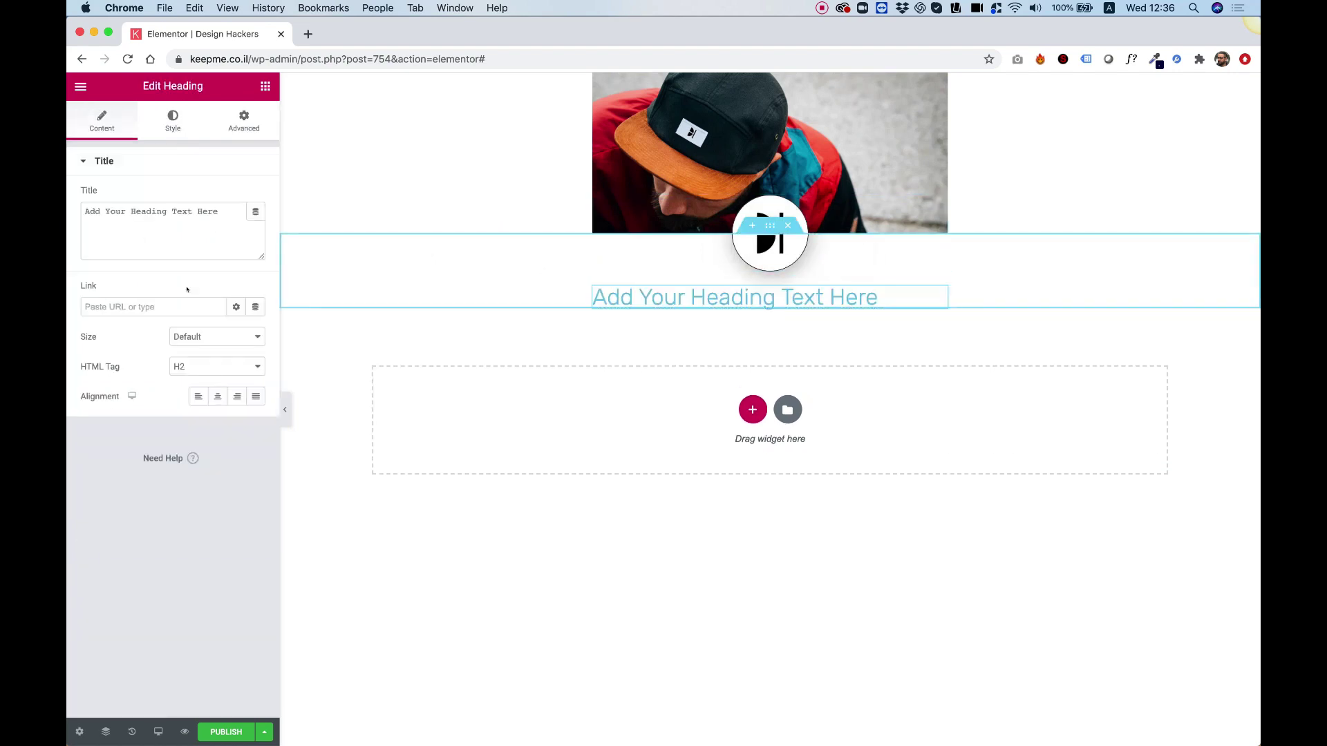
left_click(218, 396)
left_click(158, 226)
key("super+a")
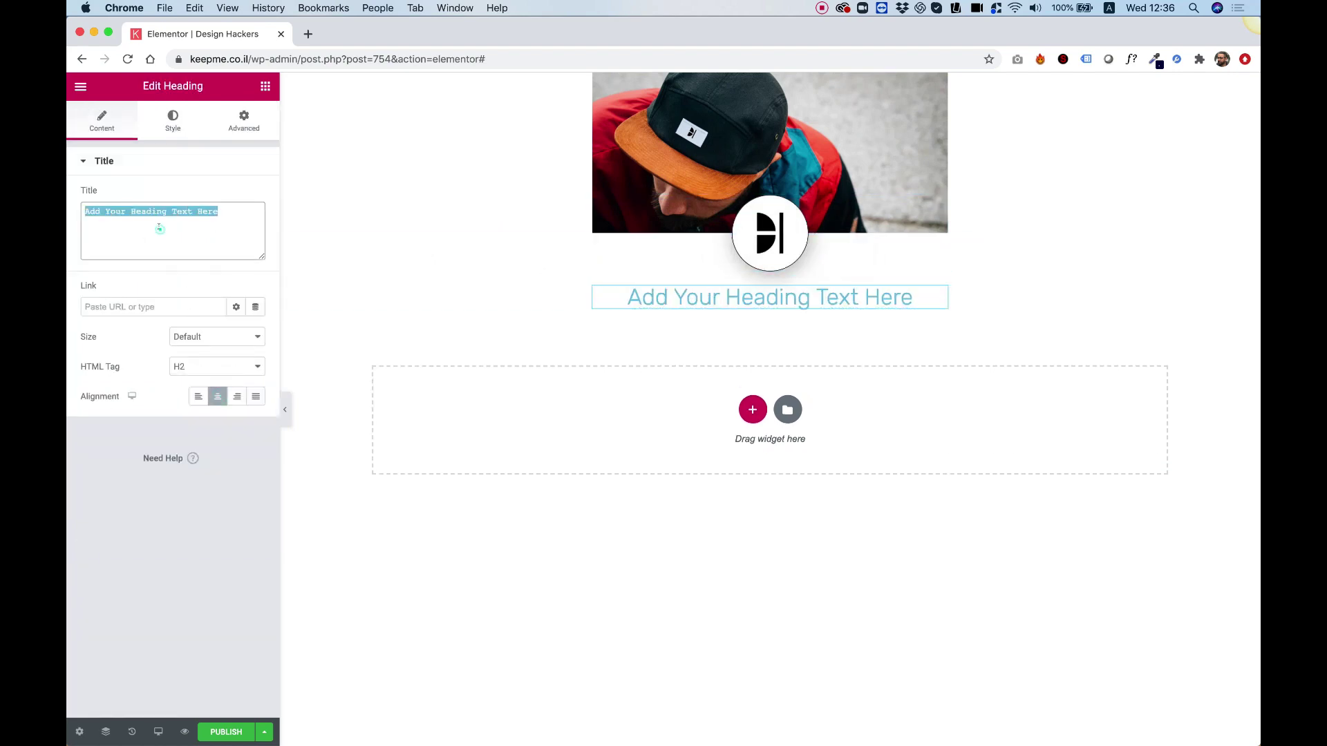
type("Design ")
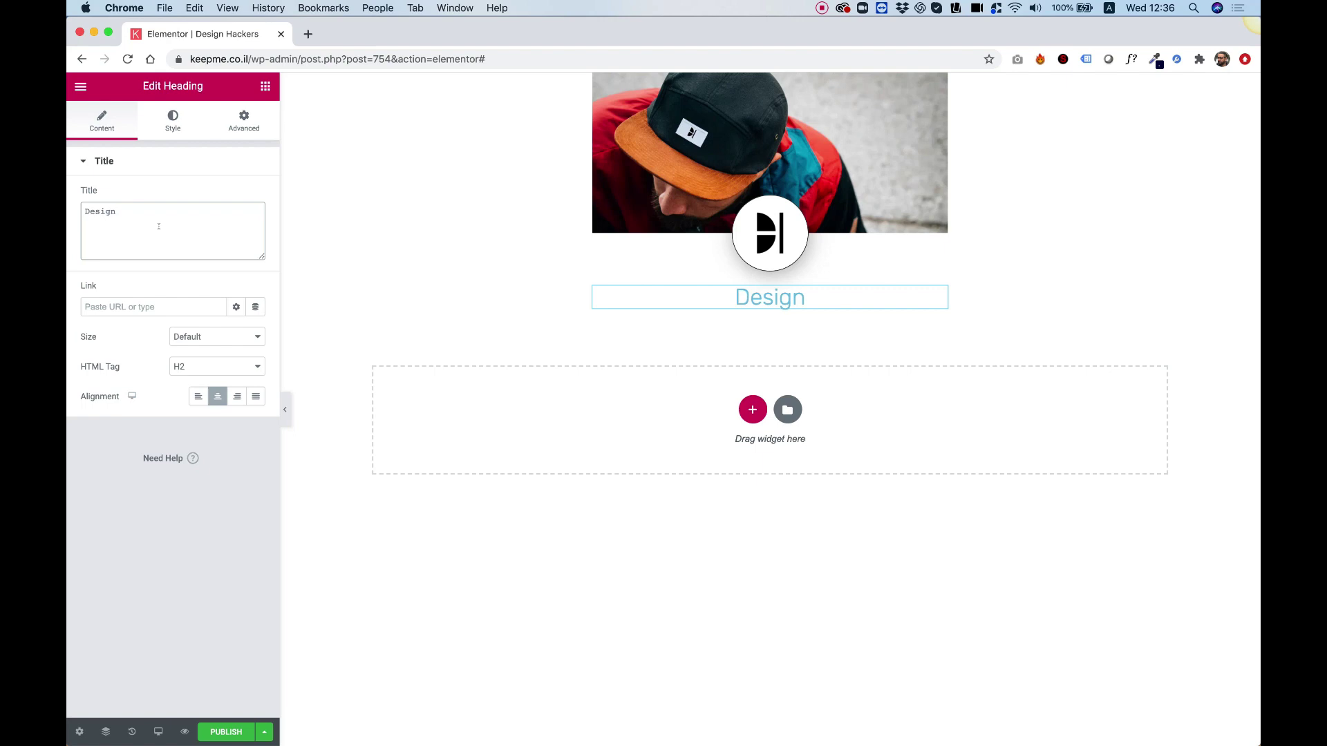
type("Hackers")
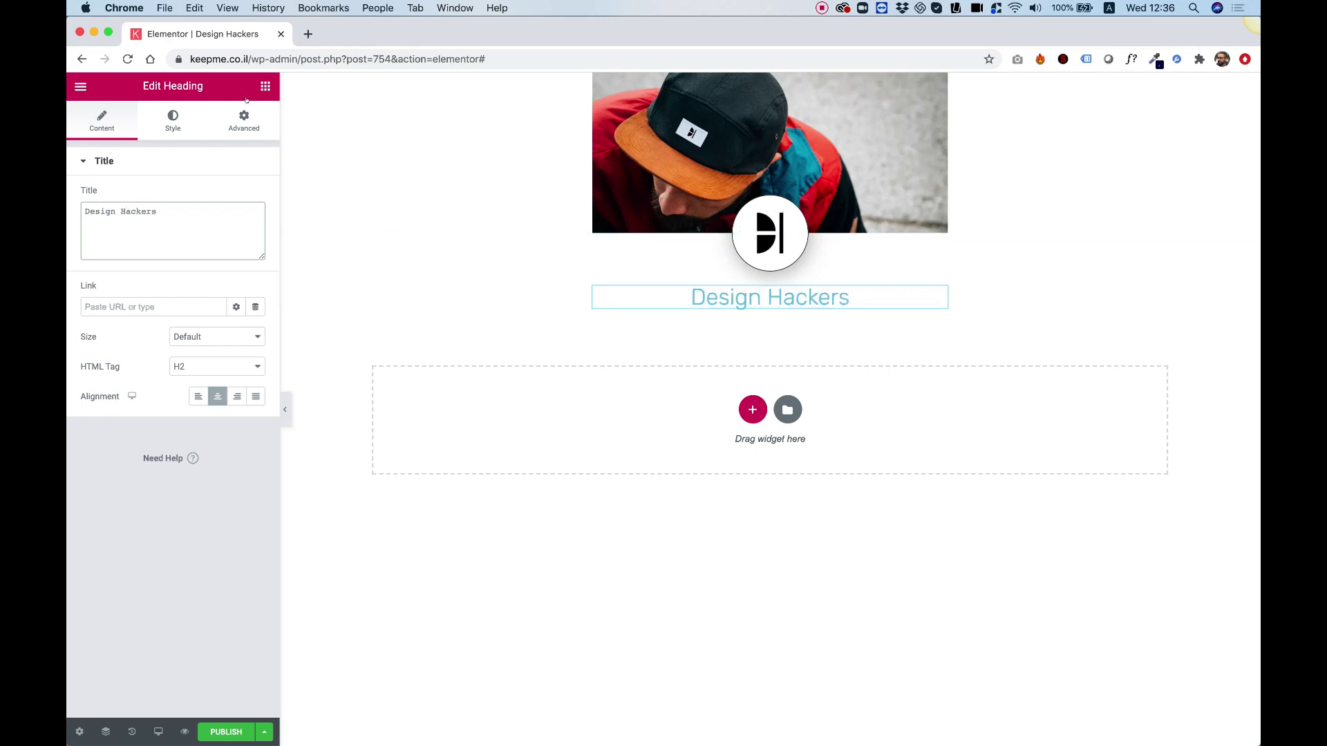
Add a centred Text Editor below it reading 'Web Design Community'.
left_click(266, 86)
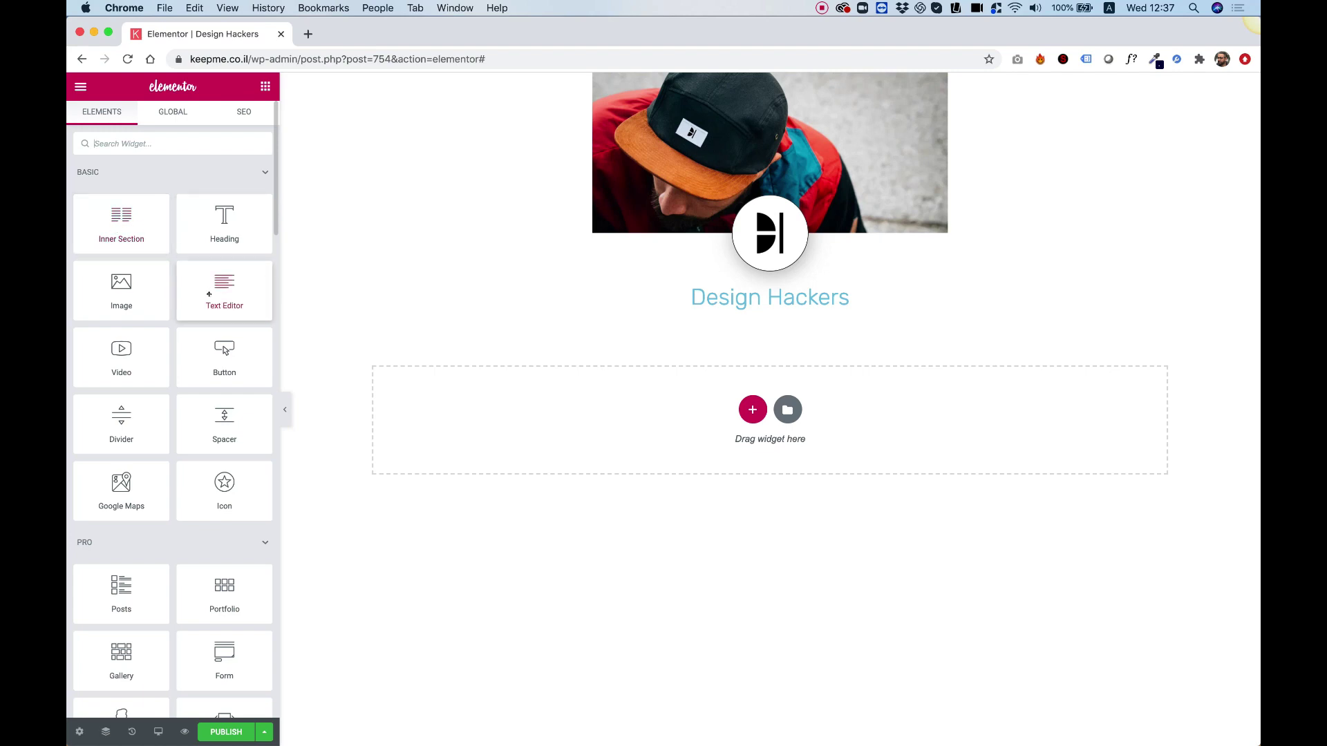
left_click_drag(214, 295, 740, 306)
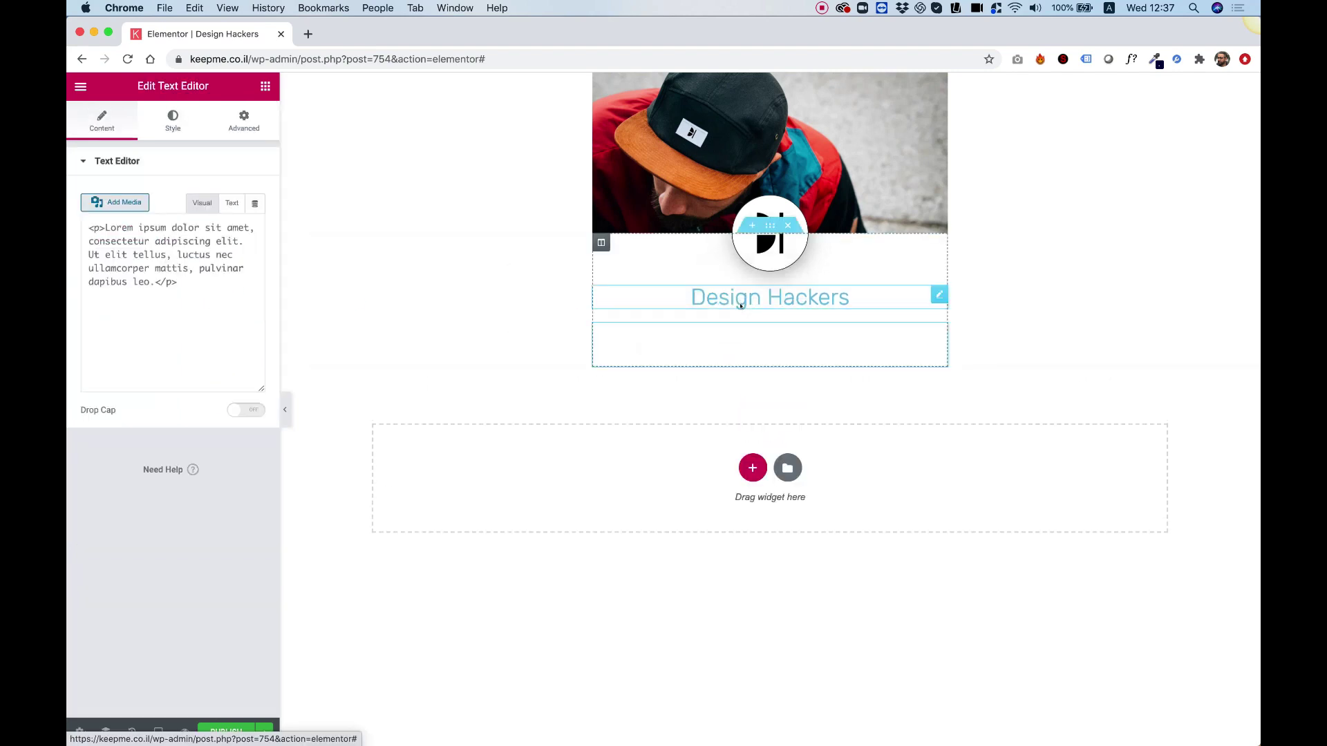
left_click(165, 127)
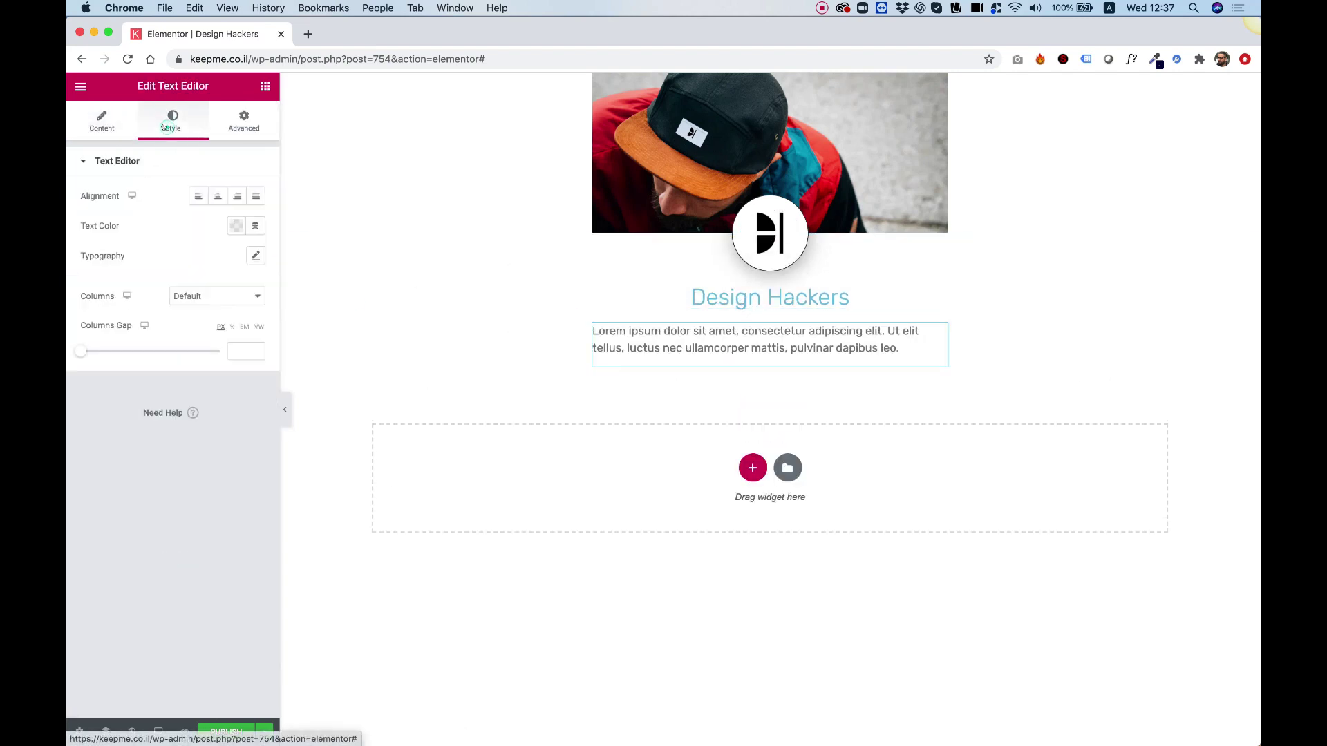
left_click(217, 196)
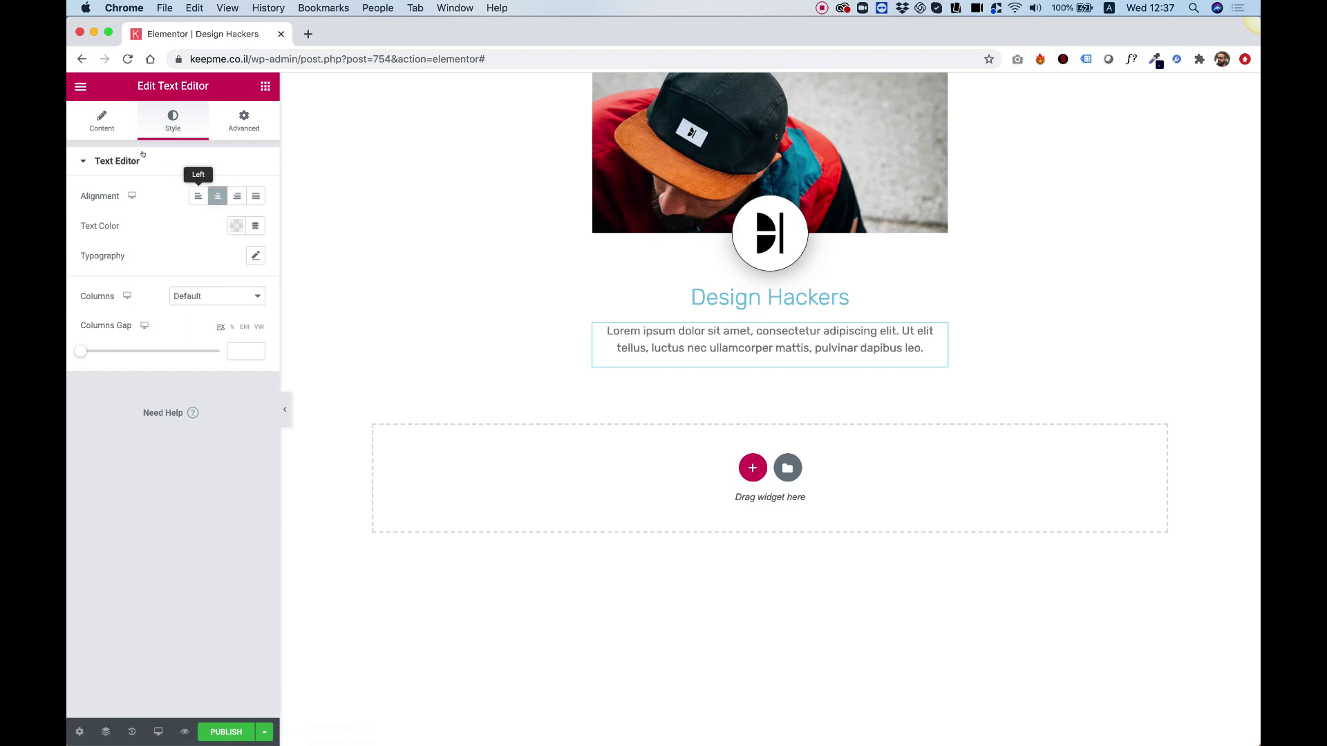
left_click(102, 122)
double_click(142, 332)
key("super+a")
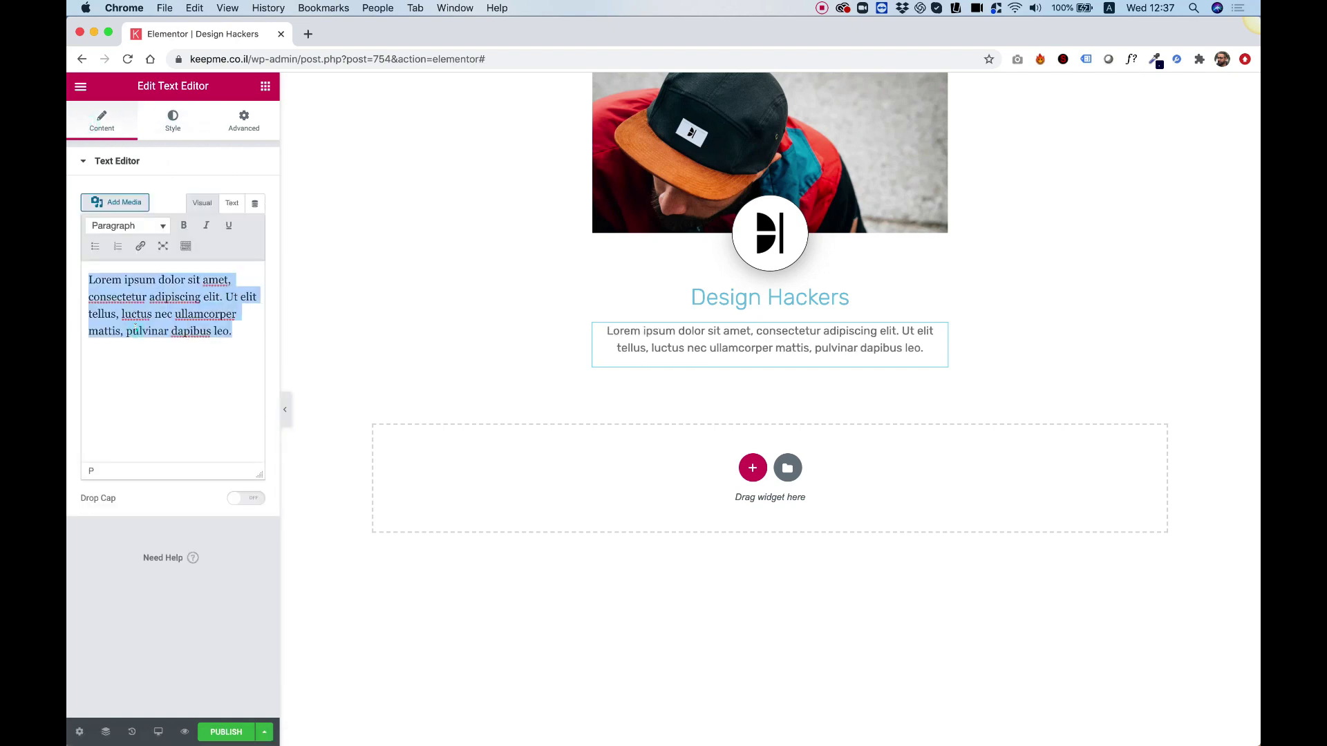
type("Wed")
key("BackSpace")
type("b D")
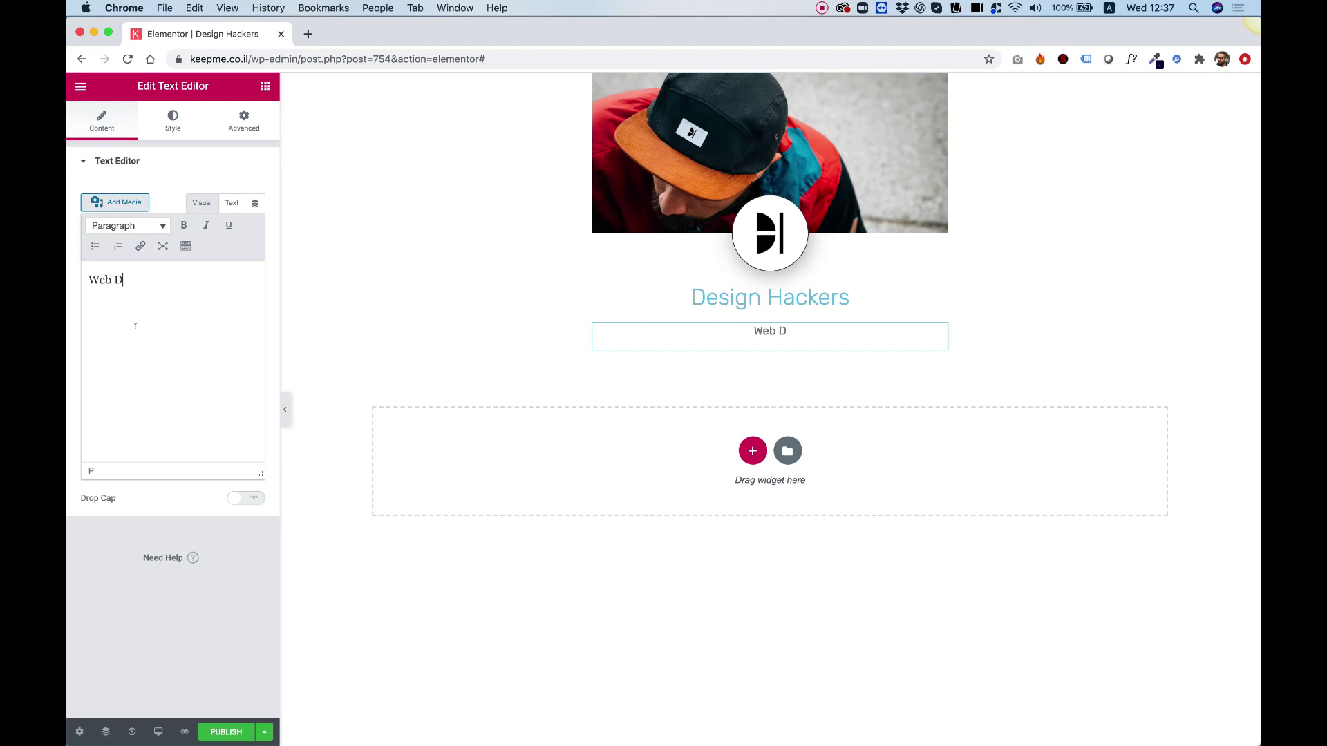
type("esign Comm")
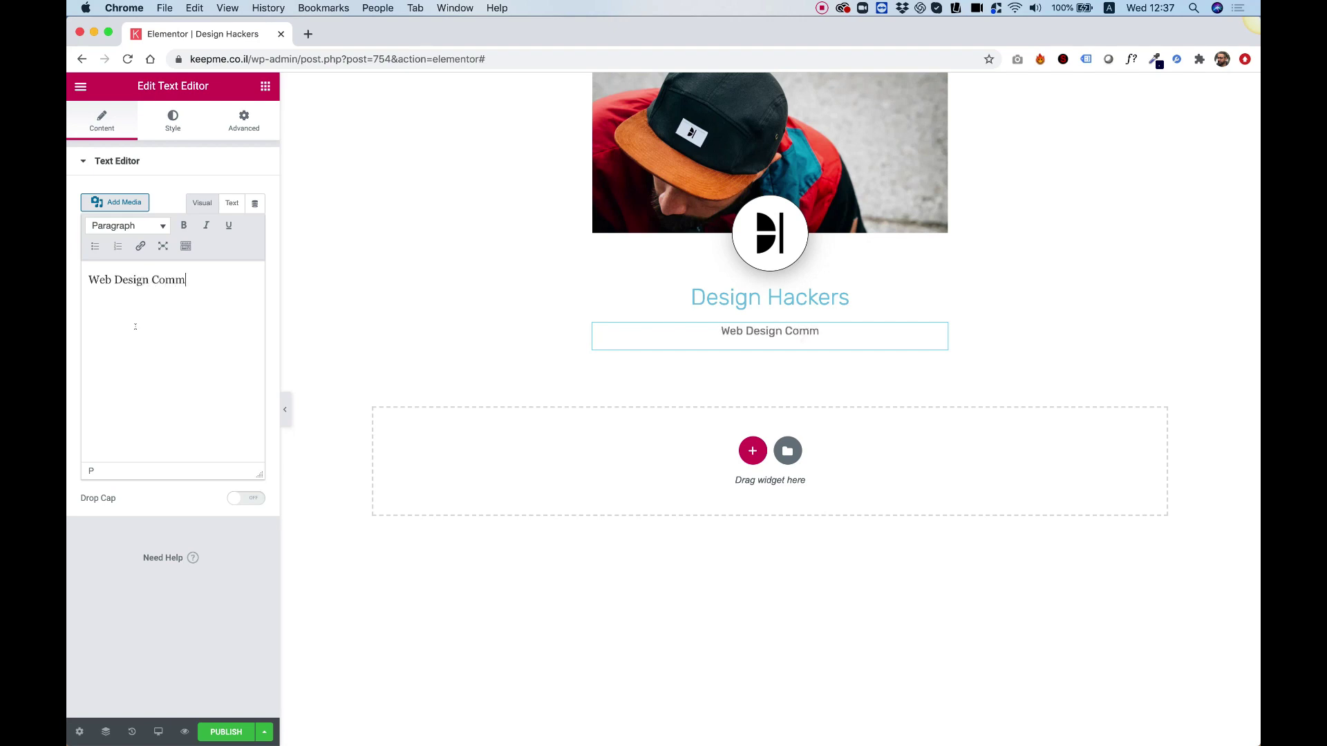
type("unity")
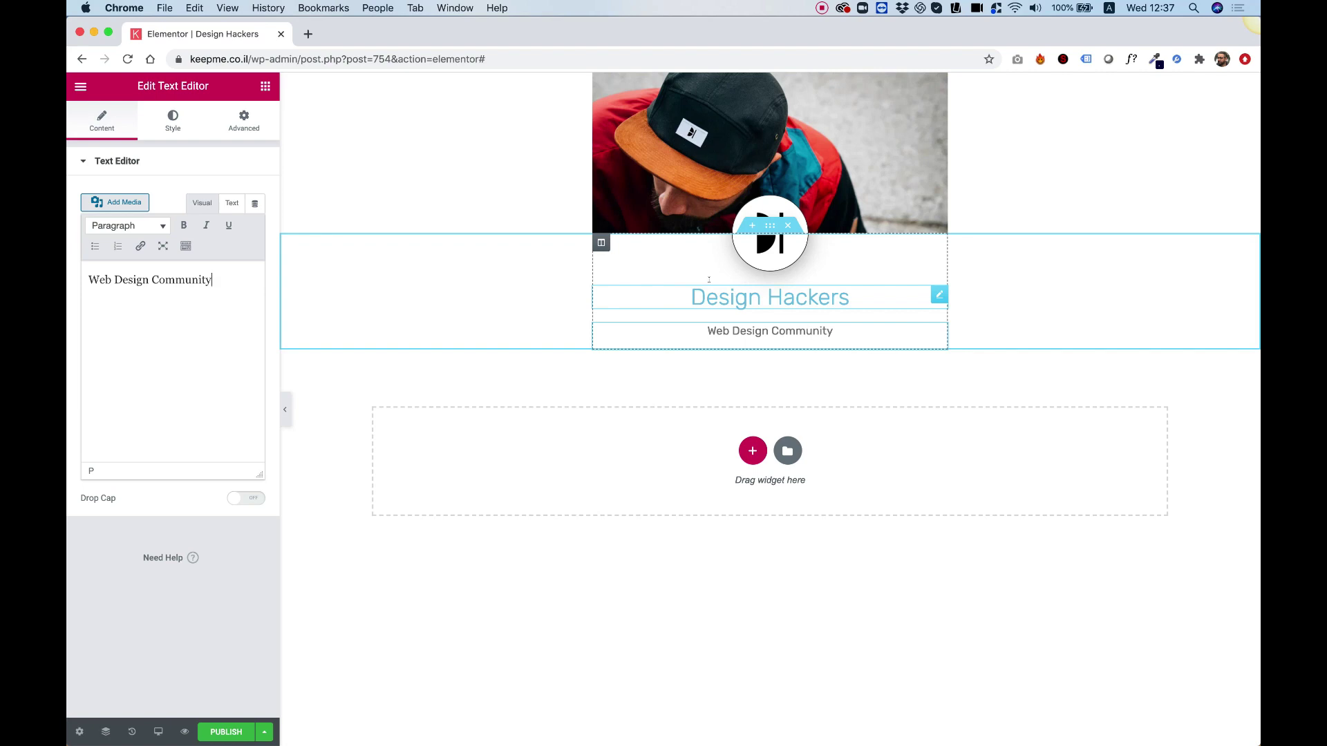
Set the title column's widgets space to 5.
left_click(600, 242)
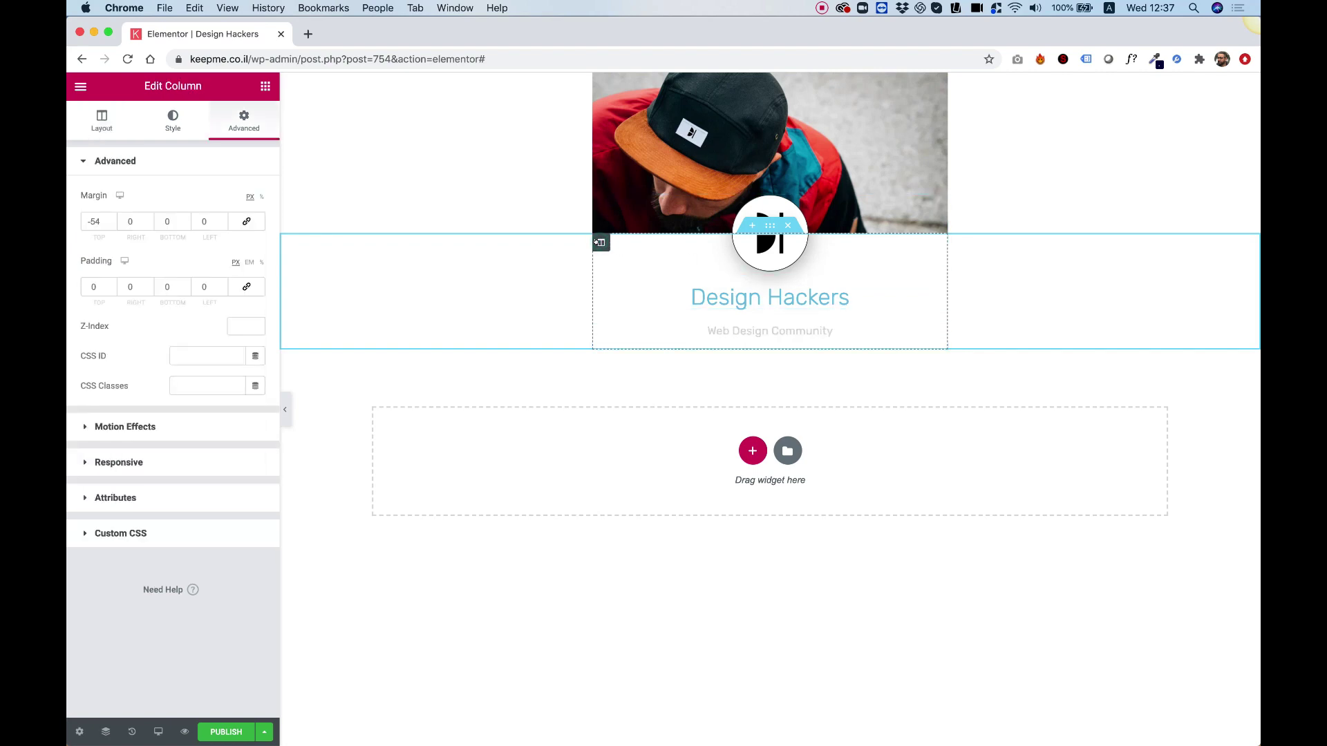
left_click(103, 121)
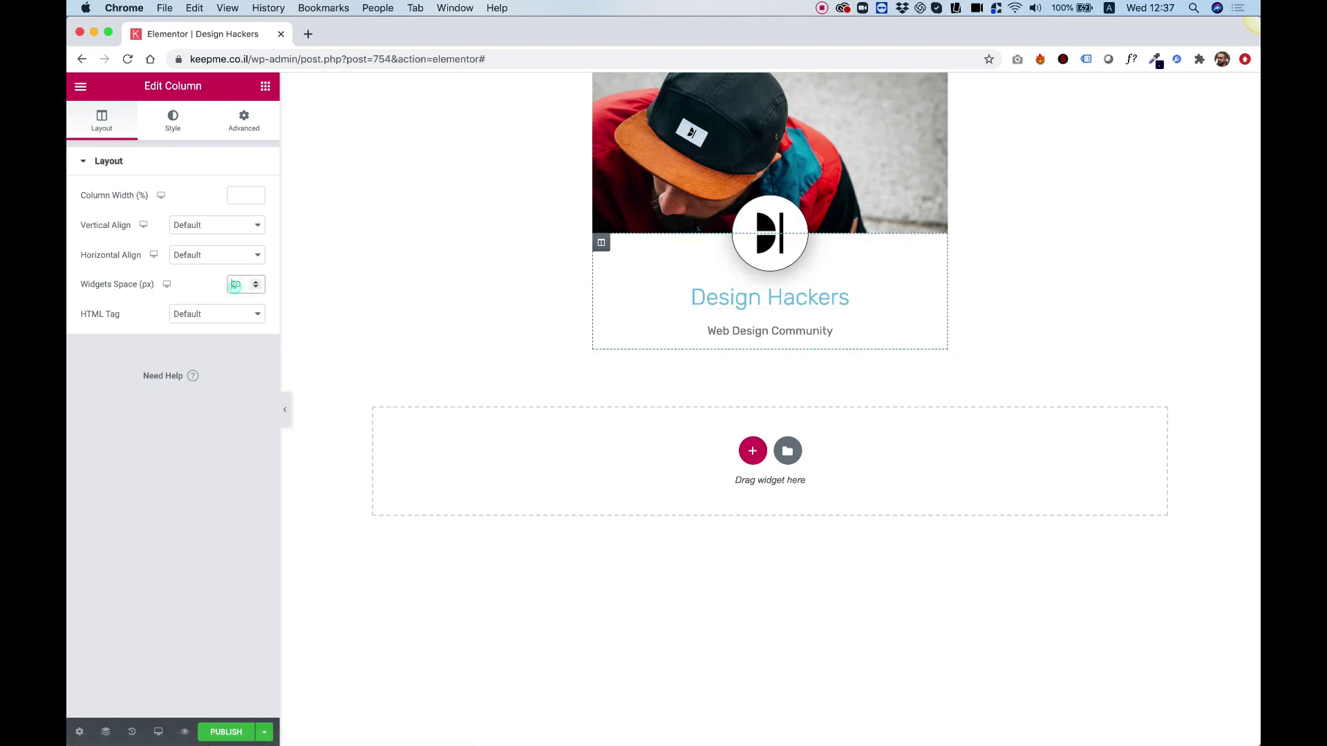
type("5")
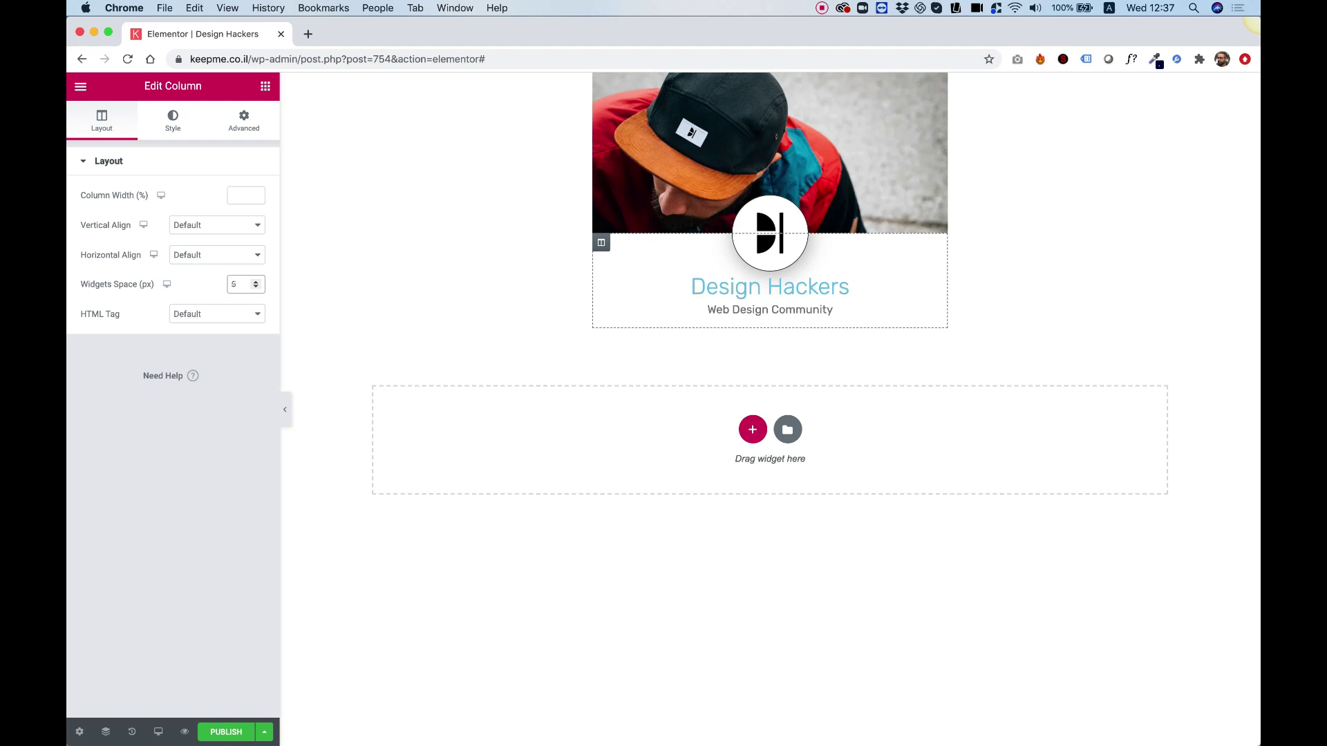
Change the Design Hackers heading text colour to black (#000000).
left_click(763, 284)
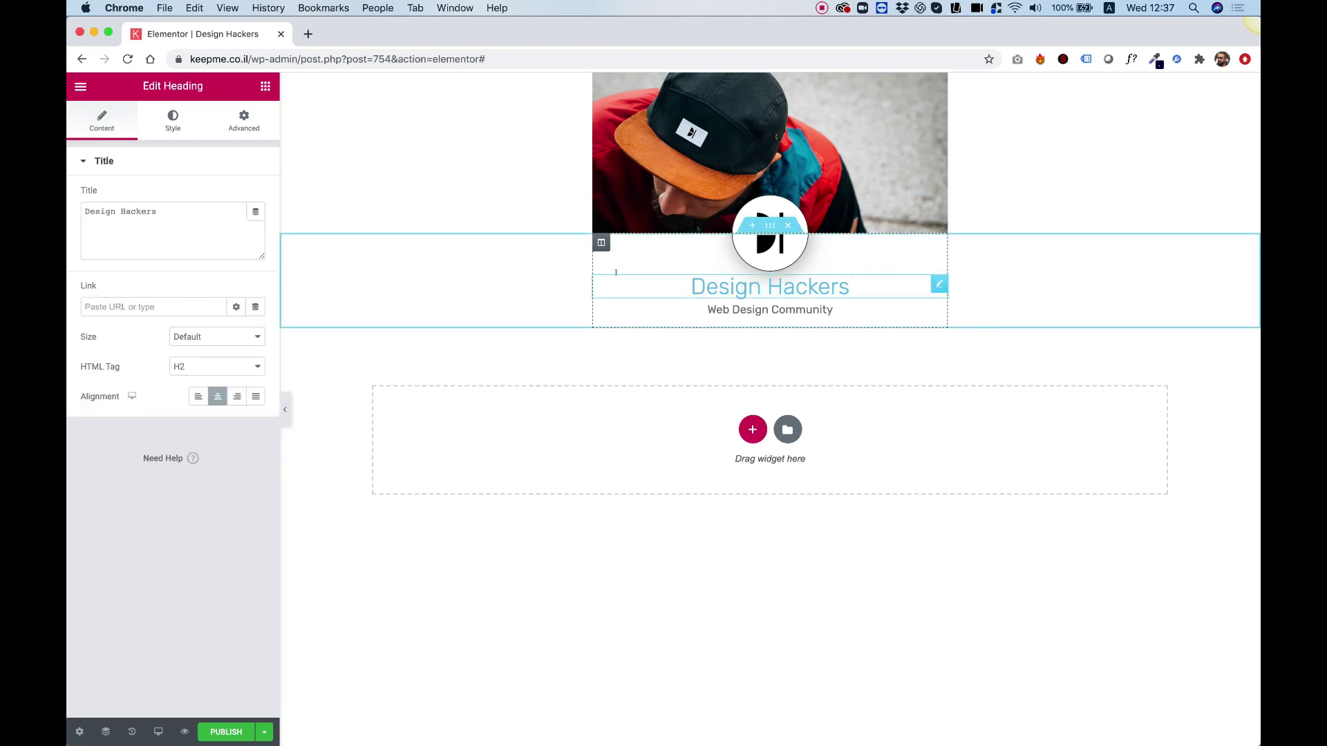
left_click(173, 121)
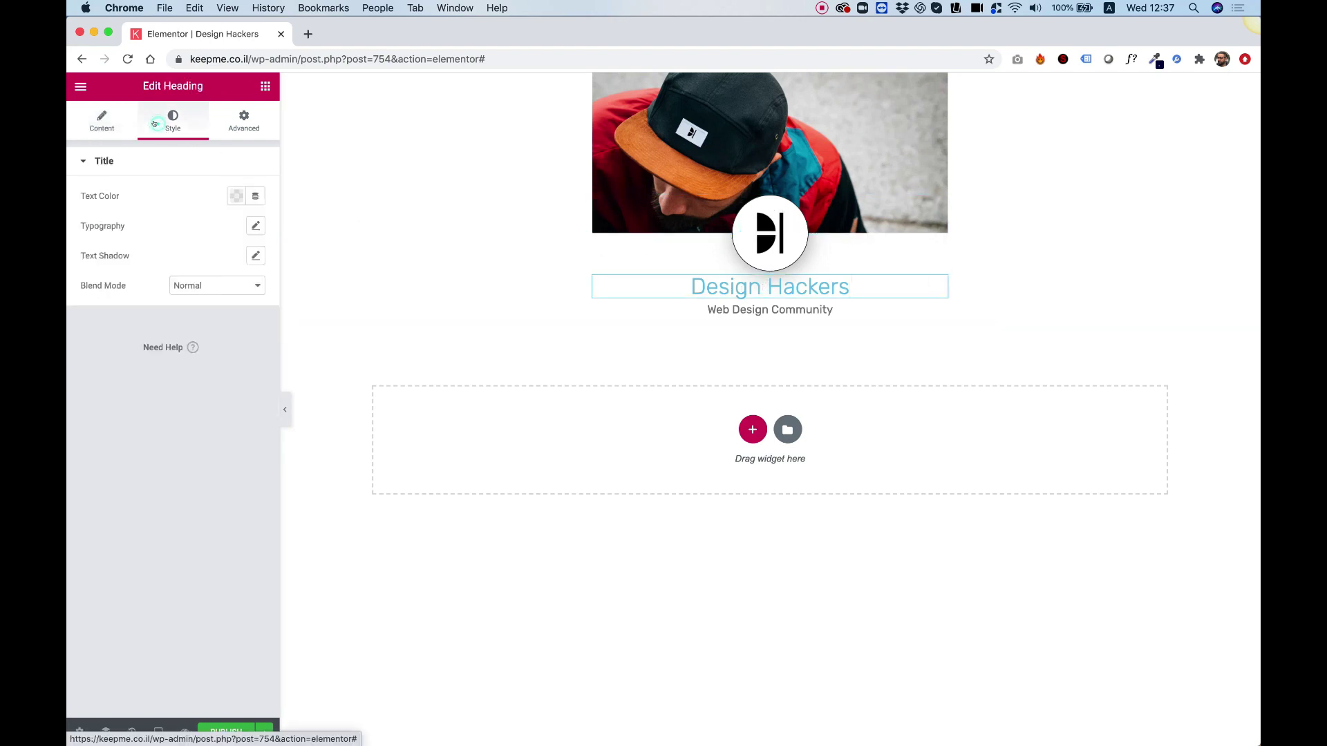
left_click(227, 196)
left_click(224, 229)
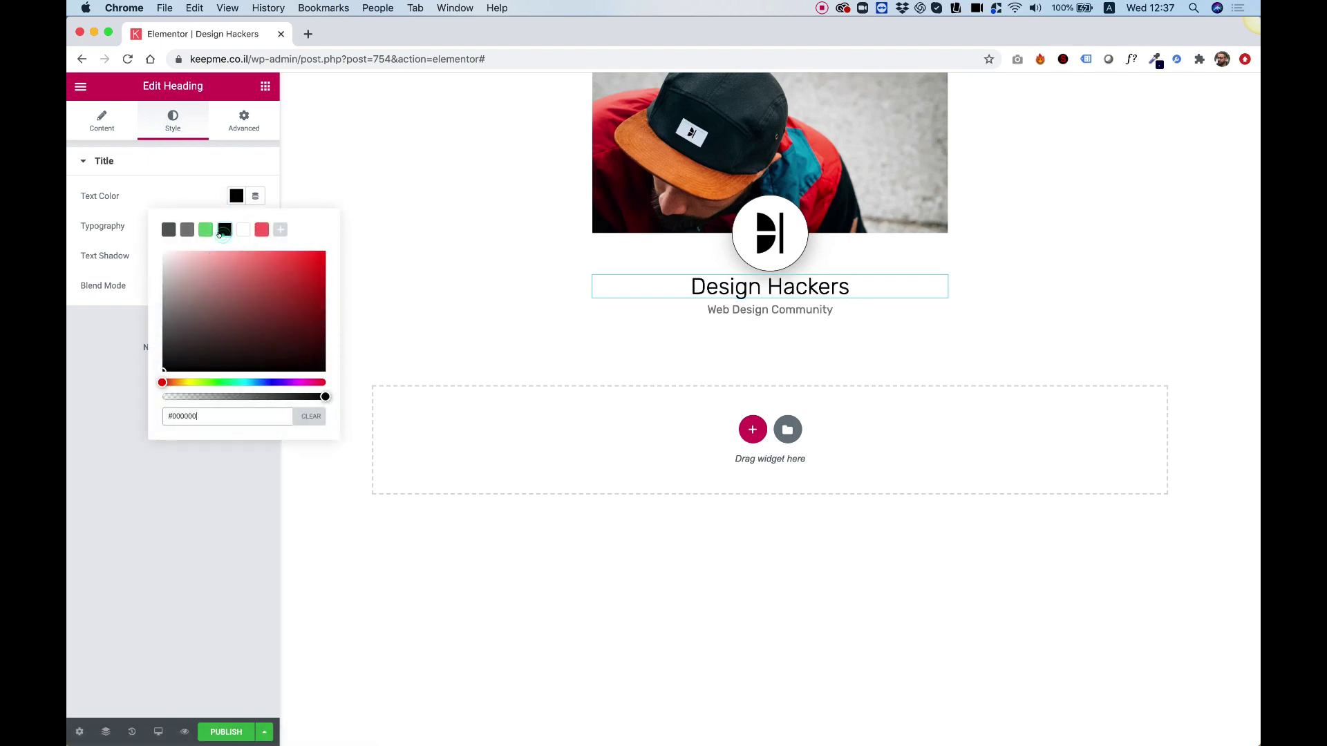
left_click(127, 508)
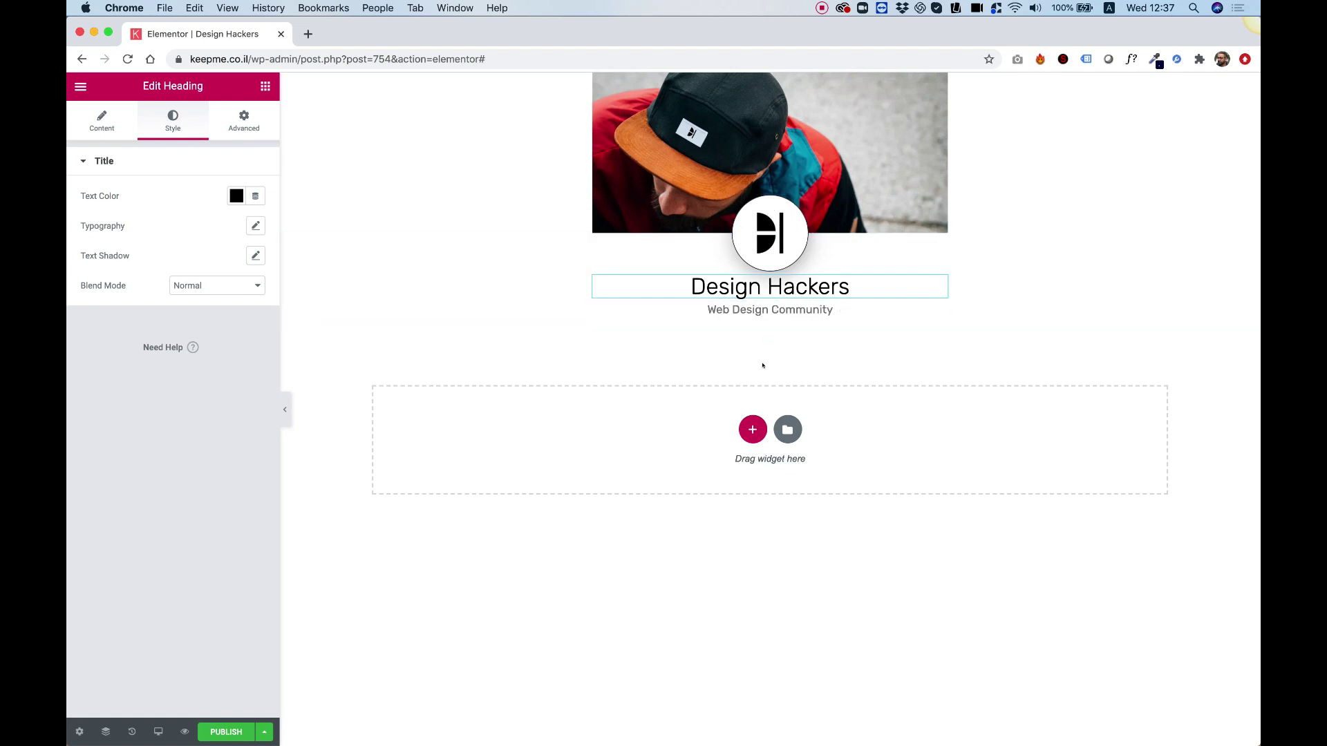
left_click(751, 430)
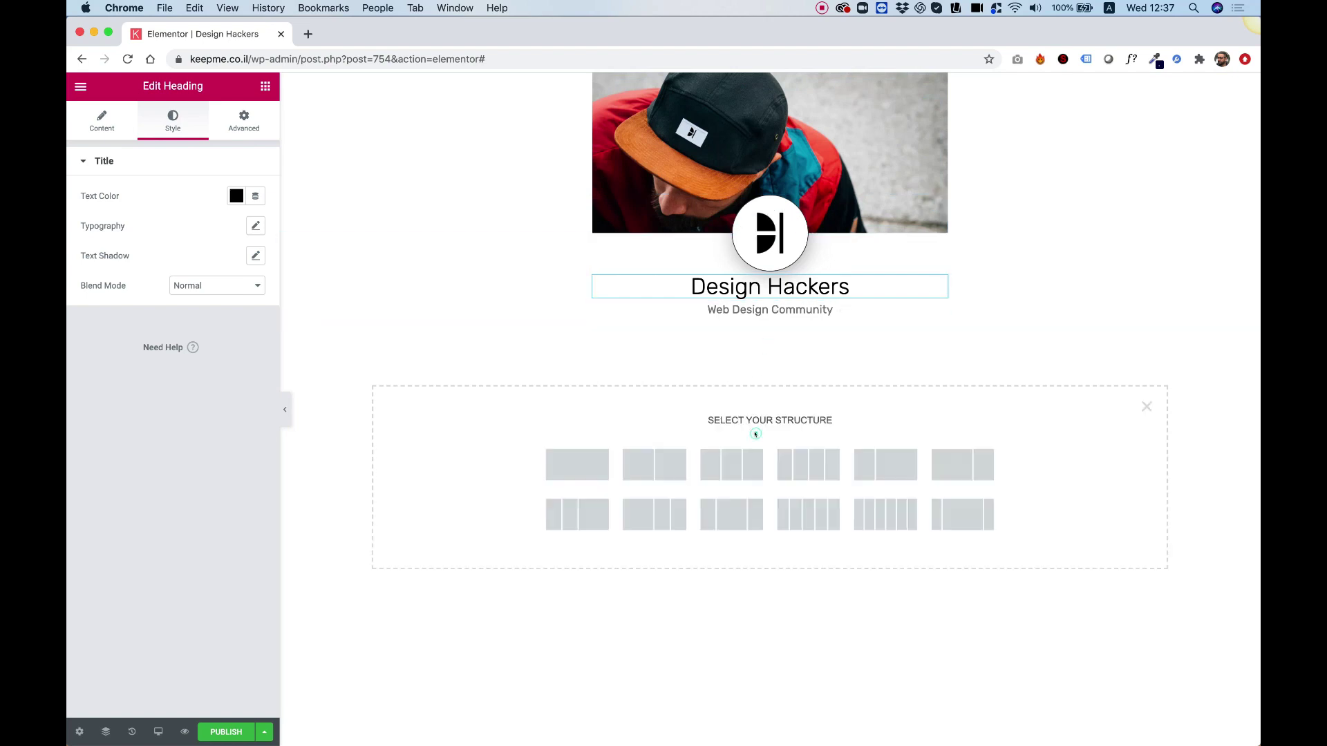
Insert a two-column section, 500 content width, with an Icon Box in the left column.
left_click(665, 471)
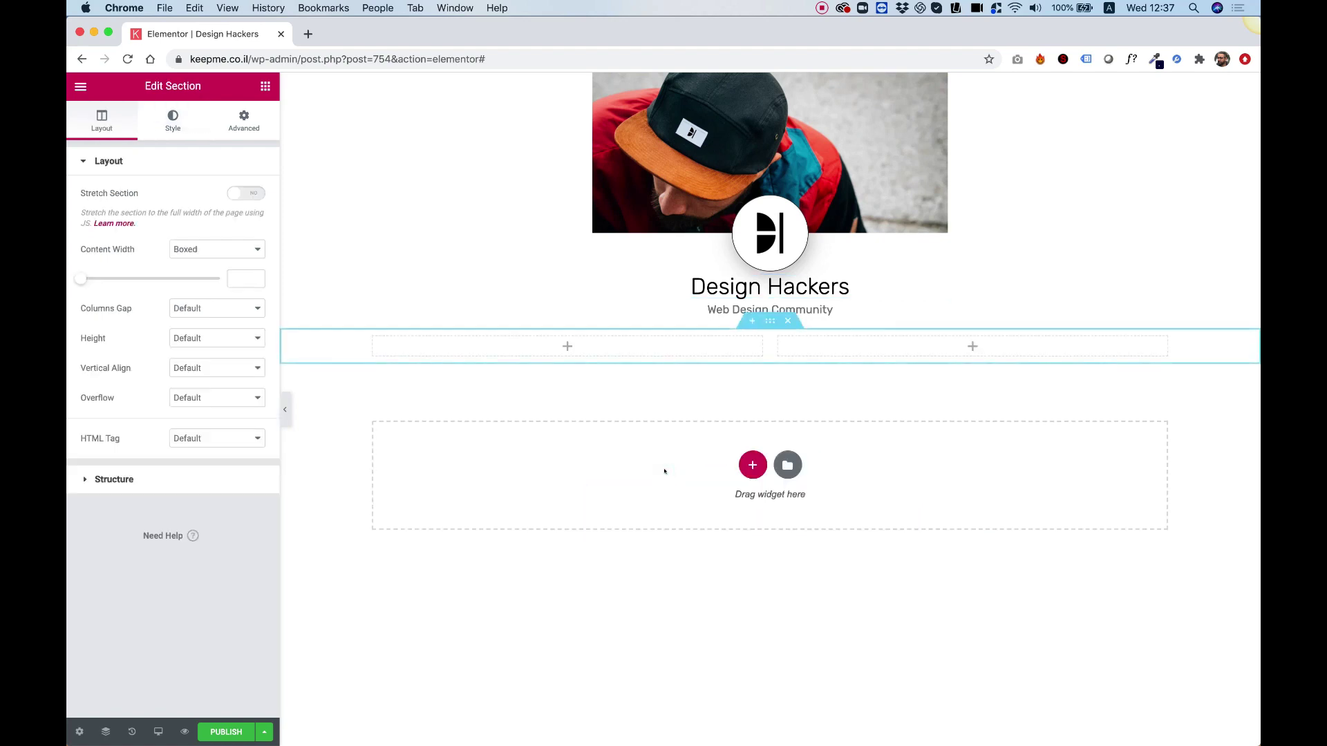
left_click(78, 279)
left_click(264, 87)
scroll(157, 434, "down", 10)
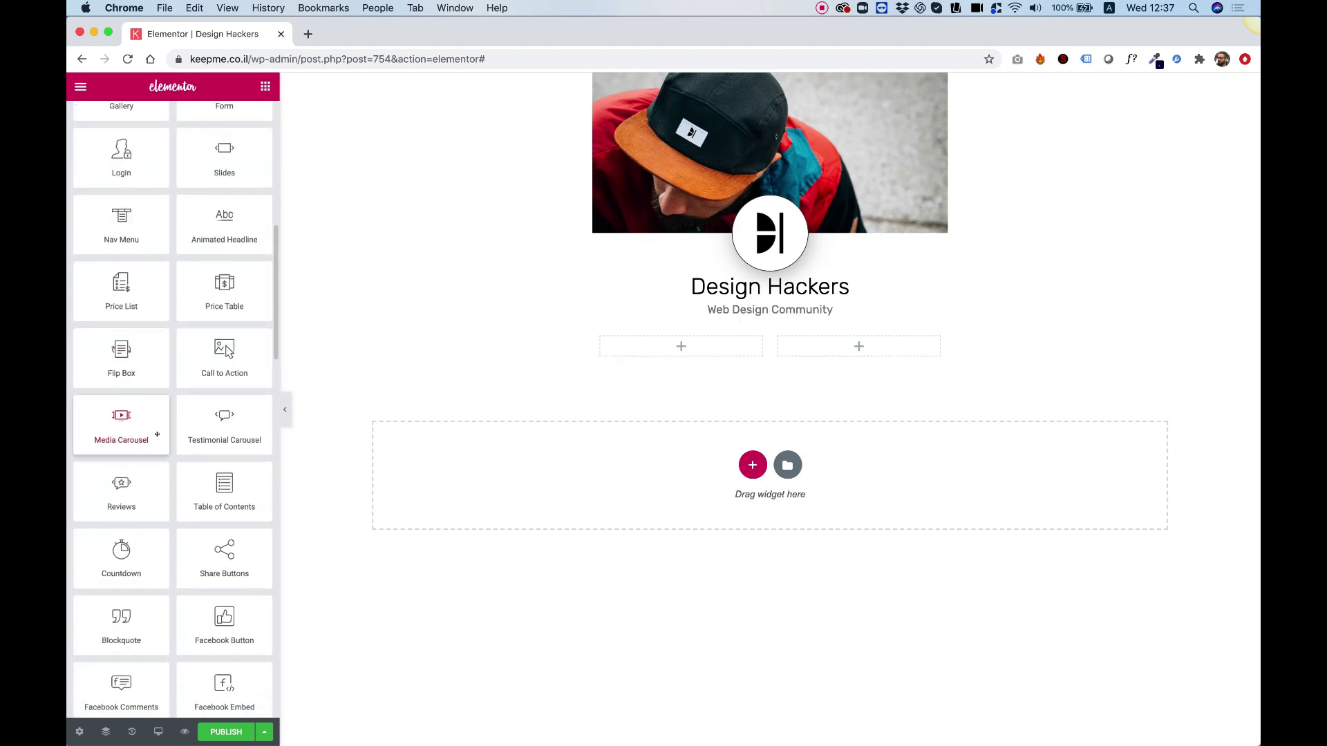
scroll(156, 434, "up", 1)
scroll(157, 434, "down", 5)
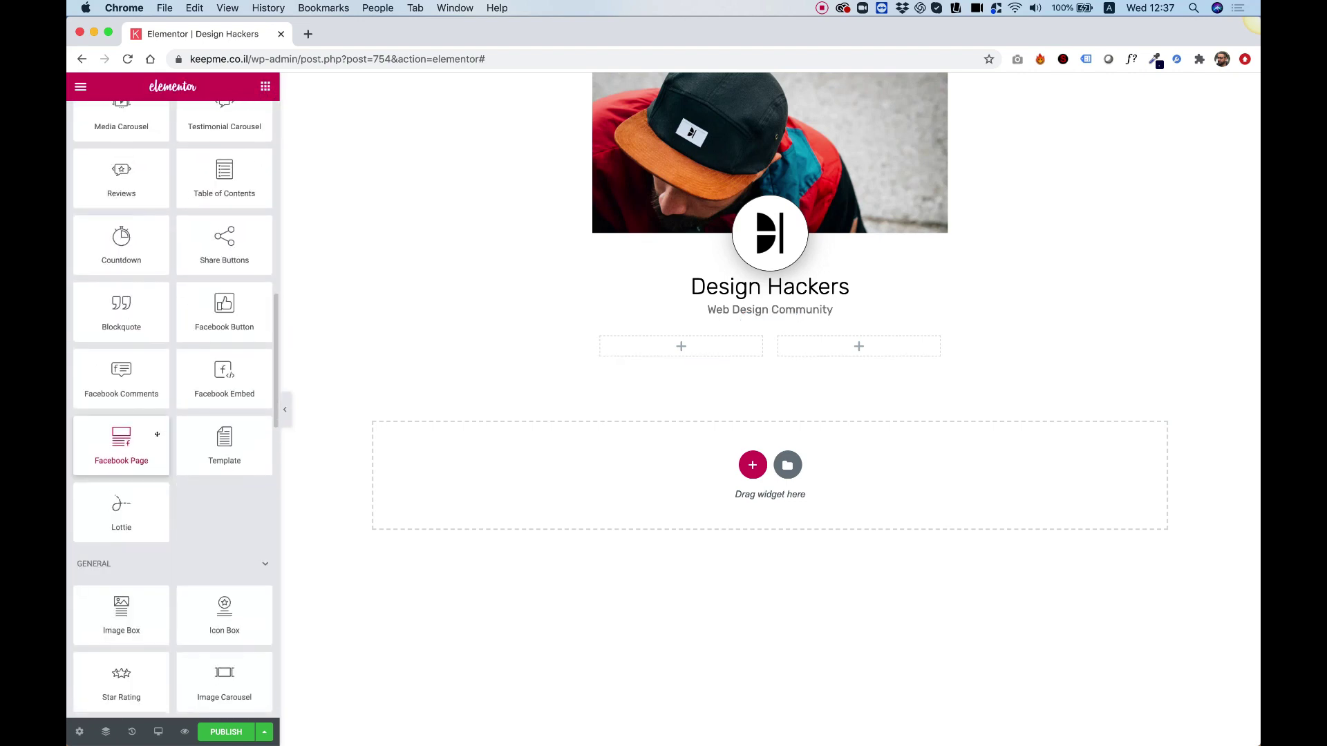
scroll(156, 434, "down", 3)
left_click_drag(224, 407, 712, 344)
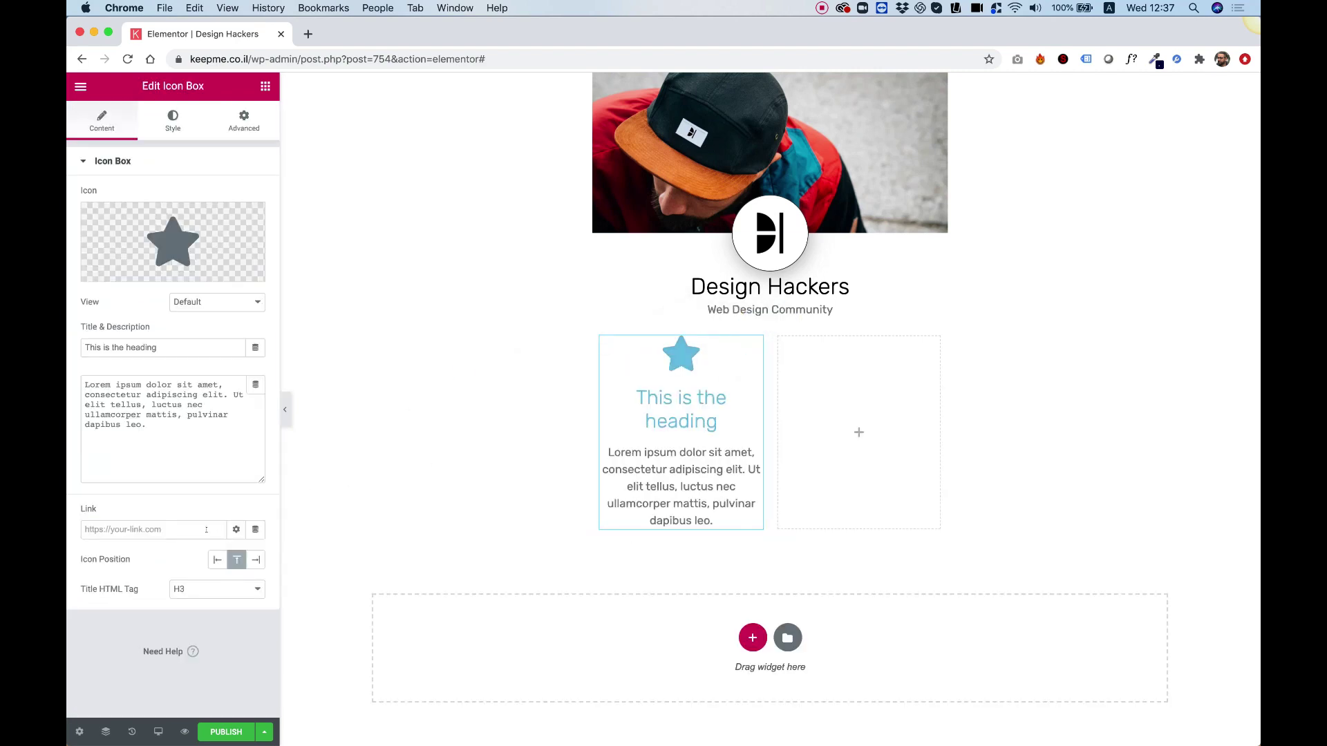
Make the icon box Framed, clear its description, and title it 'Facebook'.
left_click(209, 303)
left_click(204, 326)
left_click(173, 435)
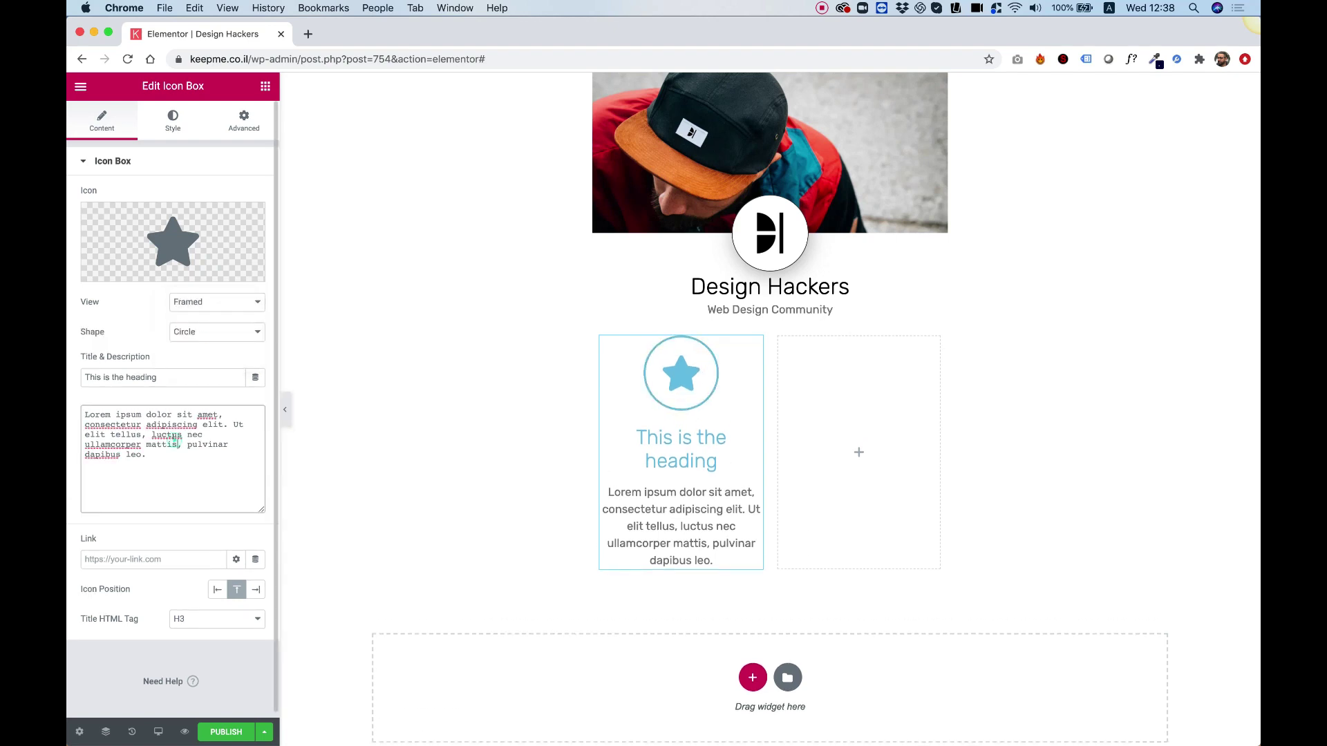
key("super+a")
key("BackSpace")
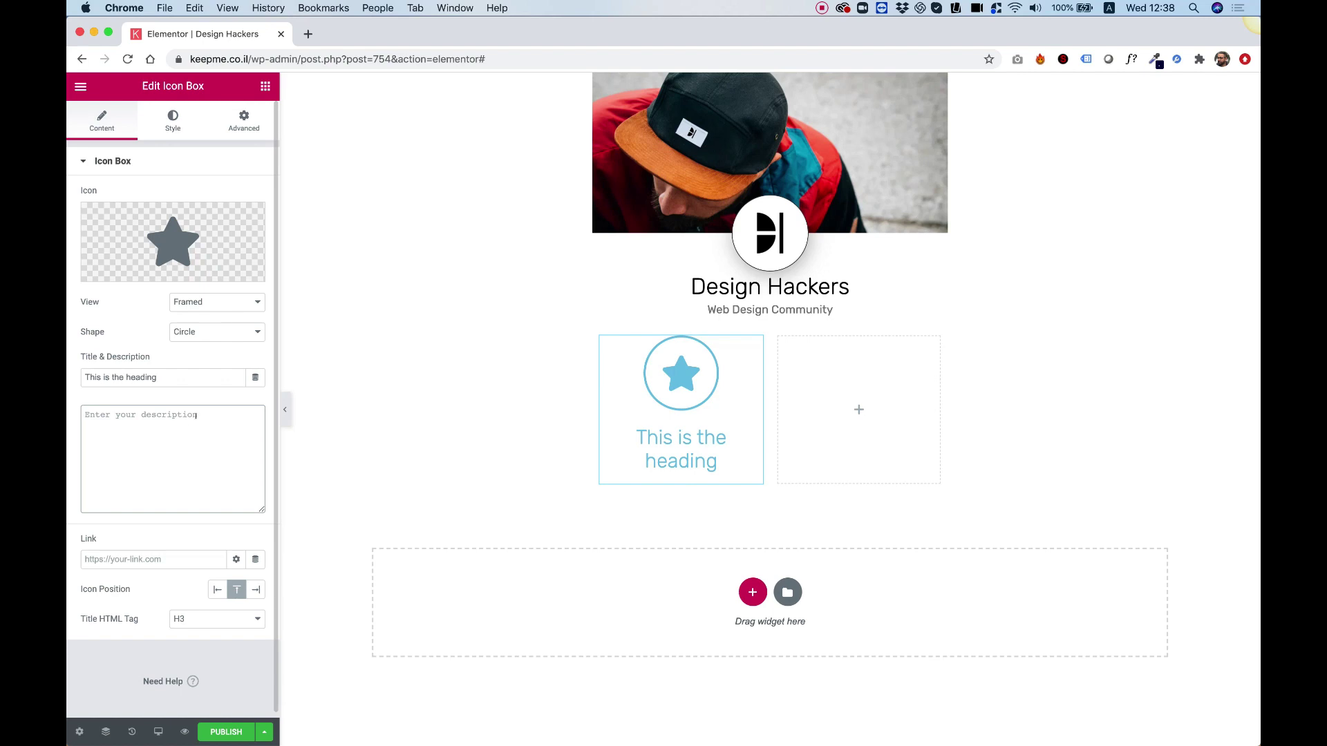
left_click(154, 377)
key("super+a")
type("Faceboo")
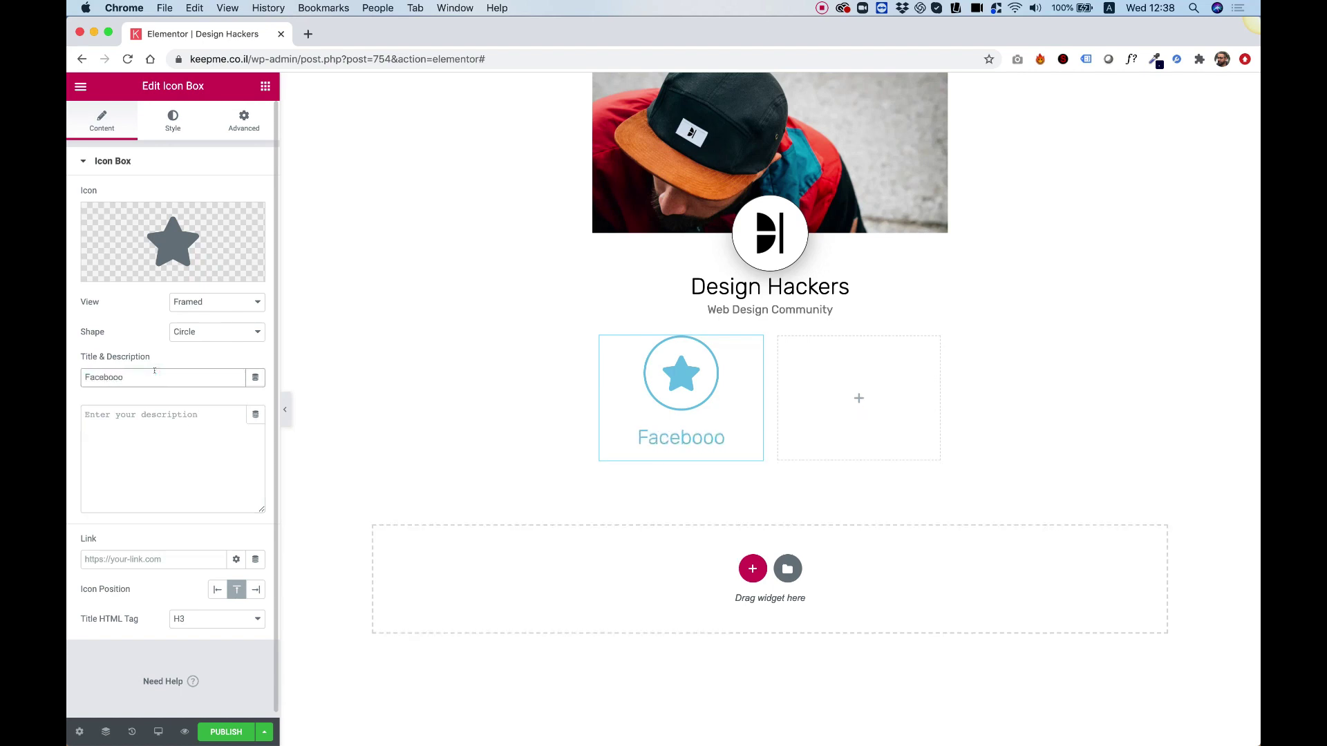
type("k")
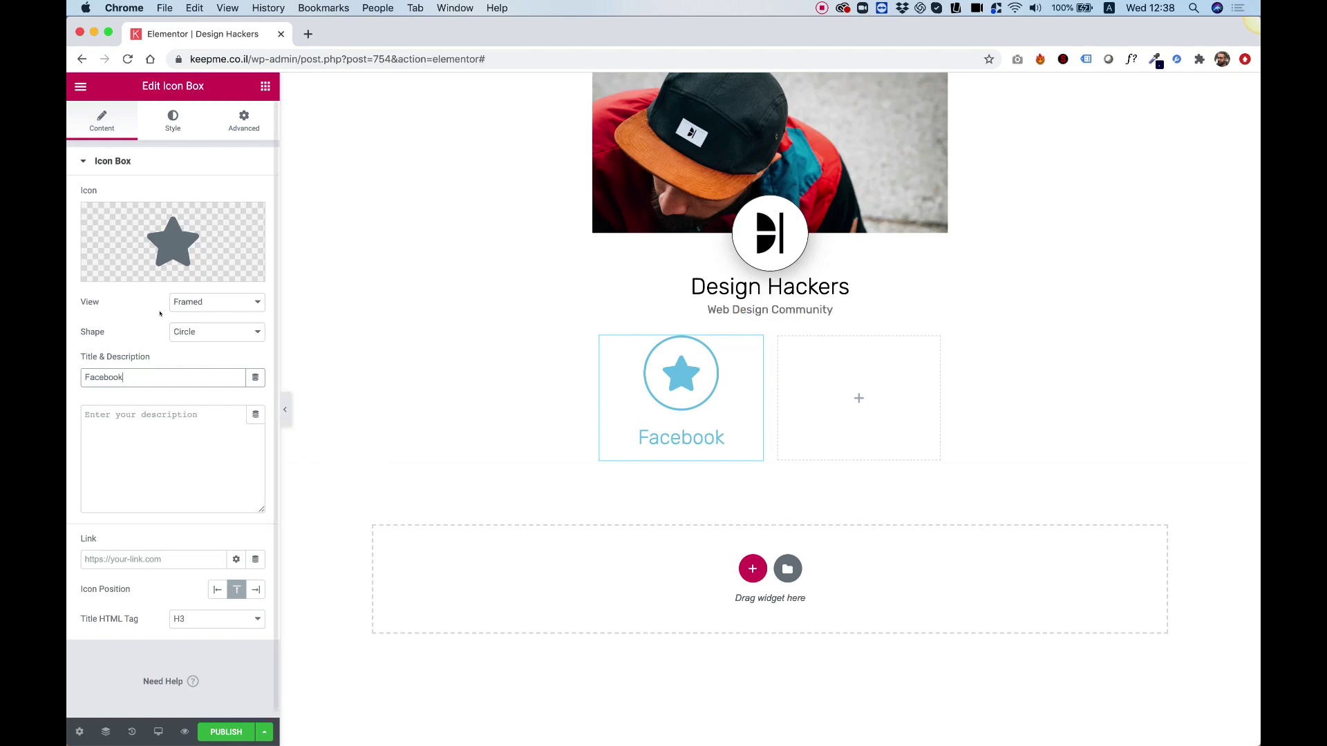
Choose the plain 'f' Facebook icon from the icon library search for 'face'.
left_click(165, 233)
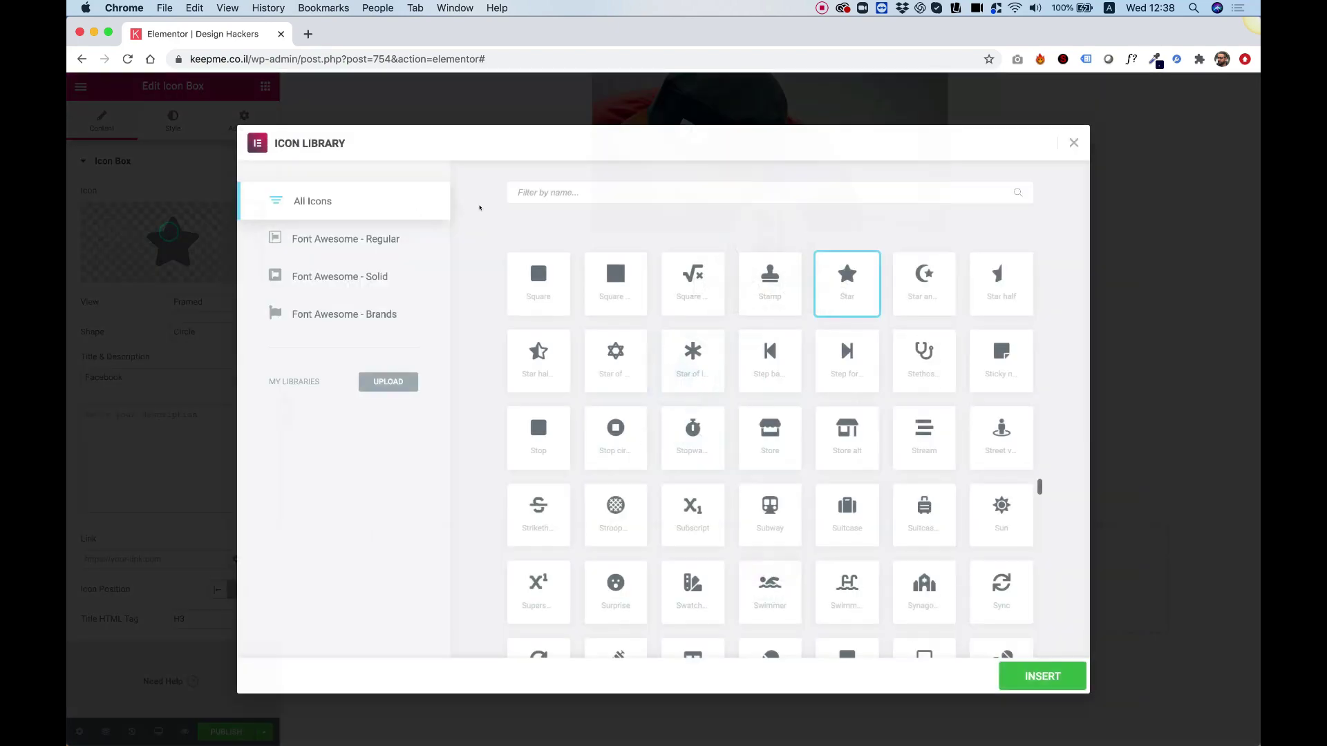
left_click(550, 194)
type("face")
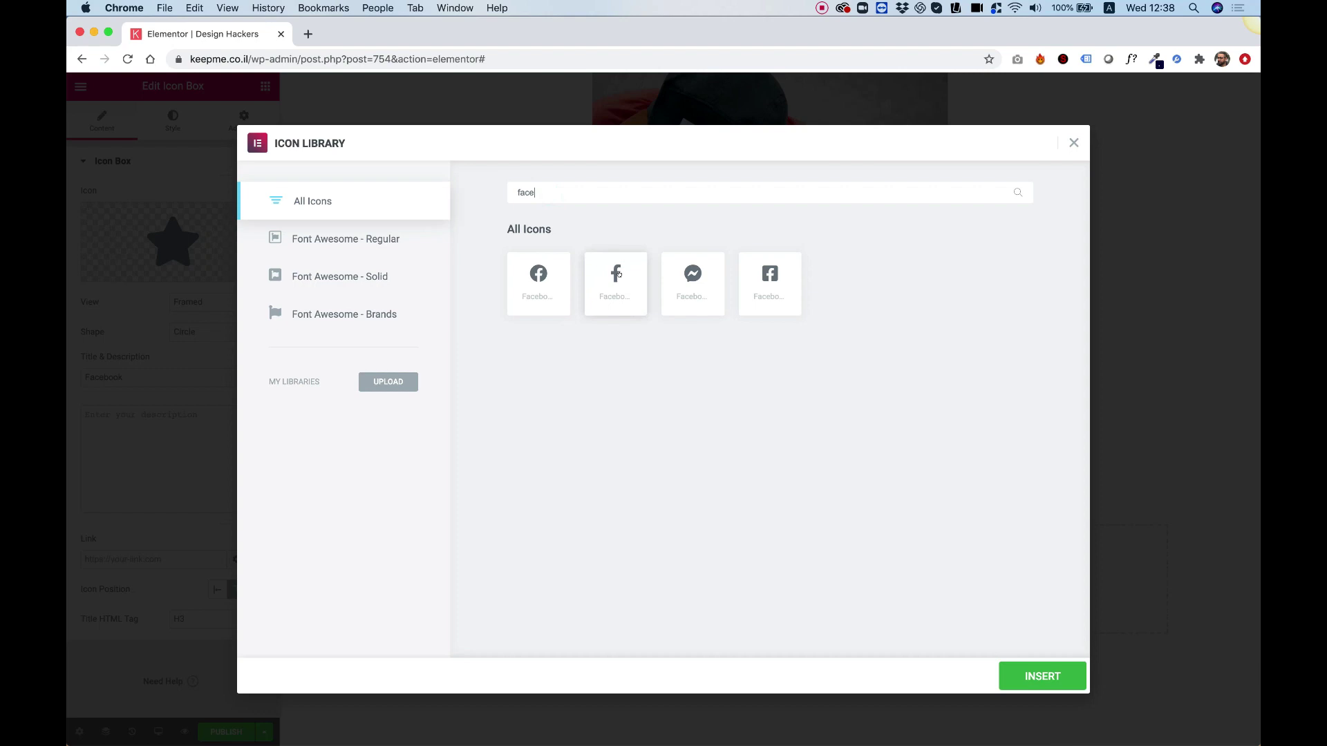
left_click(615, 280)
Insert the Facebook icon, cut icon spacing from 15 to 7 and set icon size to 35.
left_click(1030, 674)
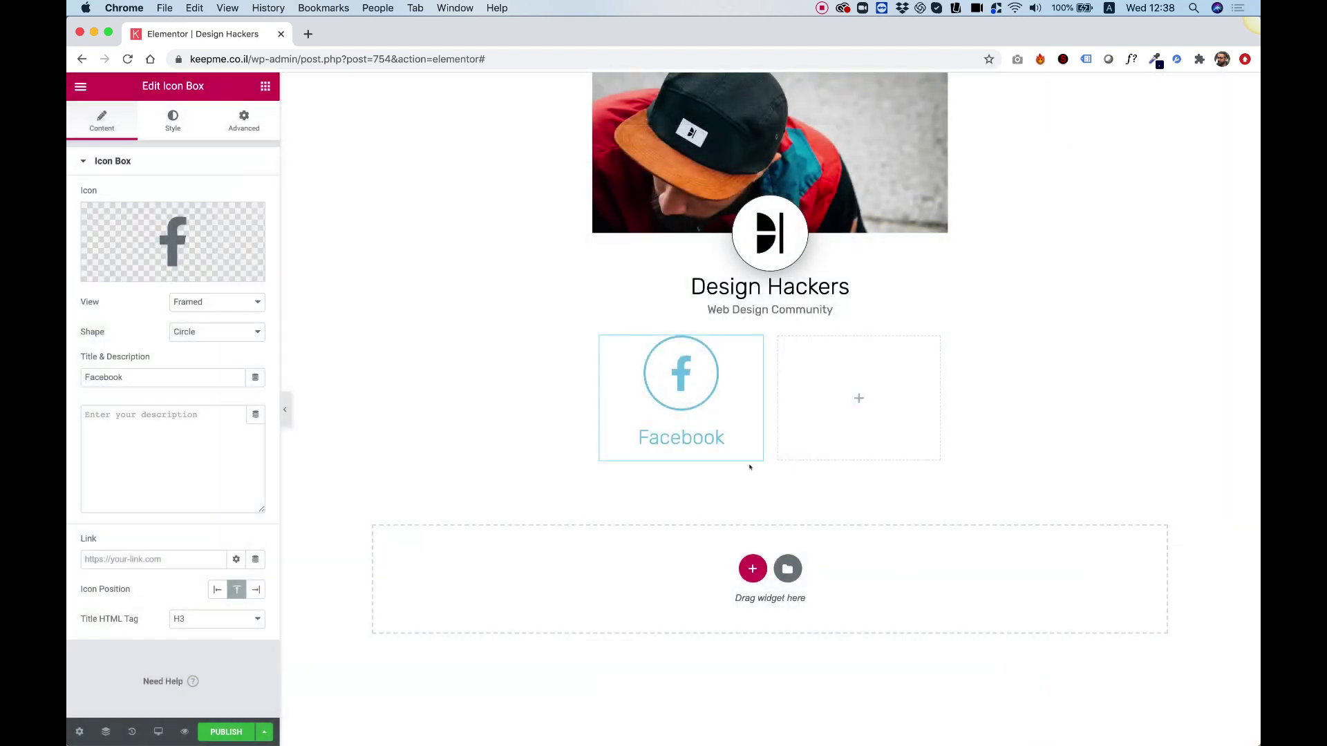
left_click(159, 122)
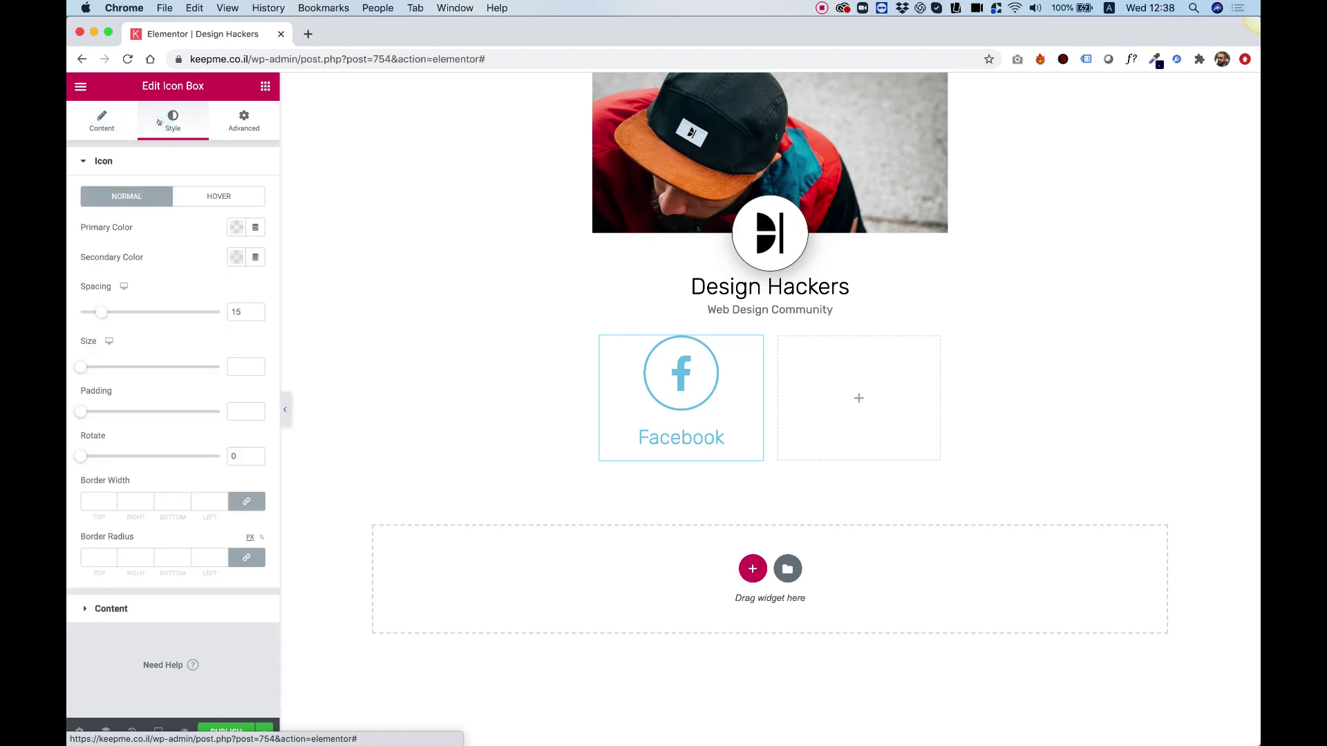
left_click_drag(102, 312, 75, 309)
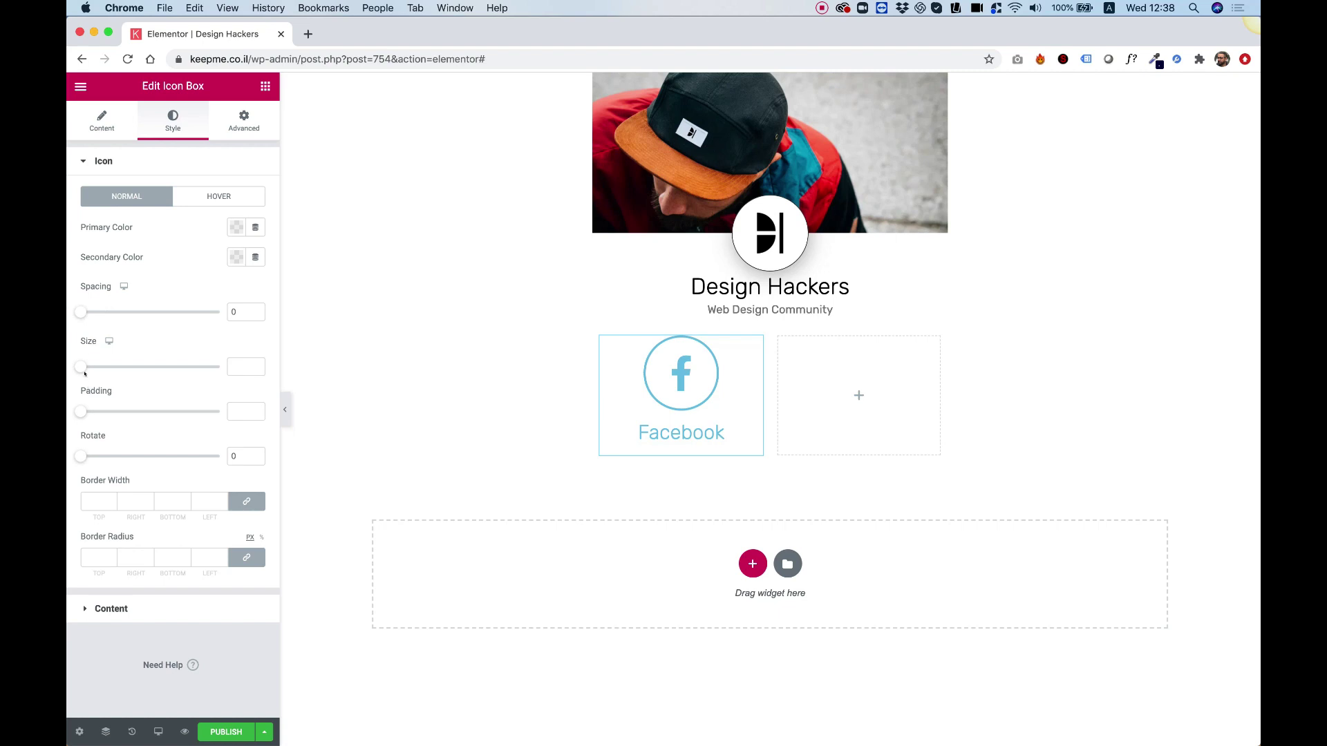
left_click_drag(78, 366, 90, 366)
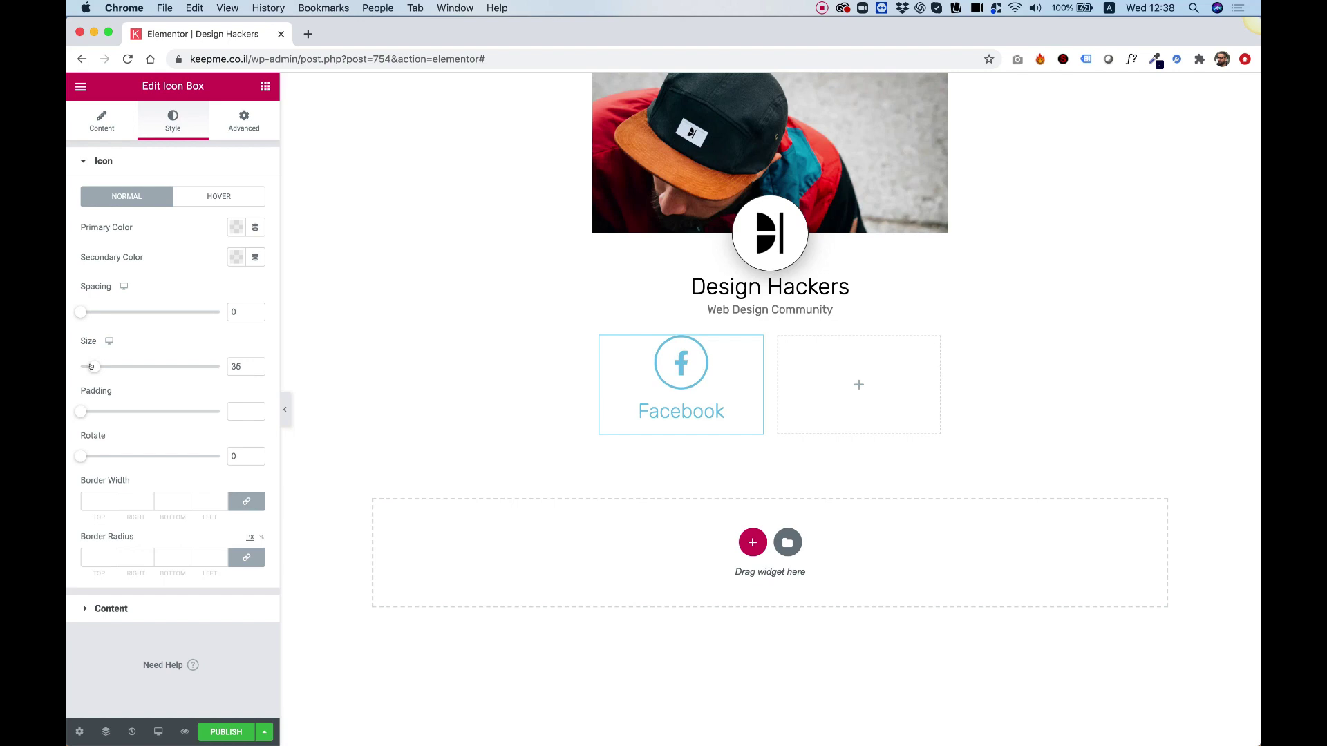
left_click(237, 368)
key("Up")
Set the Facebook title's typography size to 18.
left_click(111, 610)
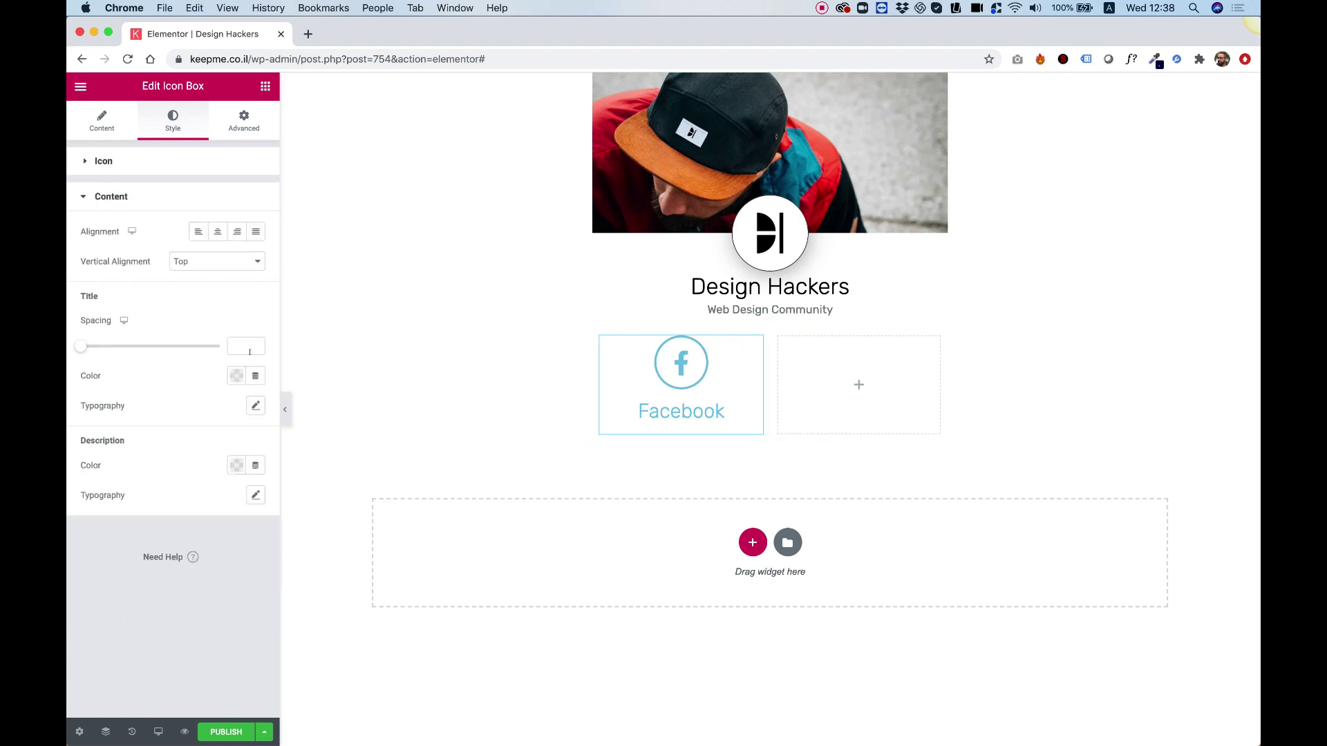
left_click(256, 404)
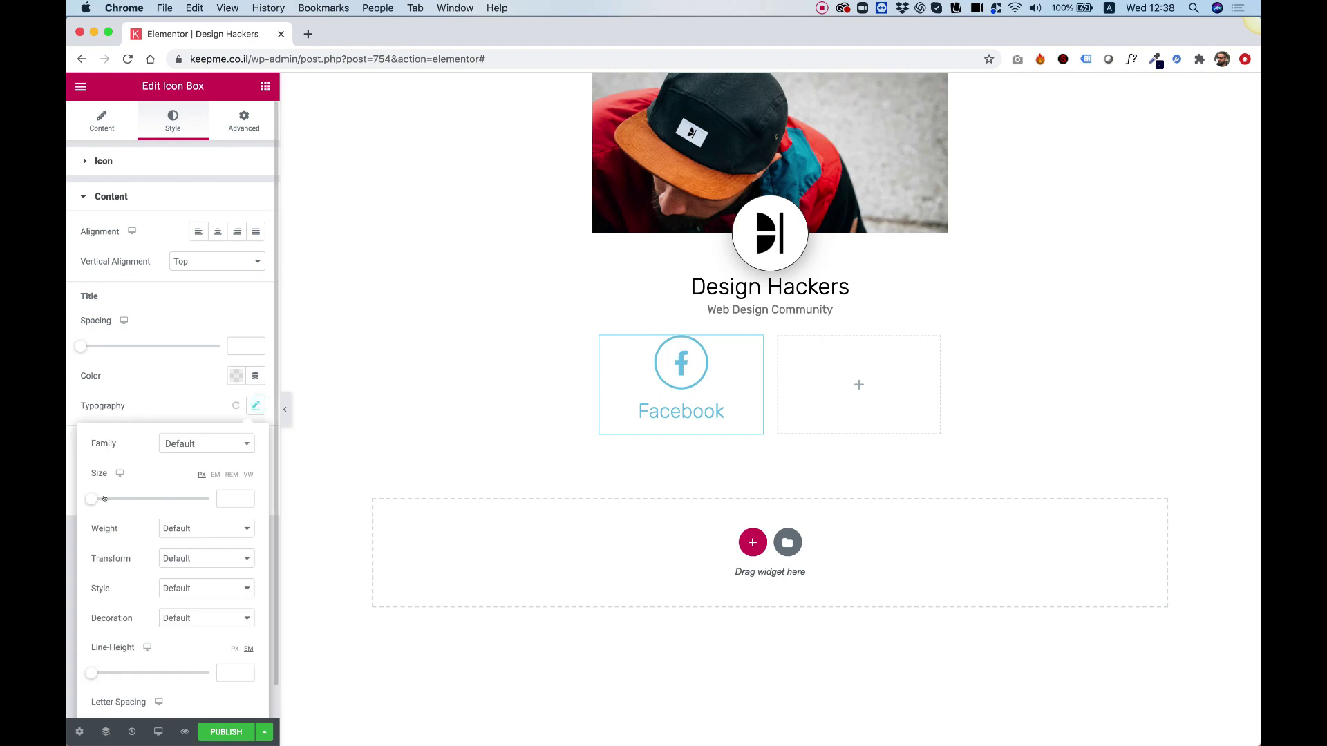
left_click_drag(88, 498, 97, 500)
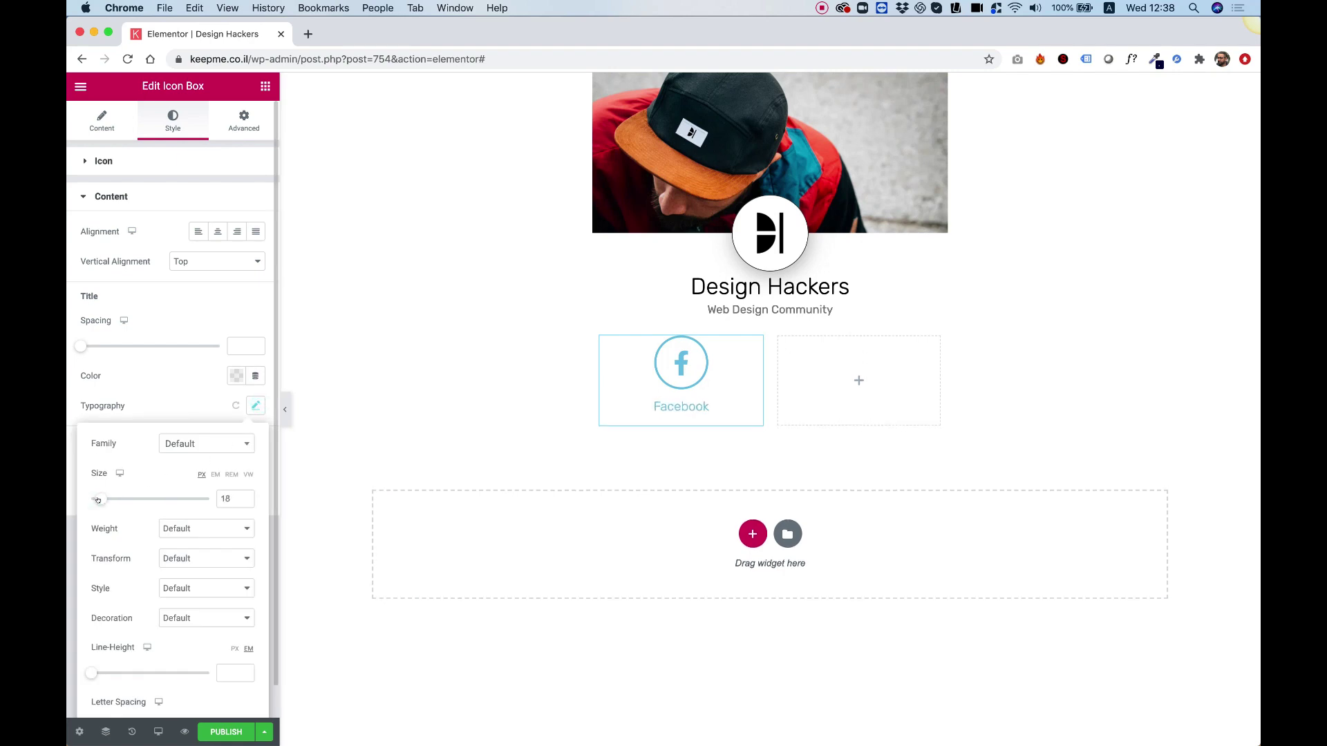
Make both the Facebook icon's primary color and its title color black.
left_click(123, 163)
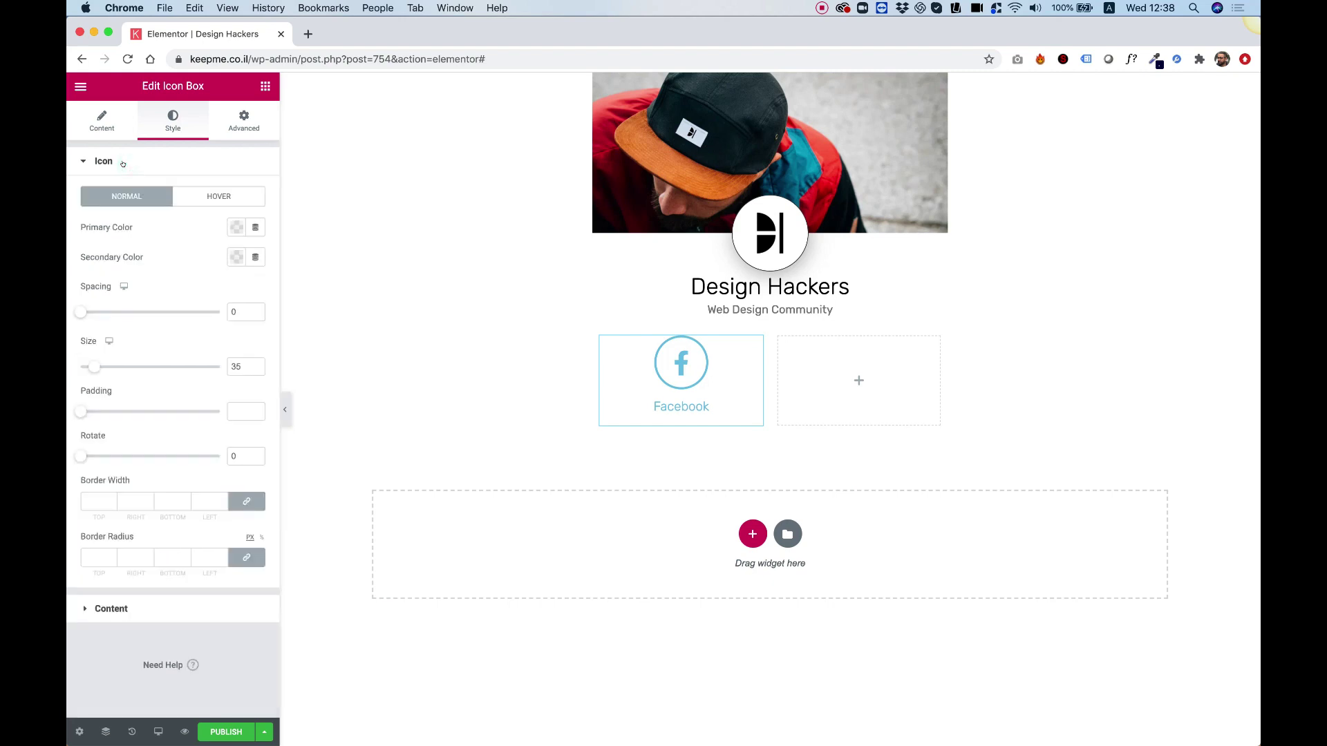
left_click(235, 226)
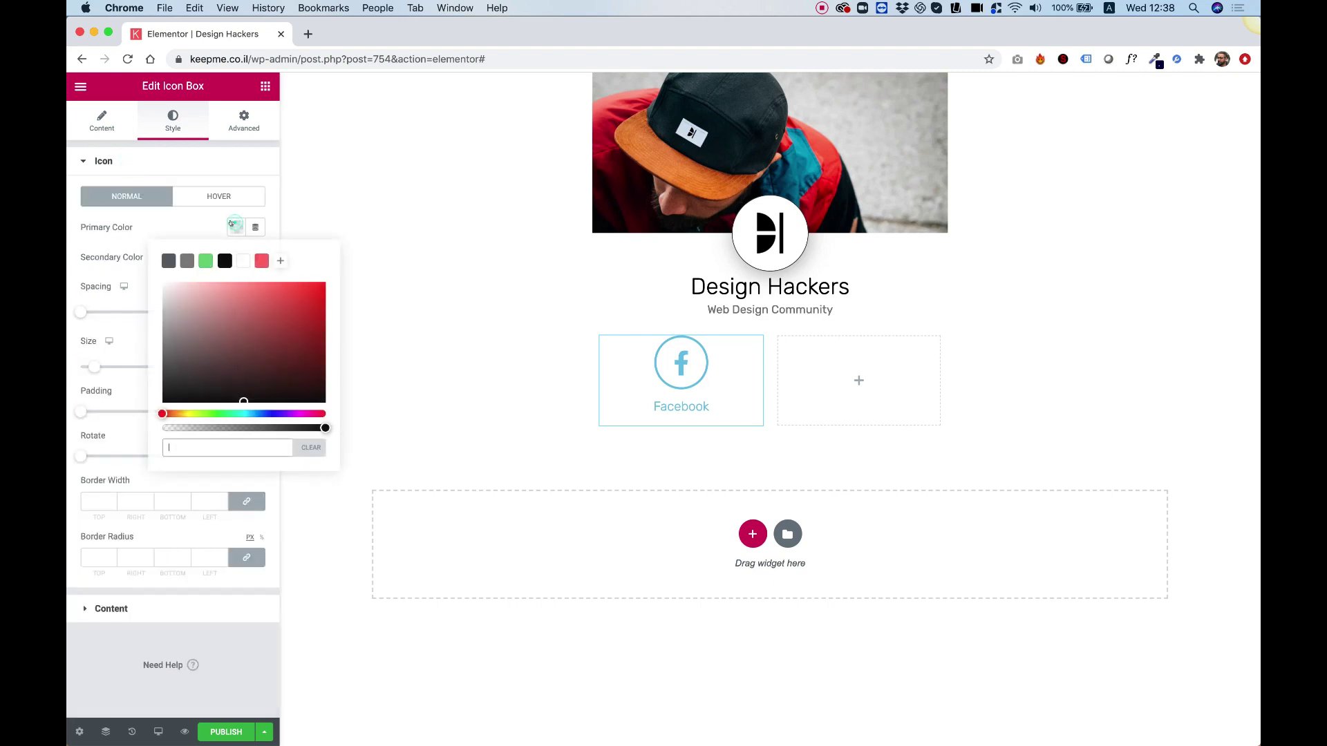
left_click(225, 259)
left_click(182, 220)
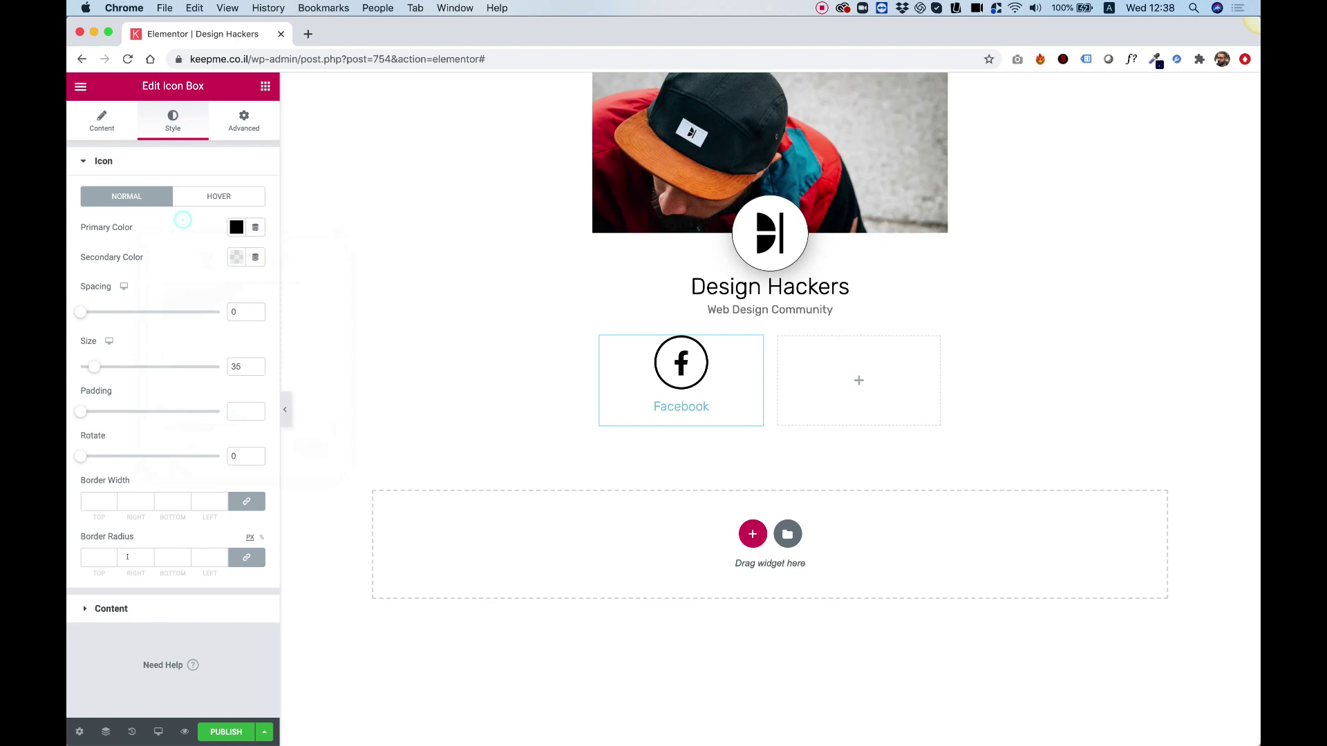
left_click(109, 610)
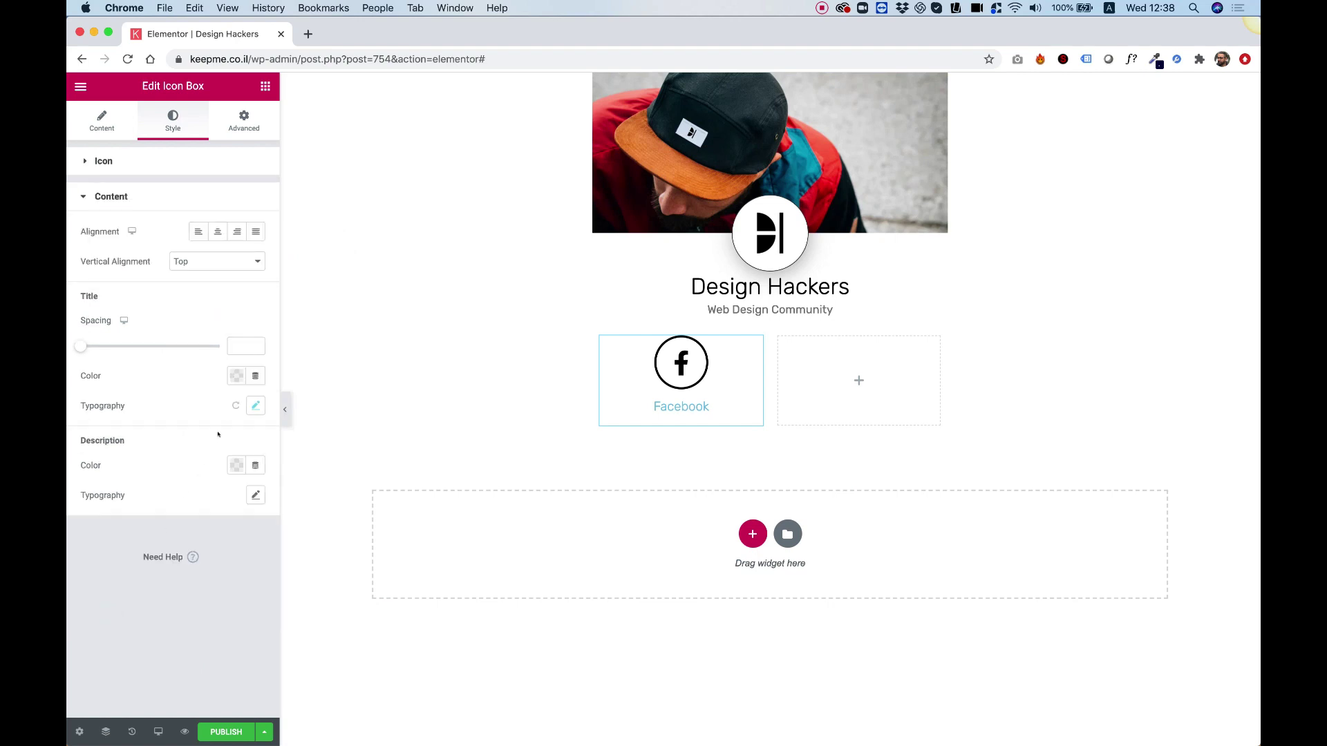
left_click(235, 376)
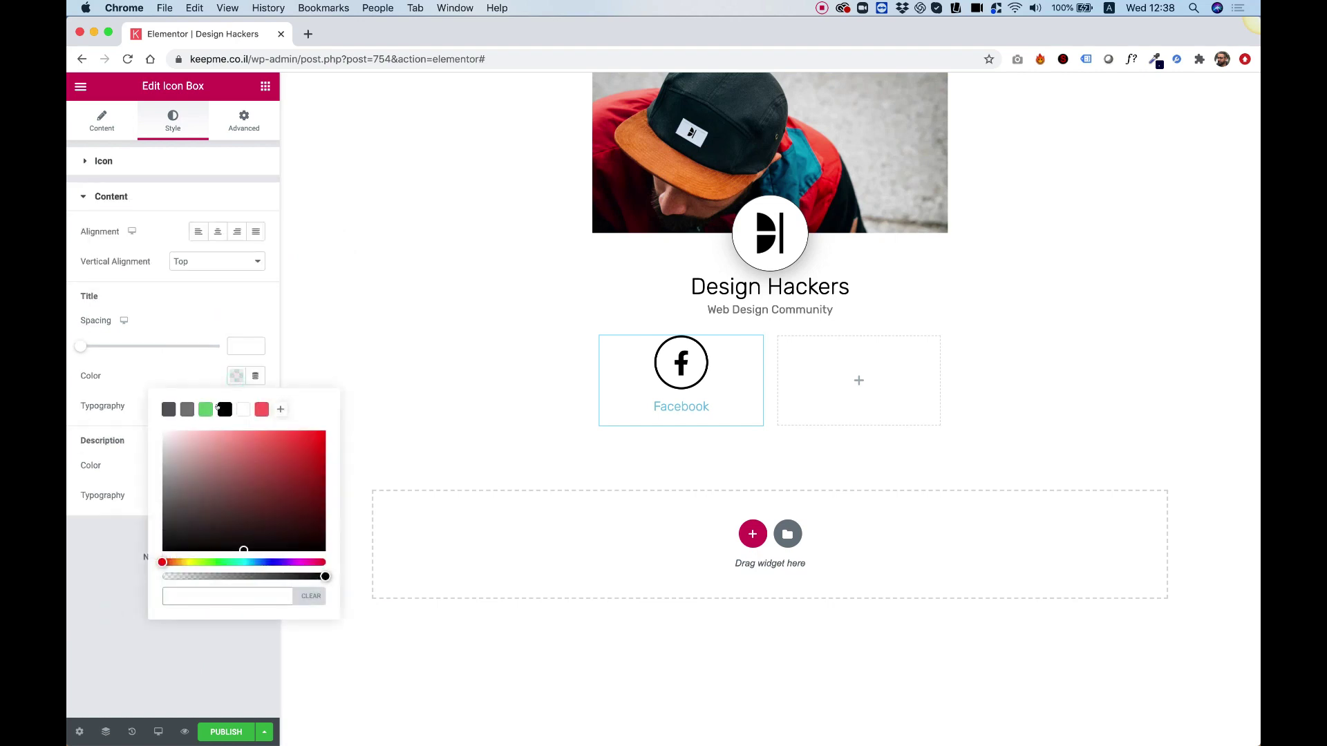
left_click(225, 409)
left_click(387, 349)
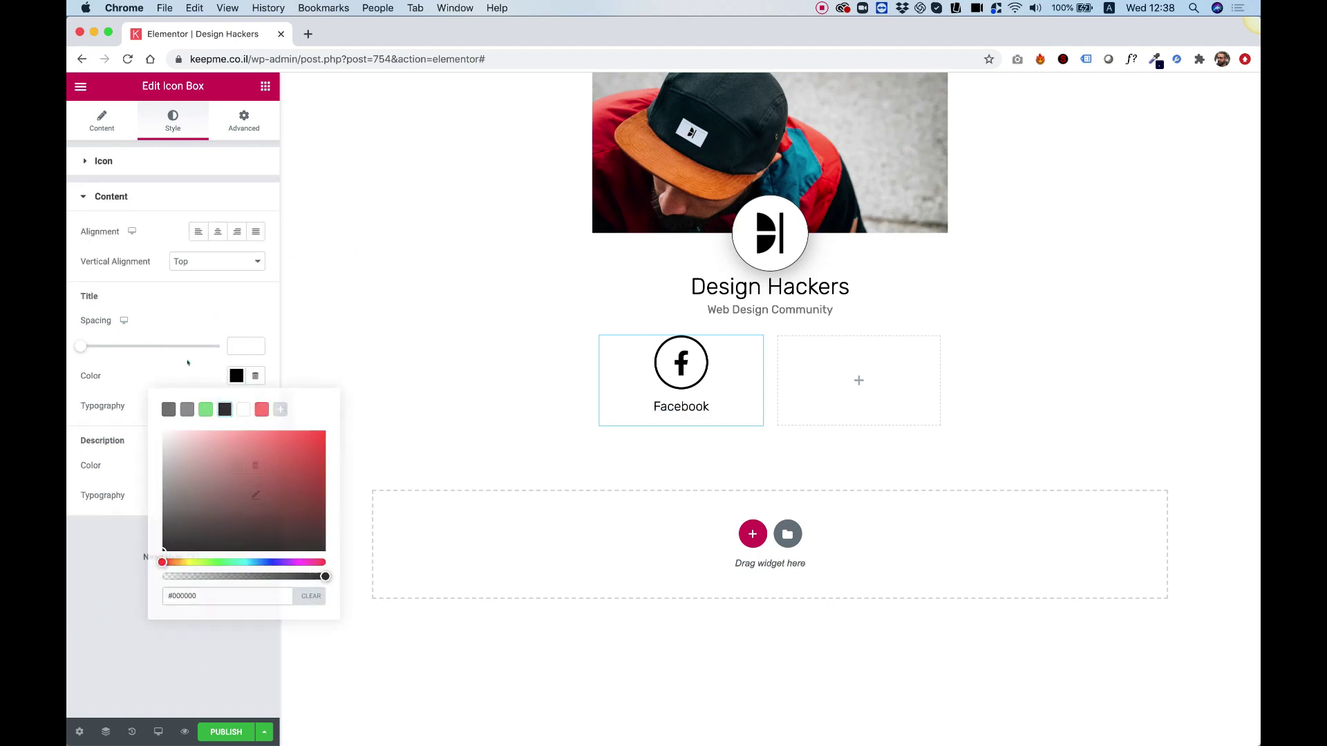
Copy the Facebook box into the empty column, then duplicate the whole icon row.
right_click(684, 367)
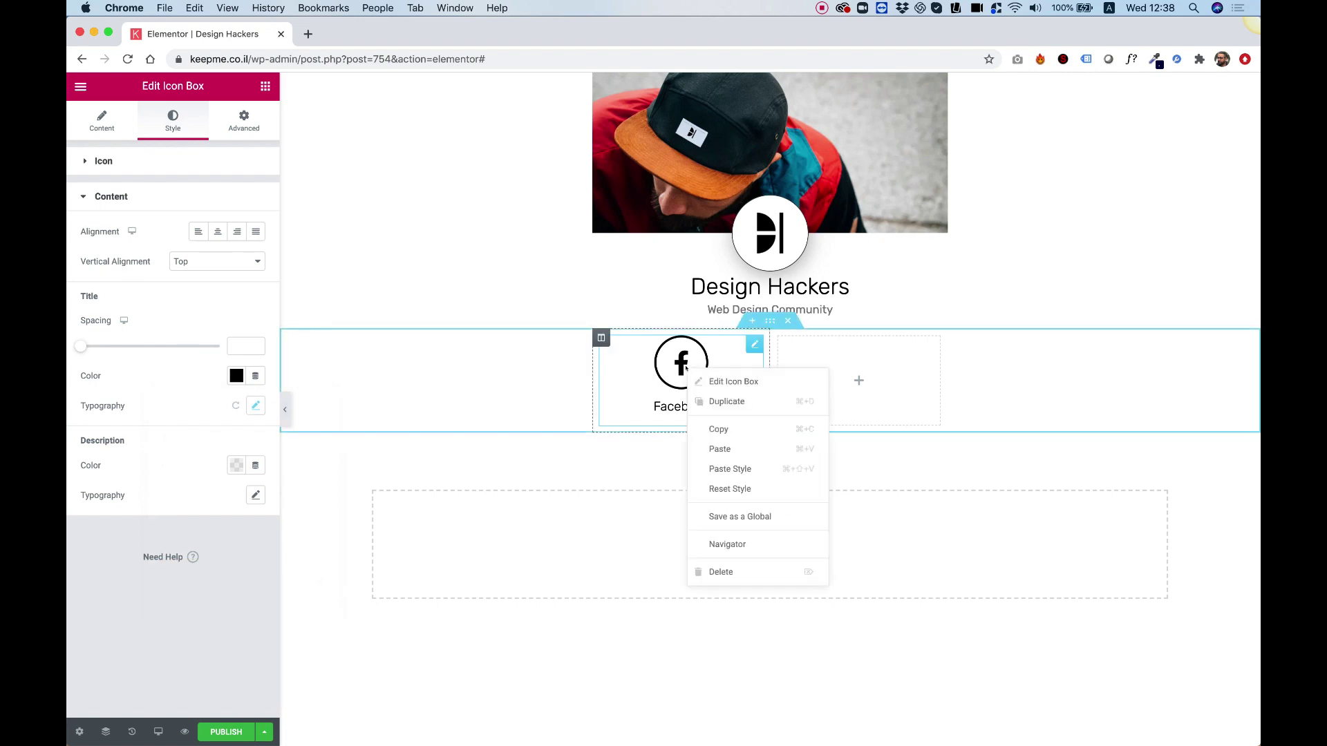
left_click(705, 429)
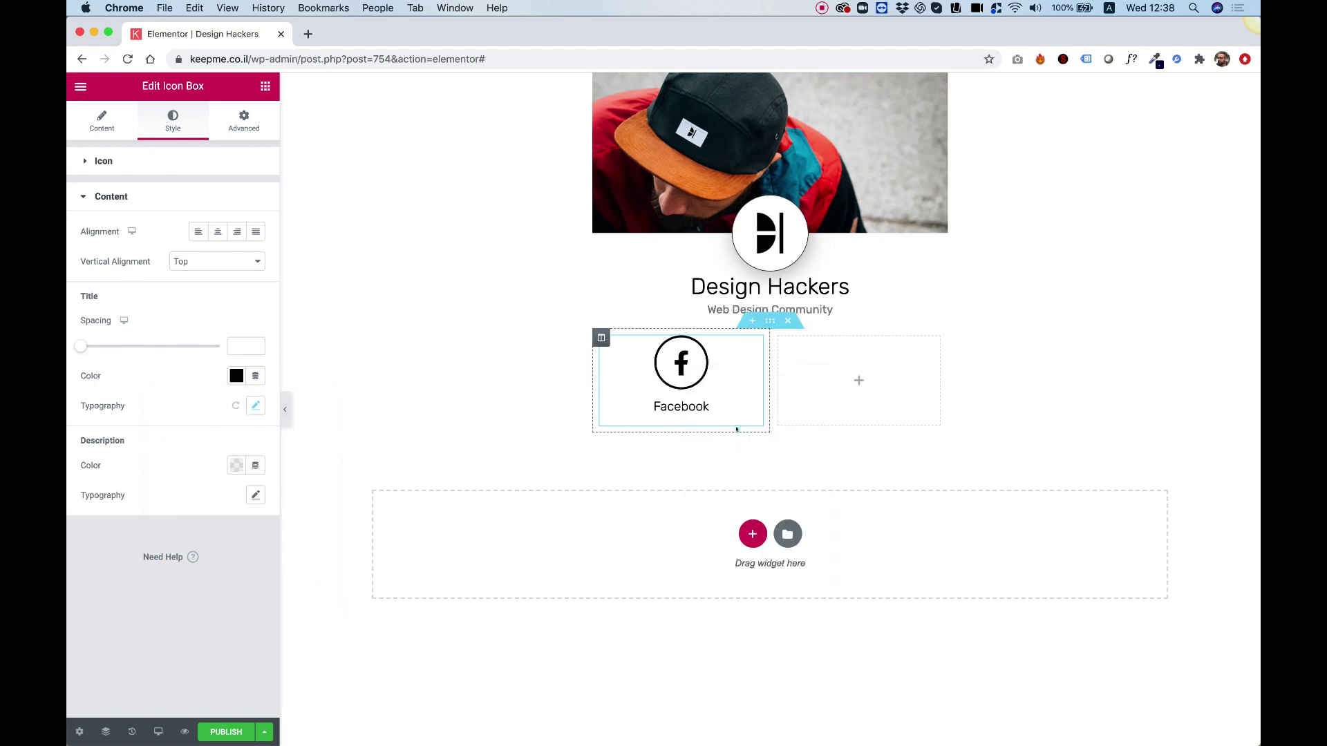
right_click(839, 373)
left_click(892, 478)
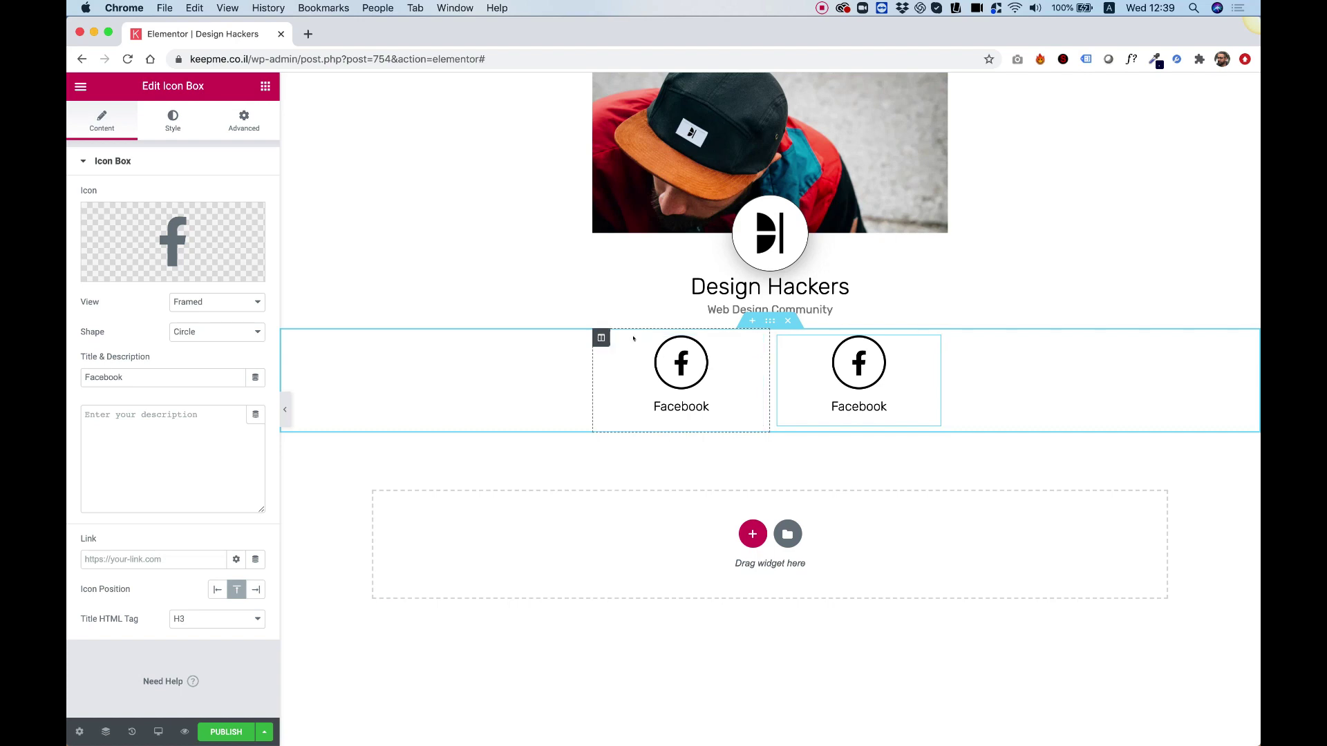
right_click(775, 322)
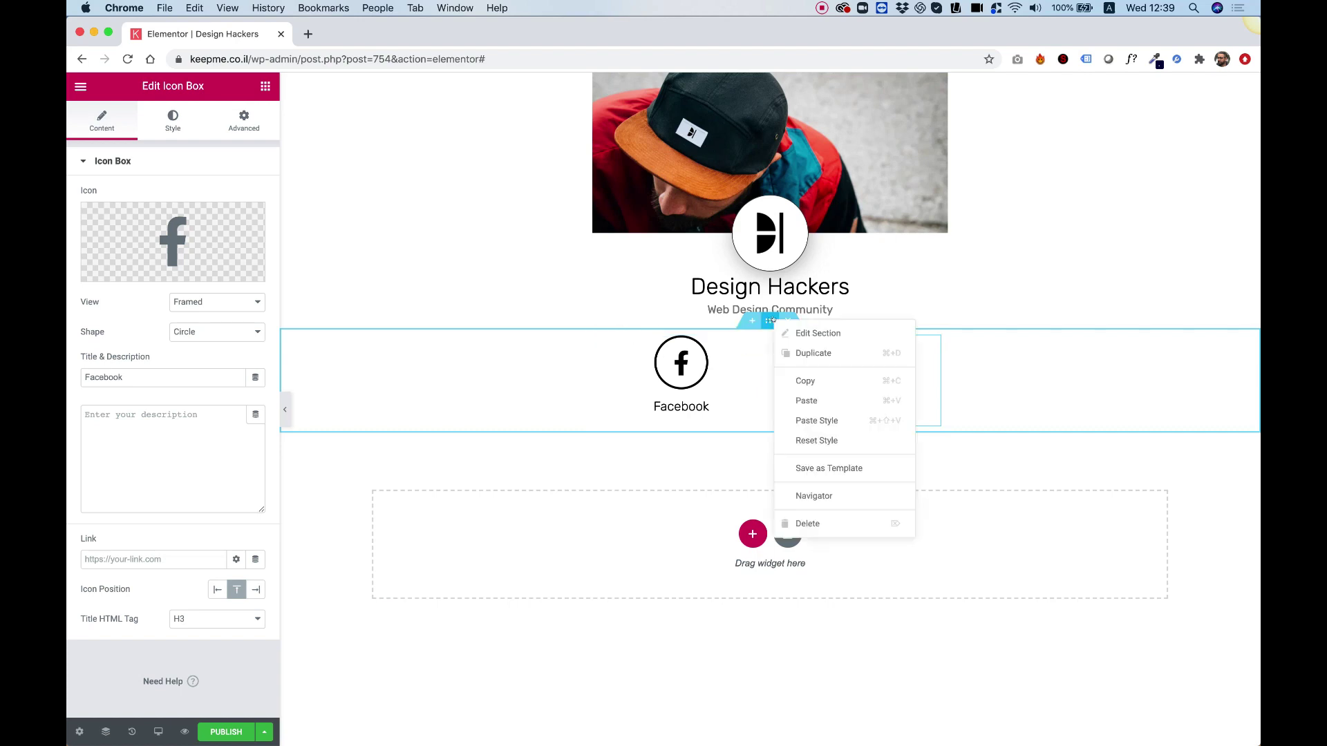
left_click(808, 353)
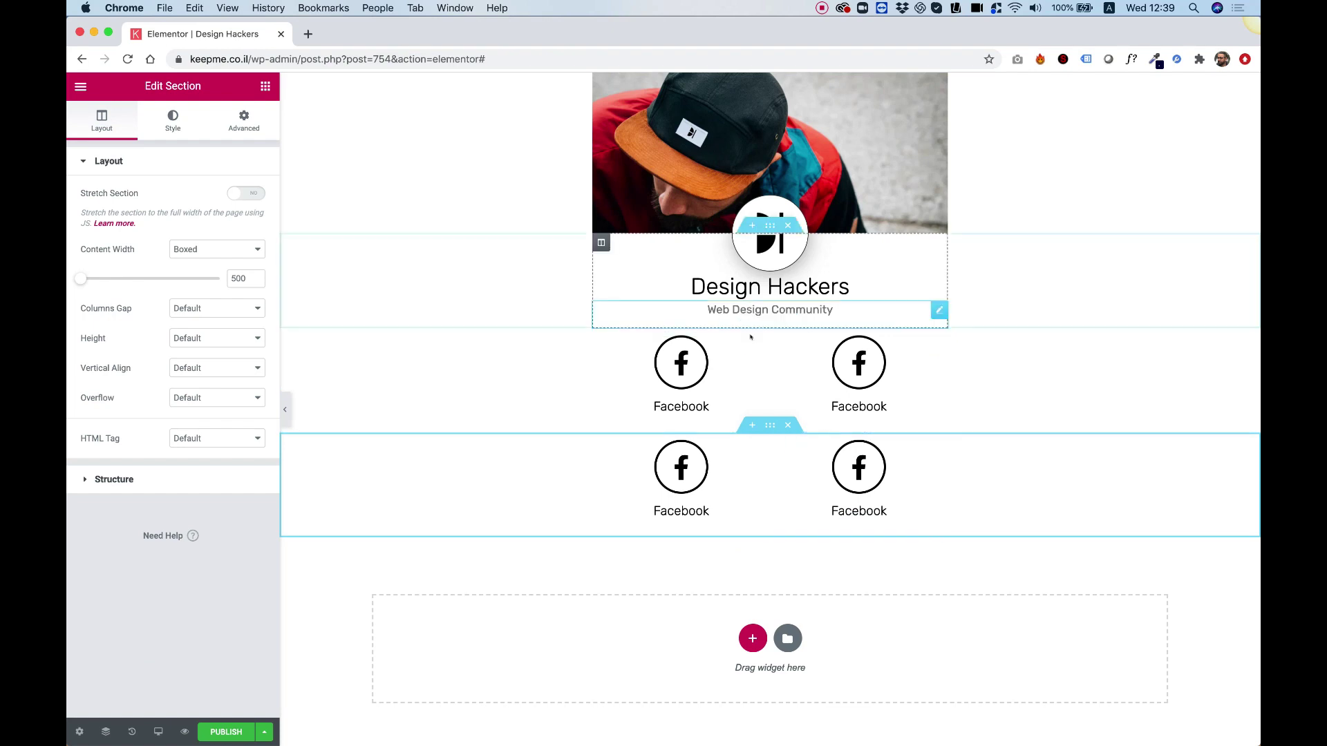
Switch the editor preview to mobile size.
left_click(157, 732)
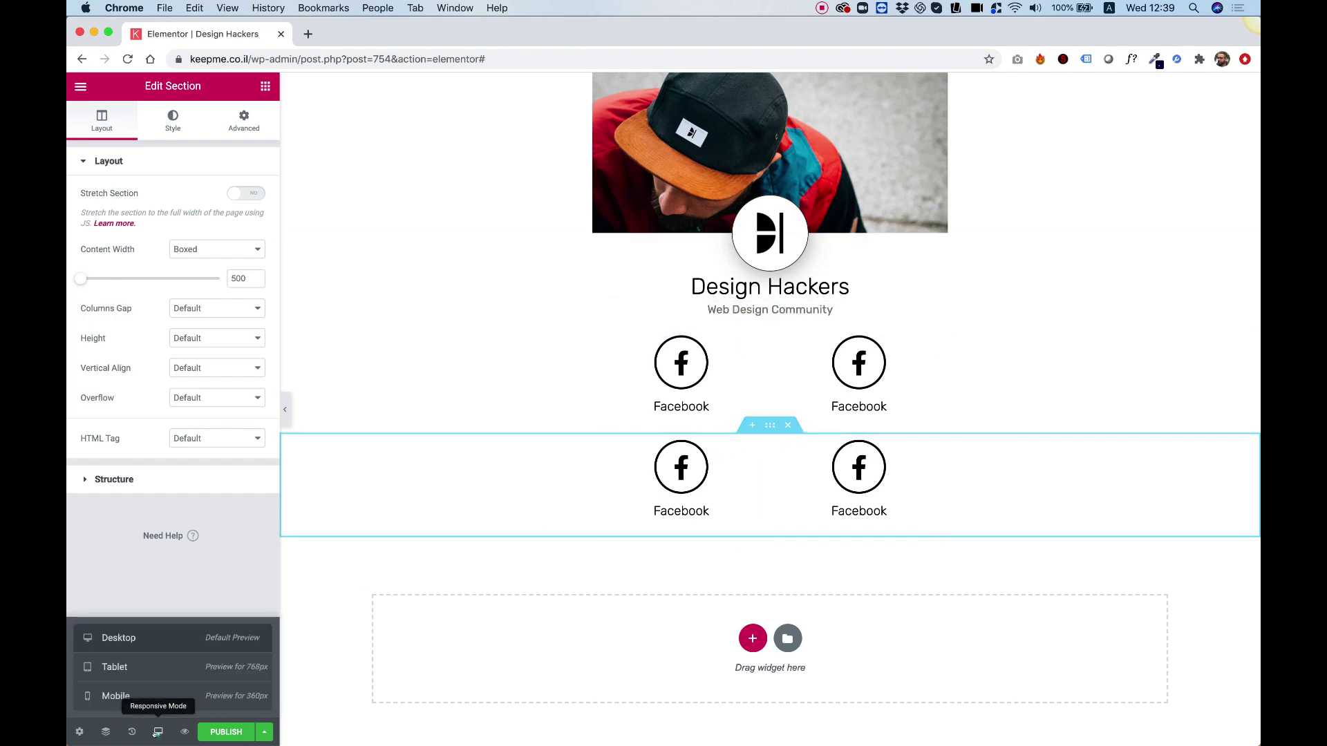
left_click(115, 696)
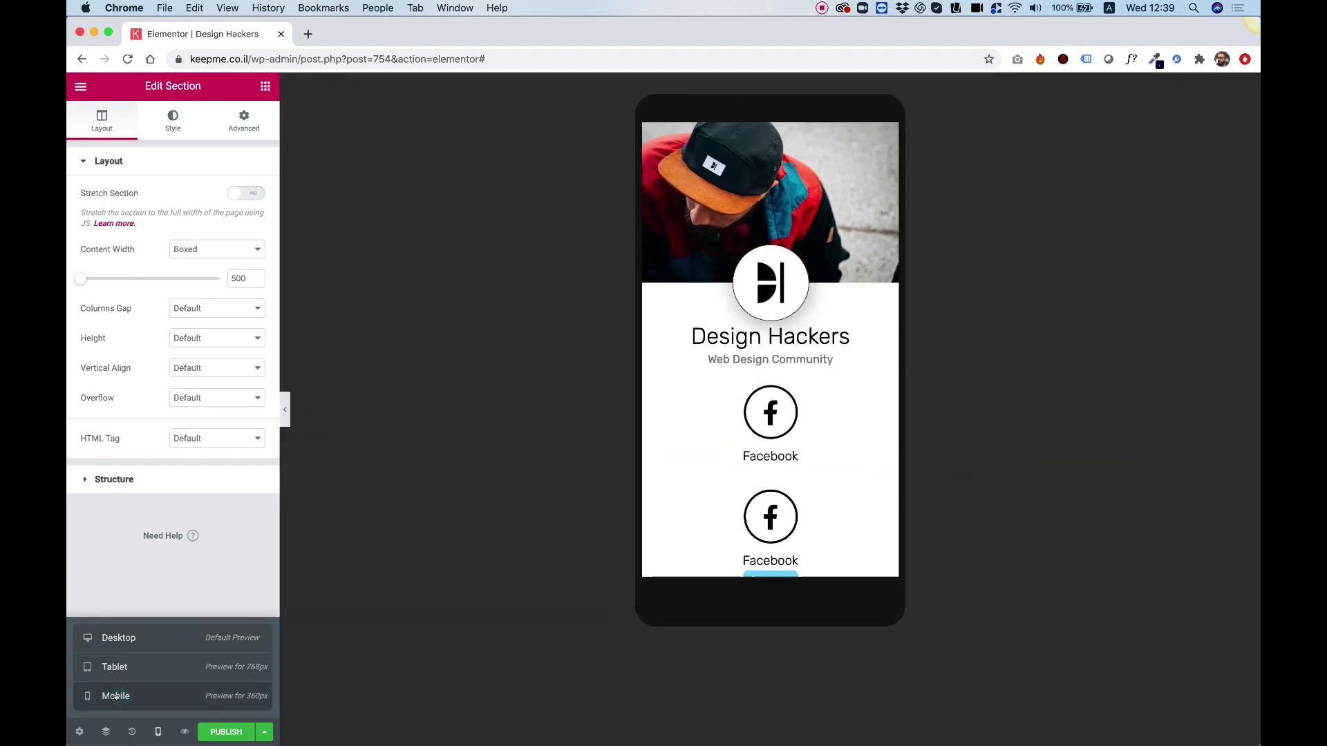
scroll(667, 511, "down", 2)
scroll(722, 414, "up", 5)
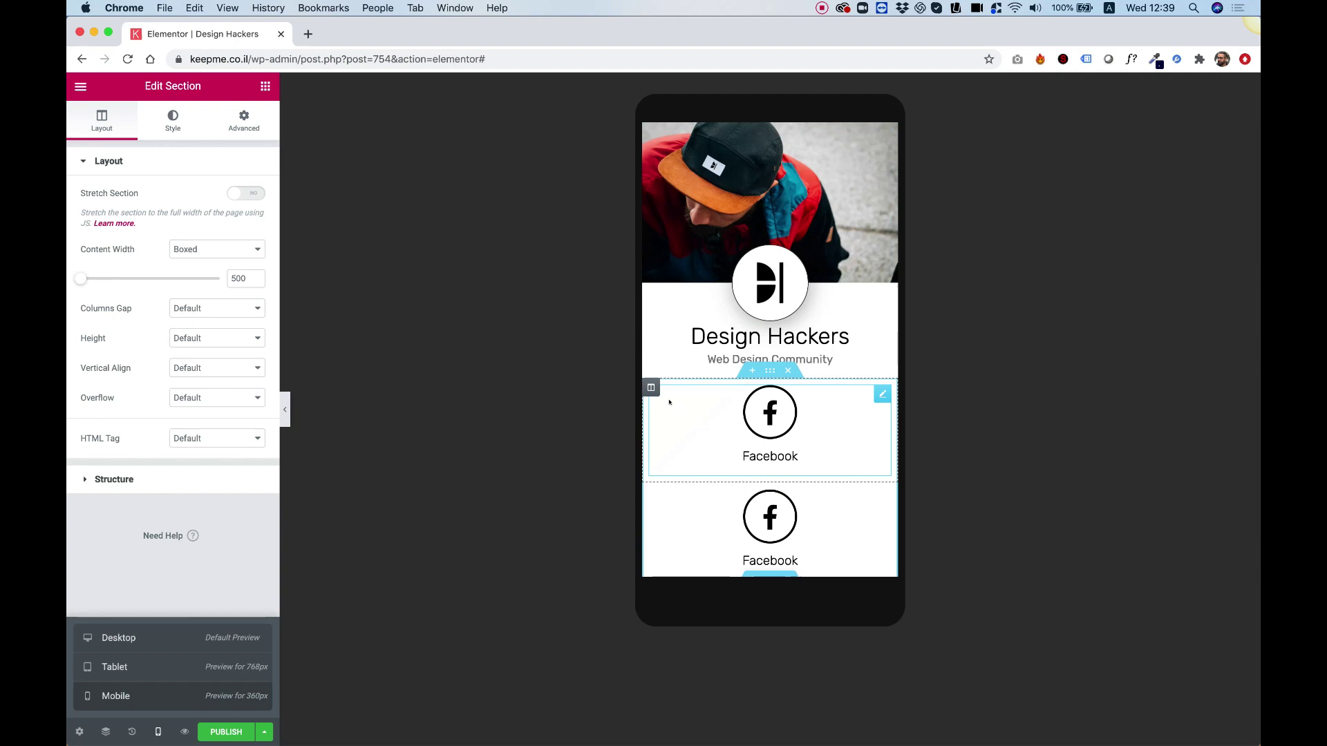
Set each Facebook column's mobile Column Width to 50% for two per row.
left_click(651, 388)
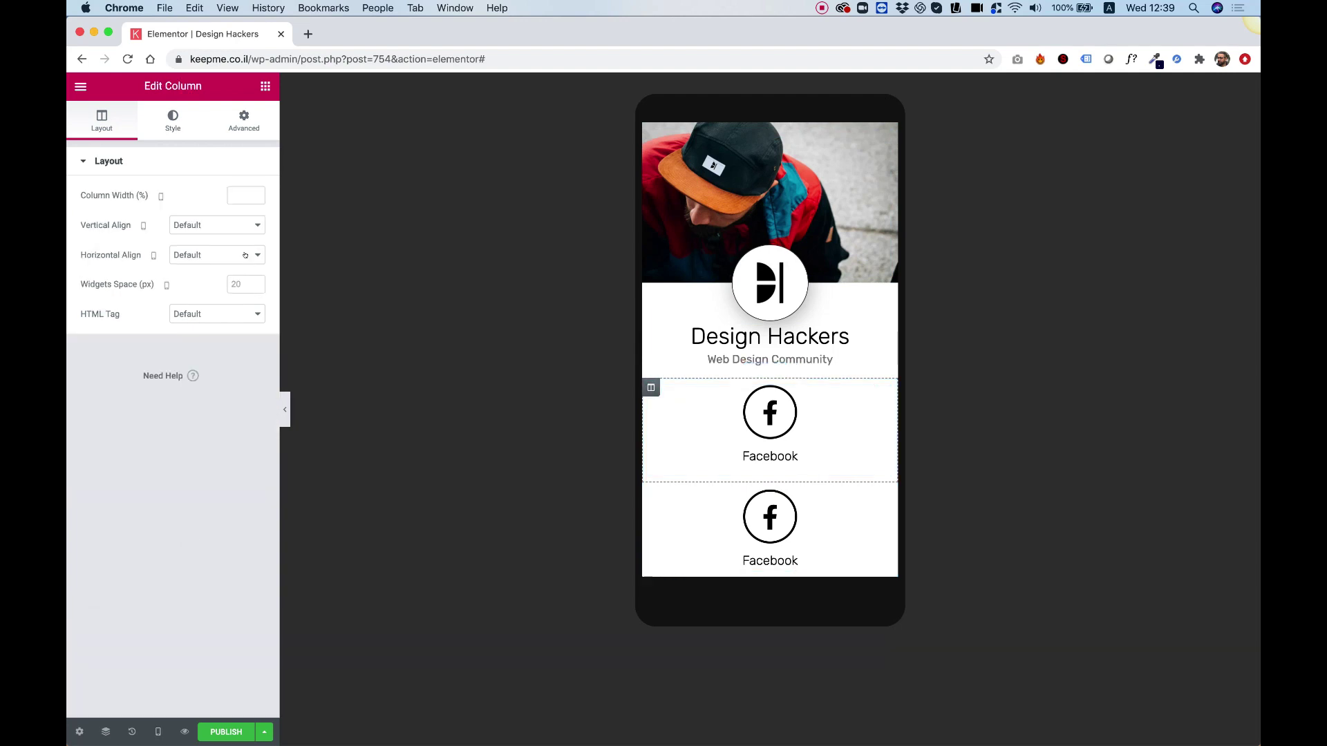
left_click(240, 195)
type("50")
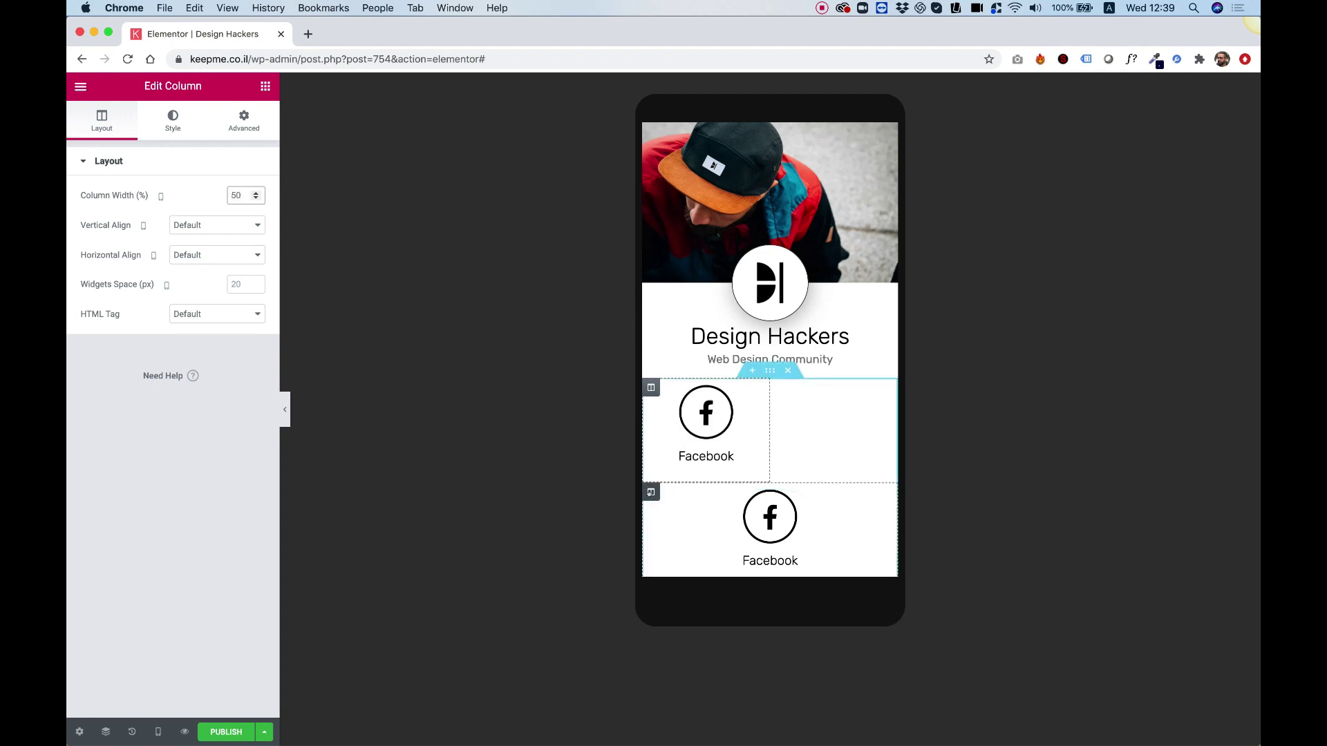
left_click(238, 196)
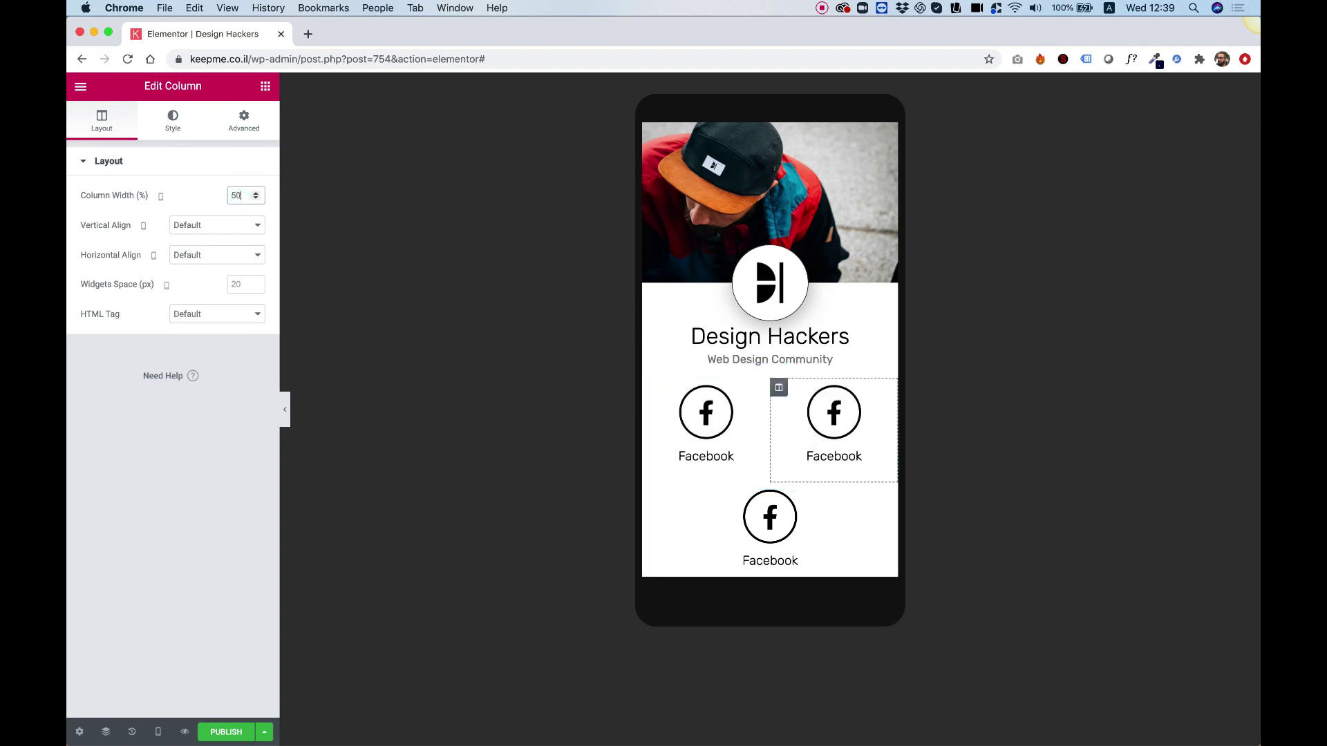
scroll(649, 422, "down", 2)
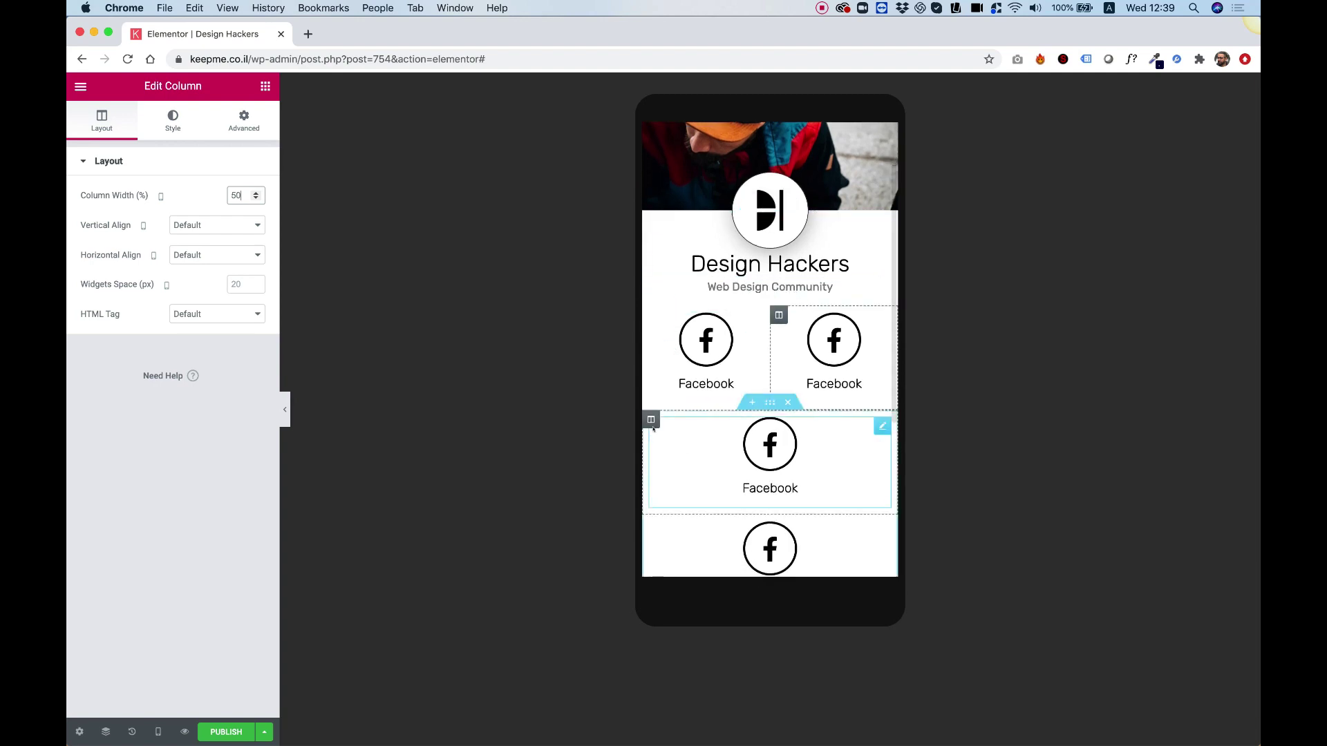
left_click(236, 196)
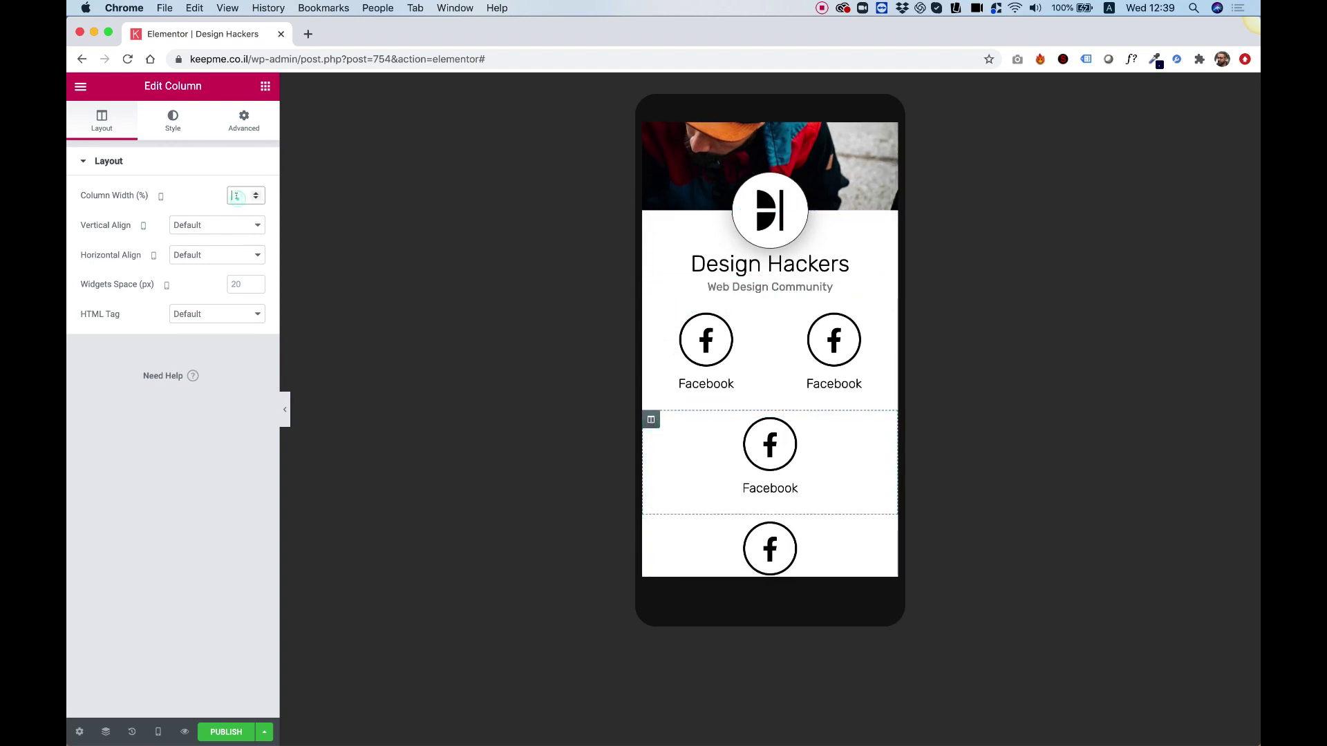
type("50")
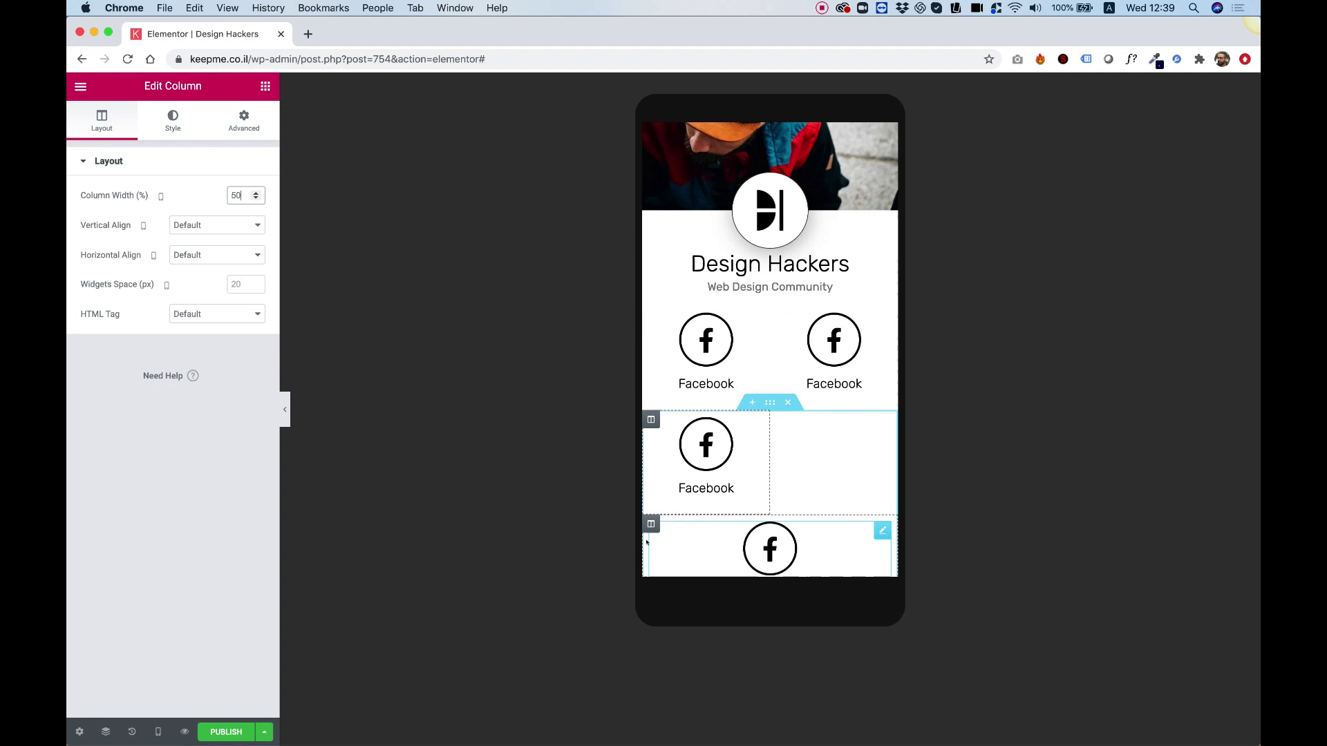
left_click(649, 524)
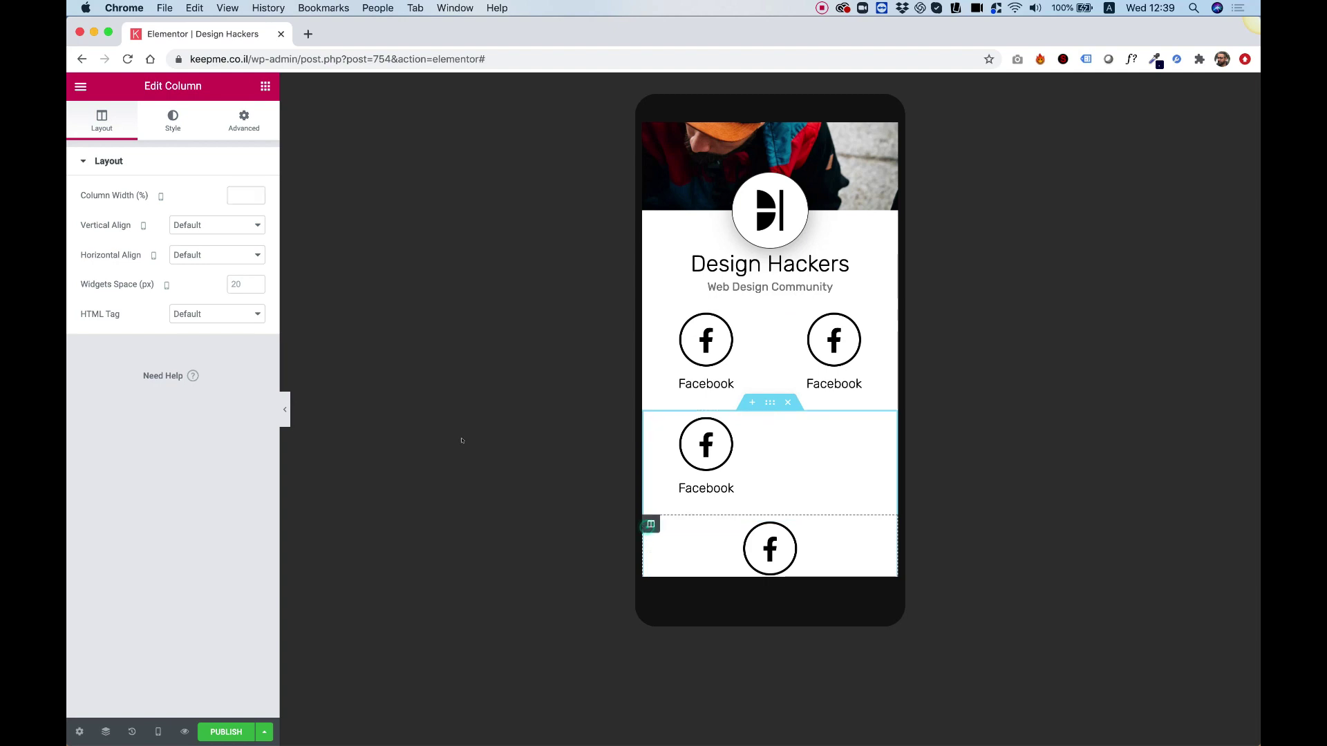
left_click(235, 198)
type("50")
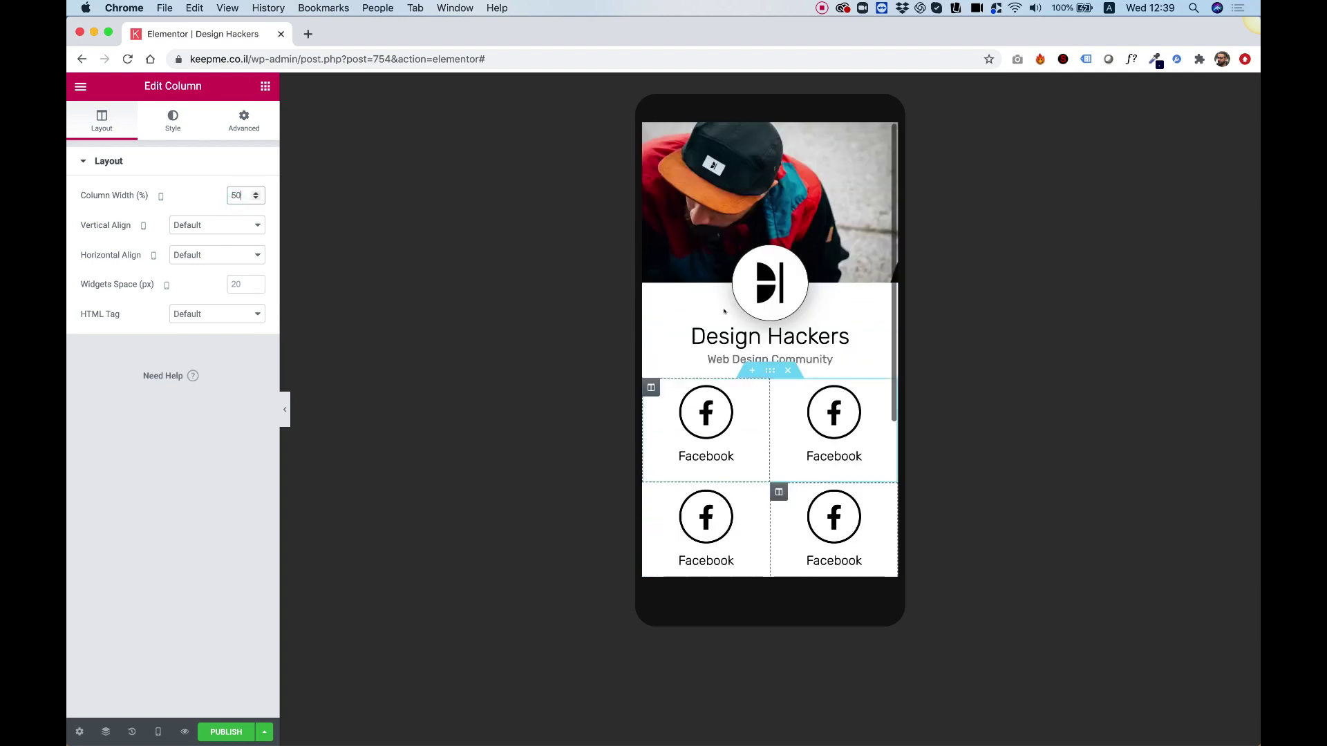
scroll(691, 242, "up", 2)
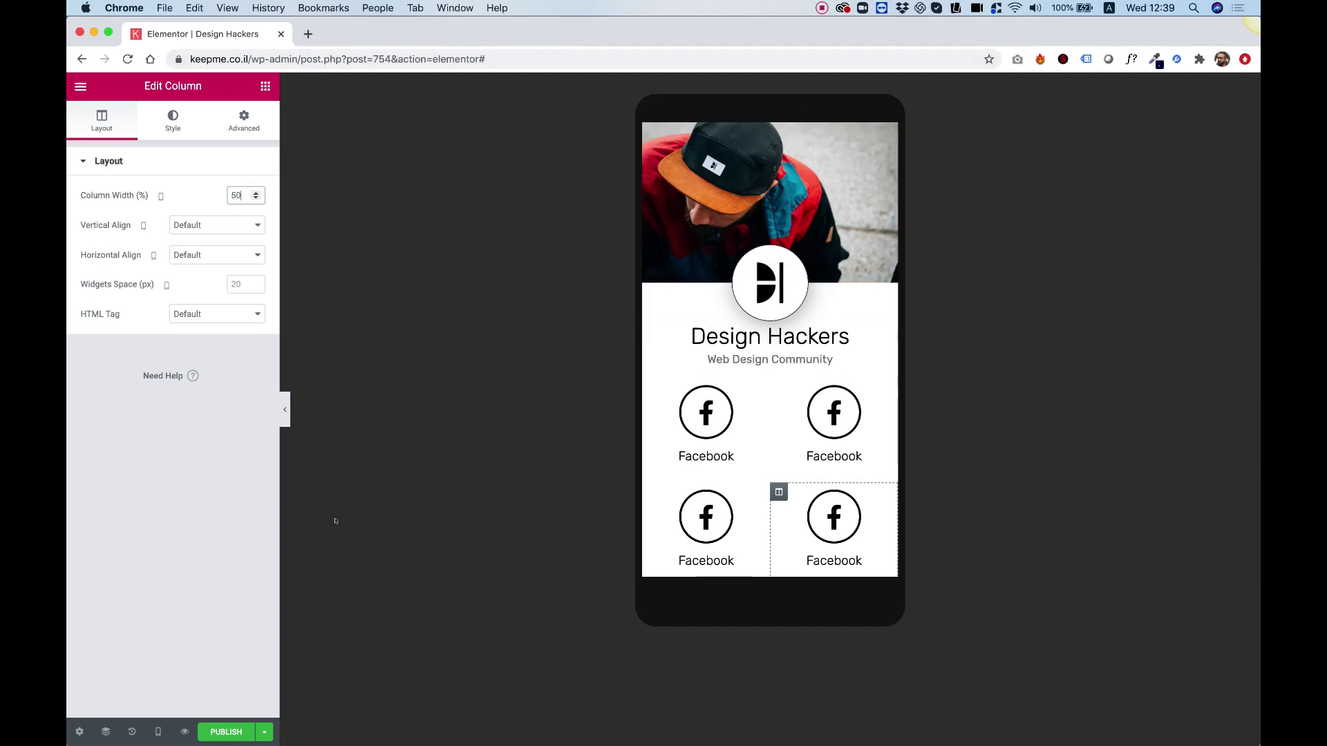
left_click(157, 732)
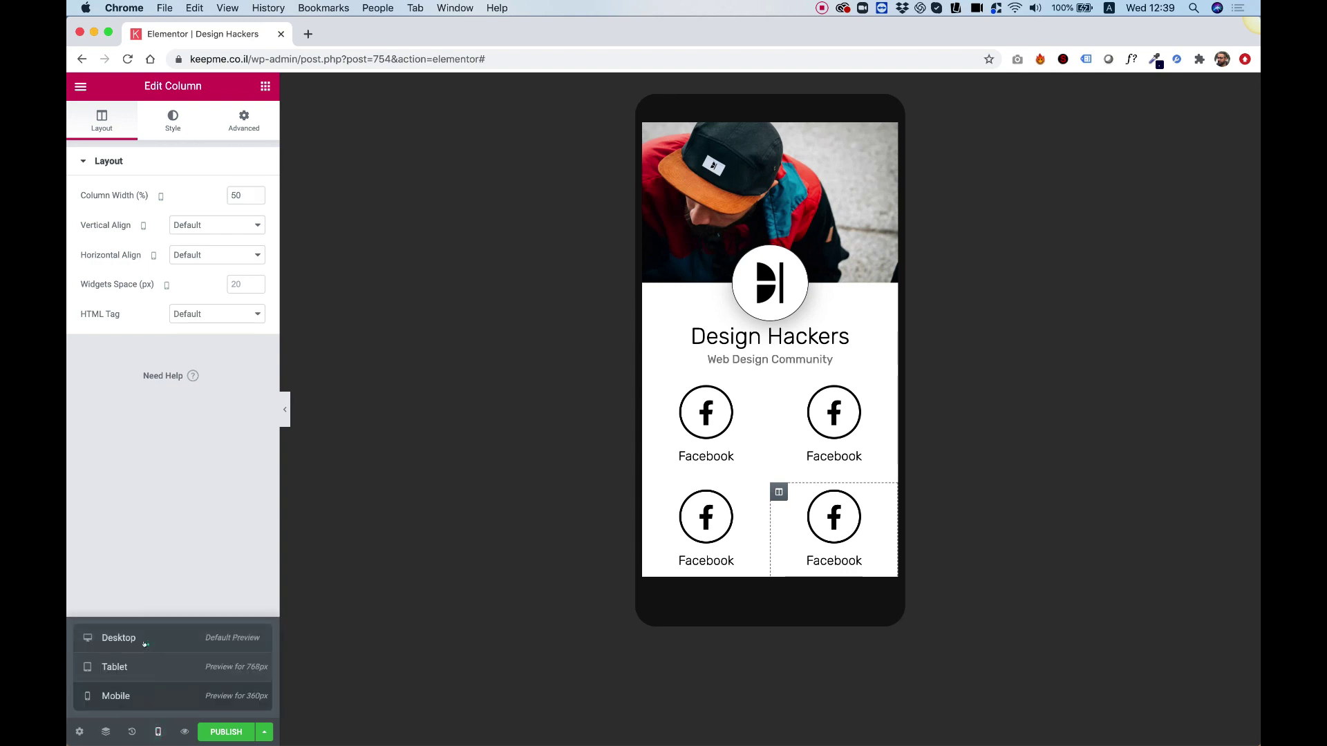
On desktop view, reduce the cover photo spacer height to 160, then return to mobile preview.
left_click(119, 638)
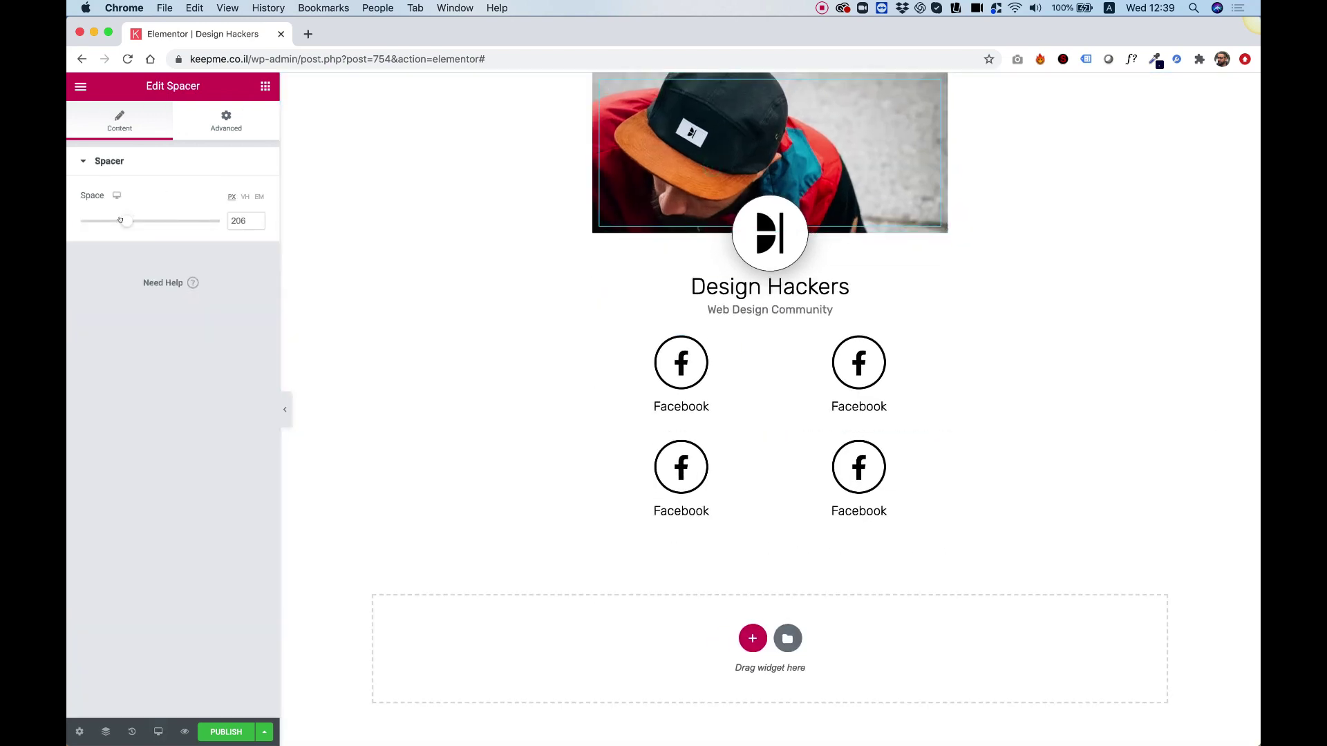
left_click_drag(120, 221, 108, 221)
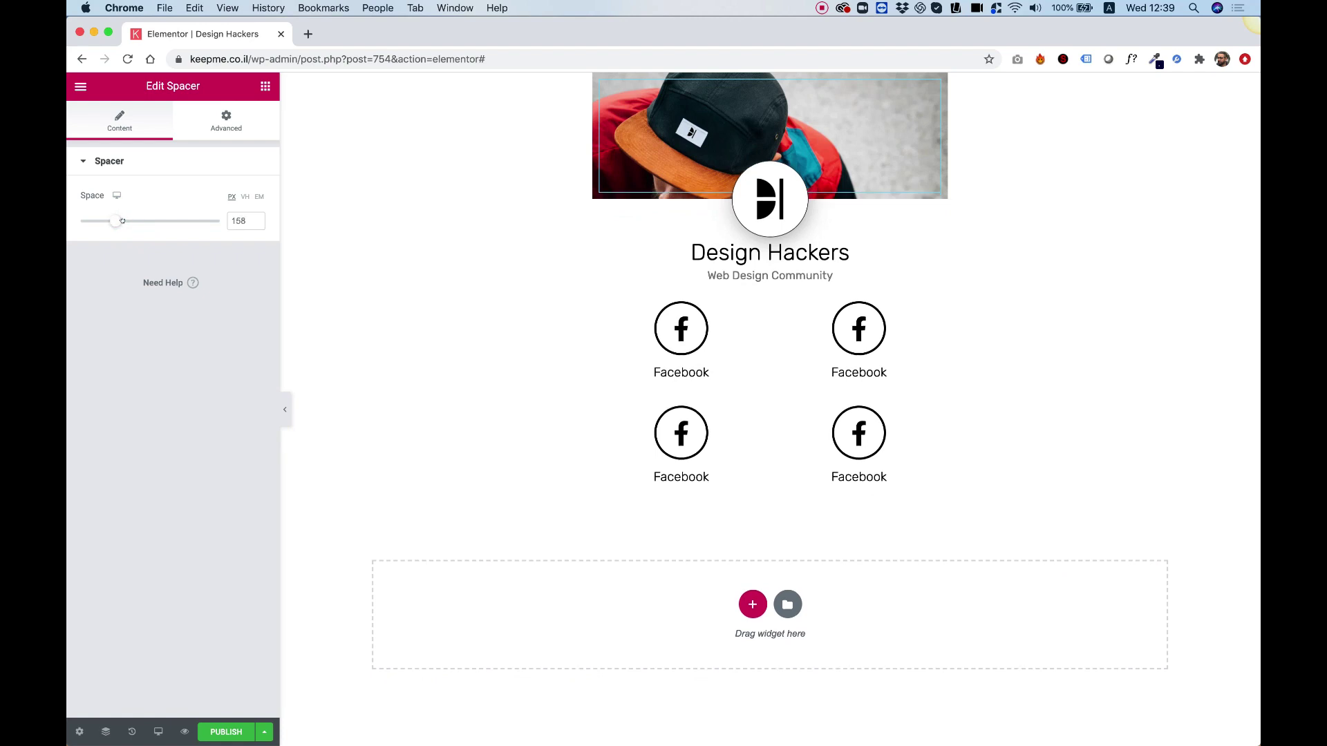
left_click(255, 218)
left_click(255, 218)
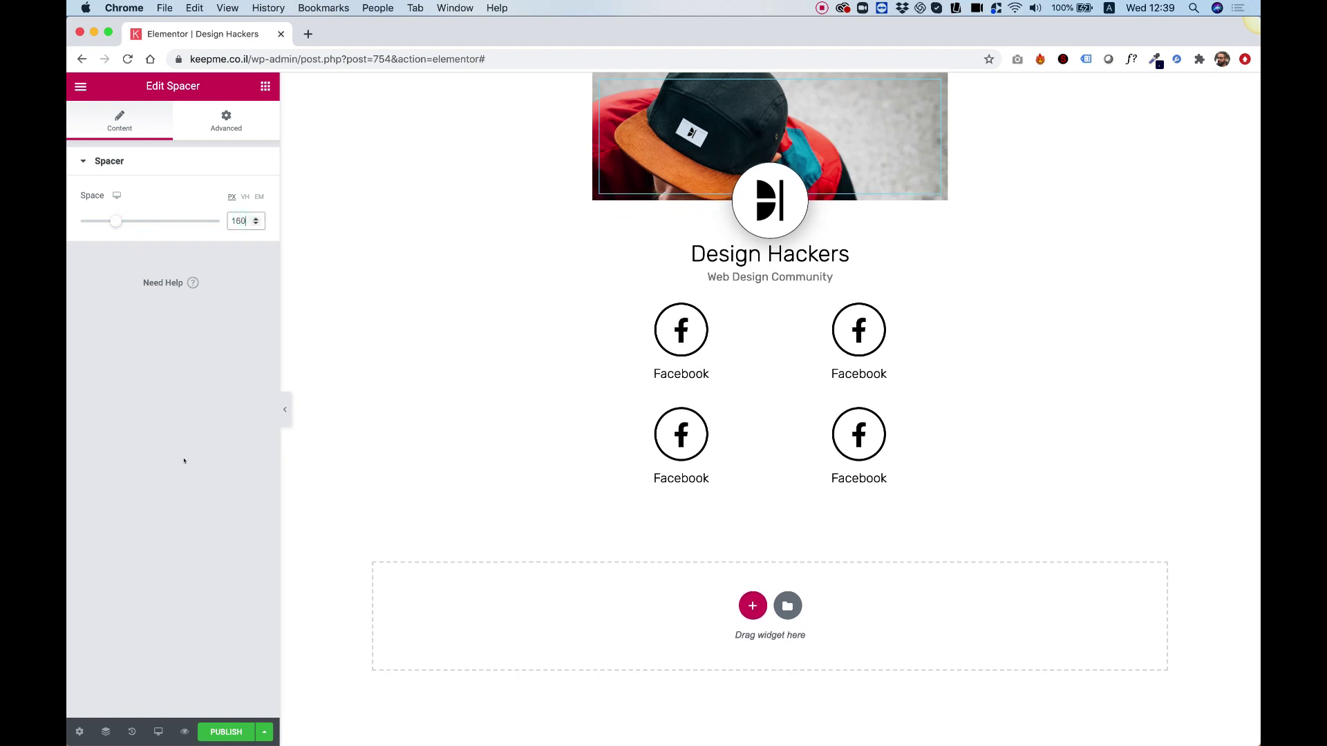
left_click(156, 732)
left_click(118, 696)
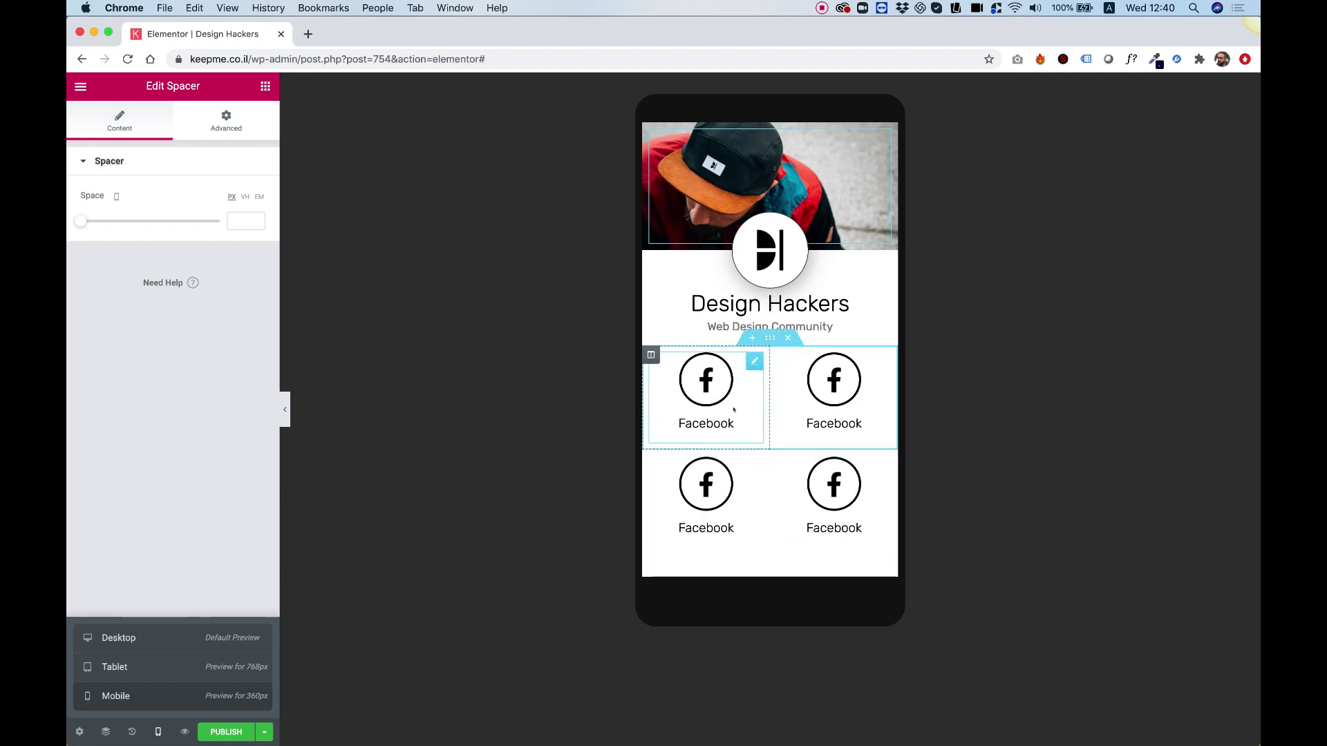
Select the top-left Facebook box and copy the FB Group line from the readme notes.
left_click(704, 391)
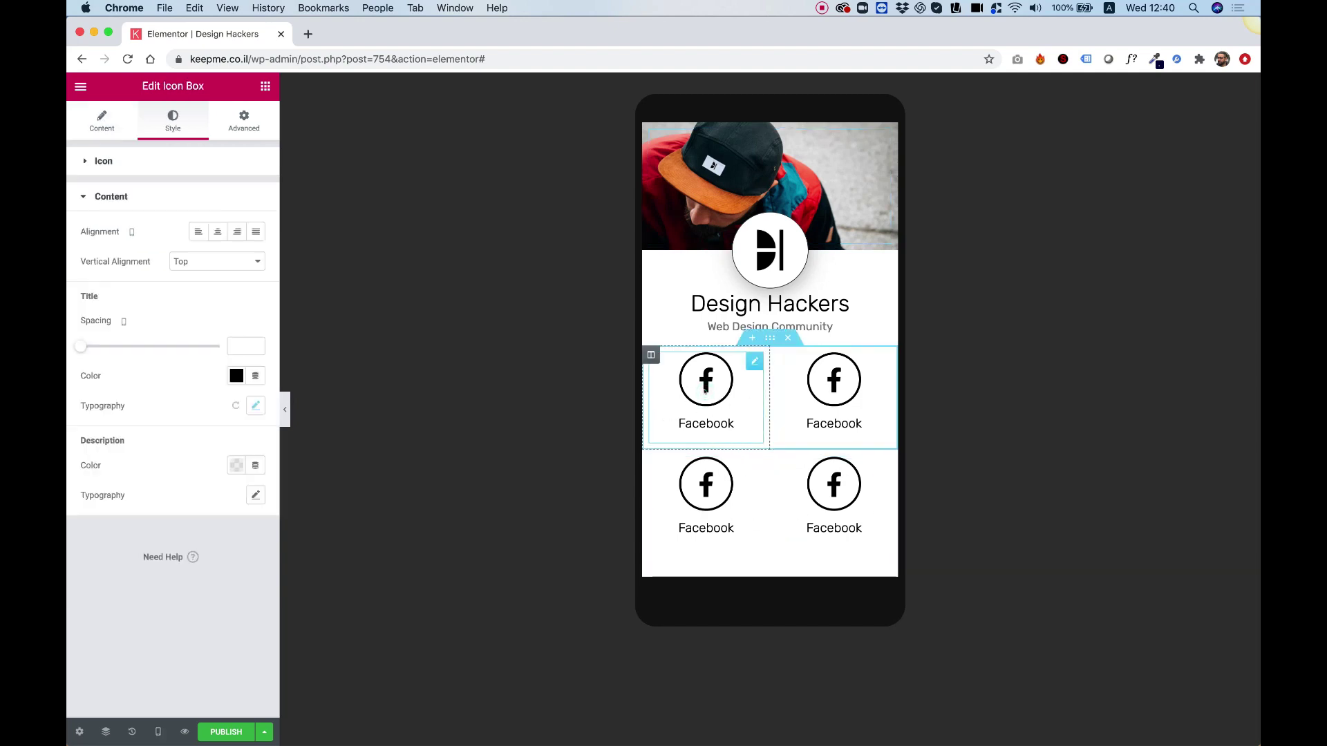
key("ctrl+Up")
left_click(254, 91)
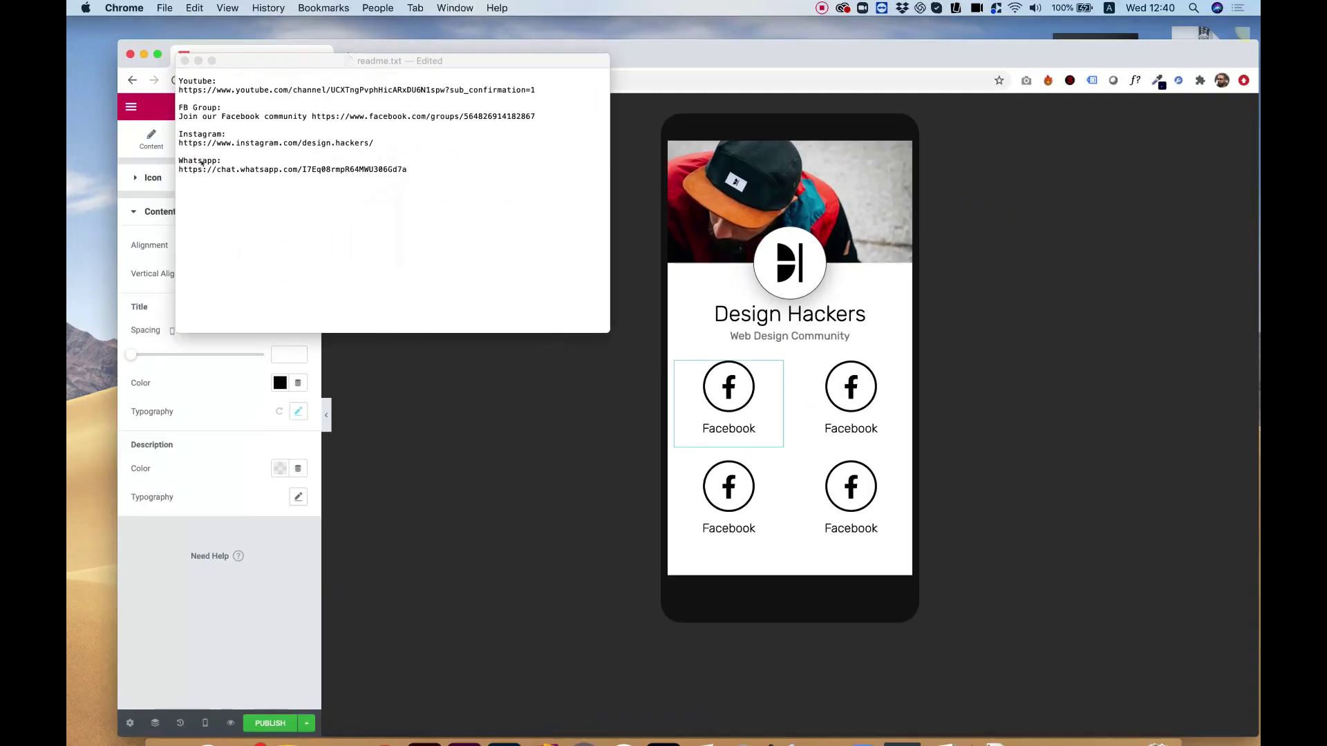
triple_click(220, 119)
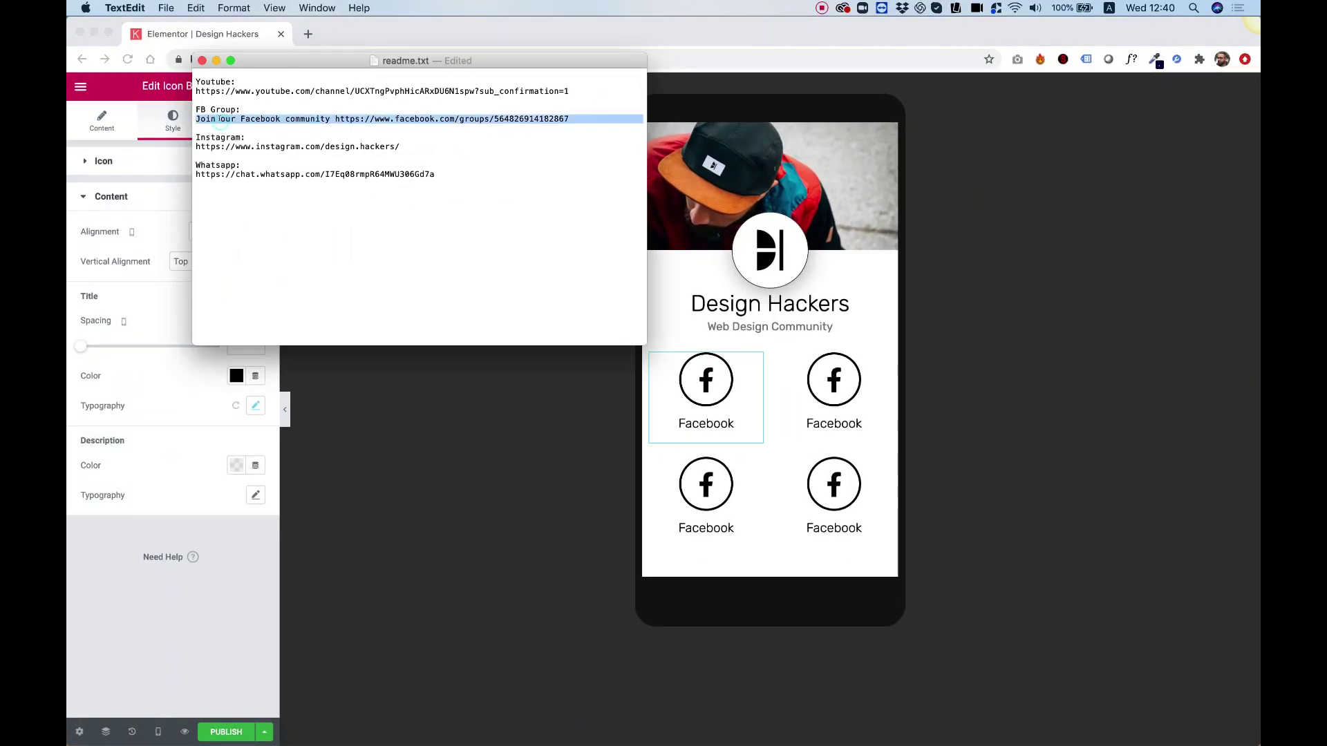
key("super+c")
left_click(695, 385)
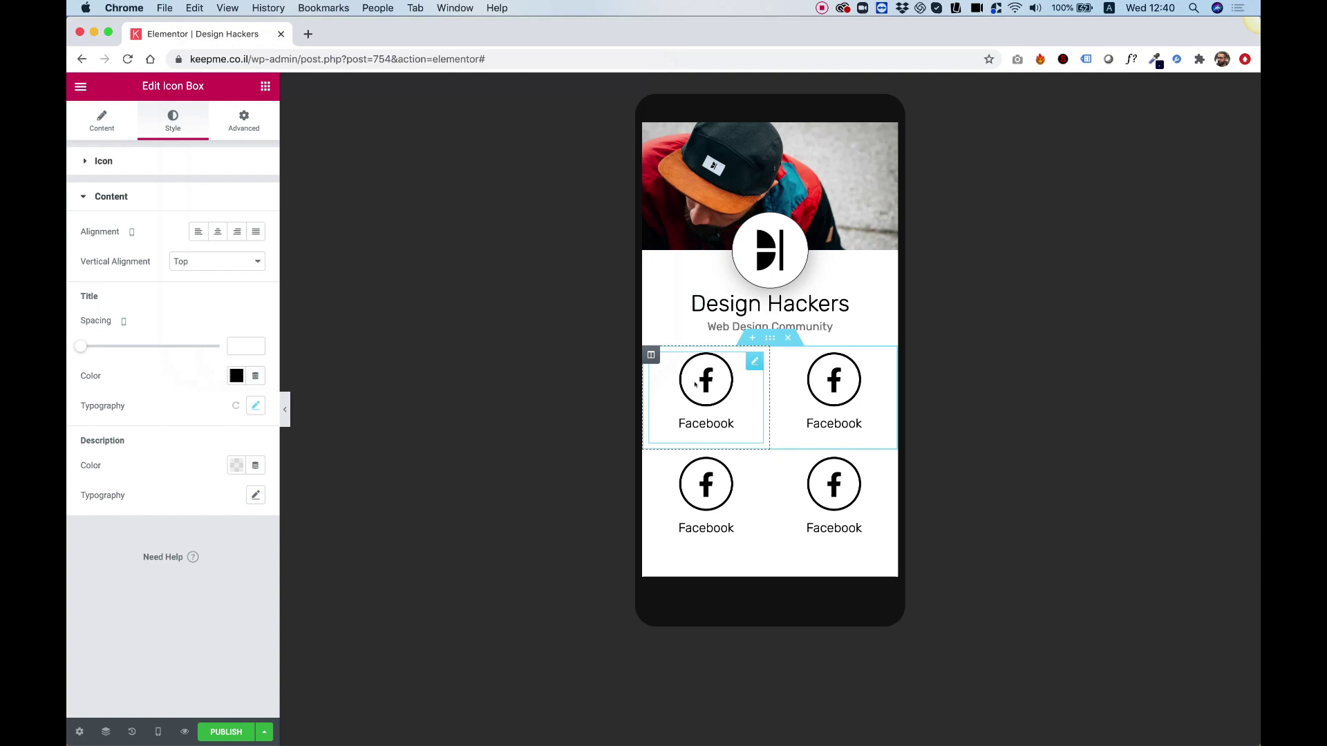
Paste the Facebook group URL into the top-left box's Link.
left_click(102, 121)
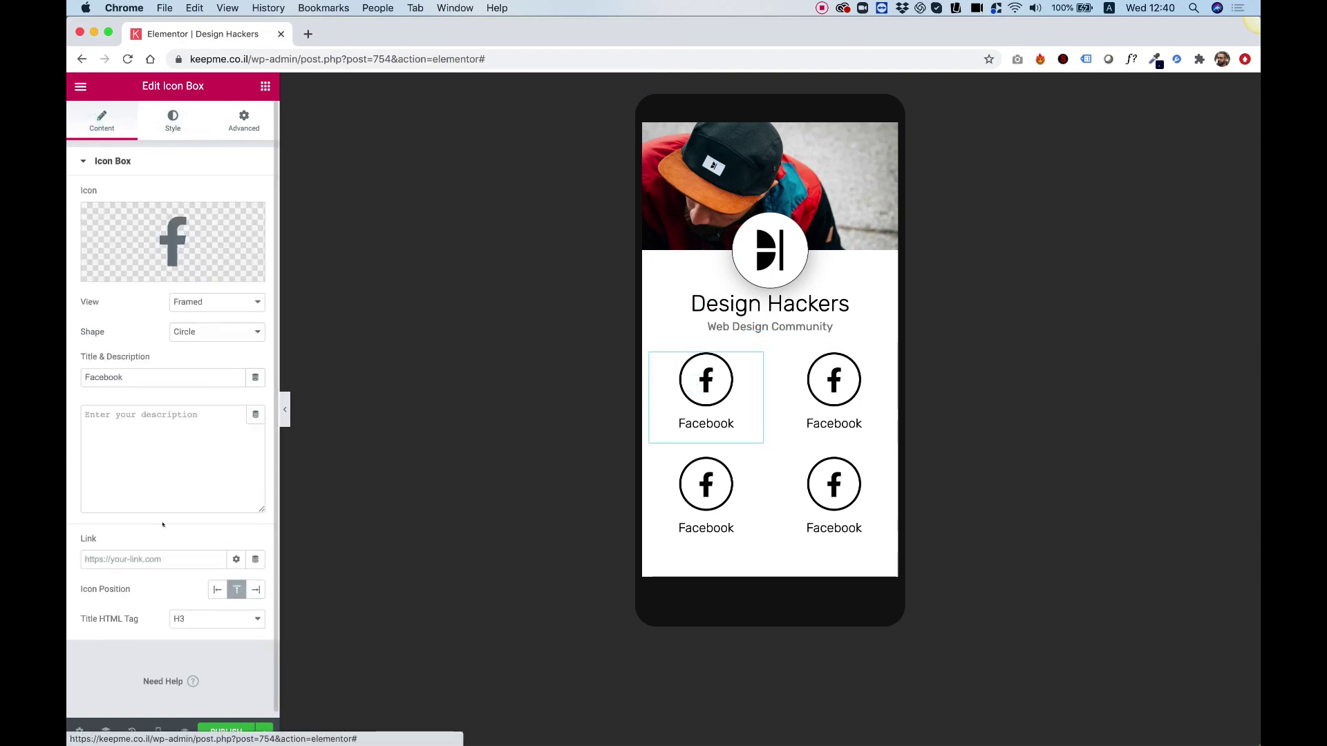
left_click(121, 559)
key("super+v")
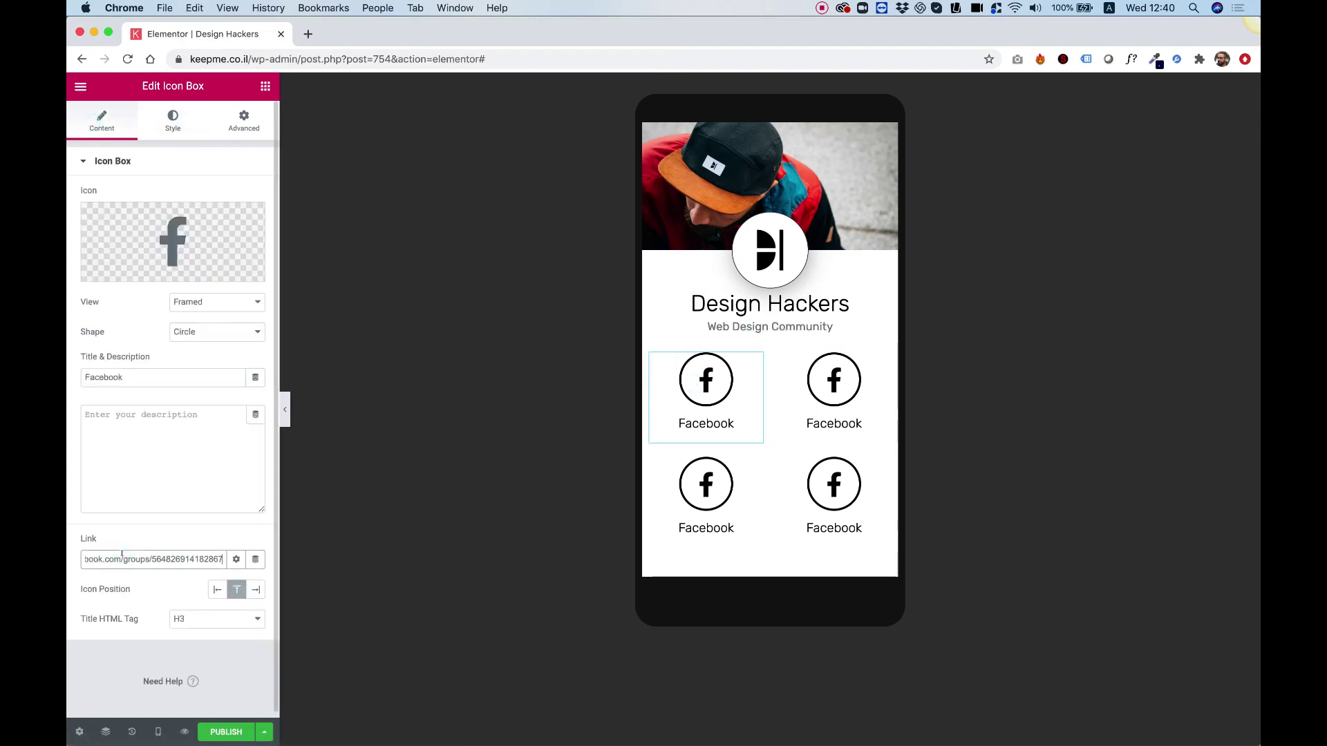
Give the top-right box the WhatsApp icon and the title 'Whatsapp'.
left_click(833, 401)
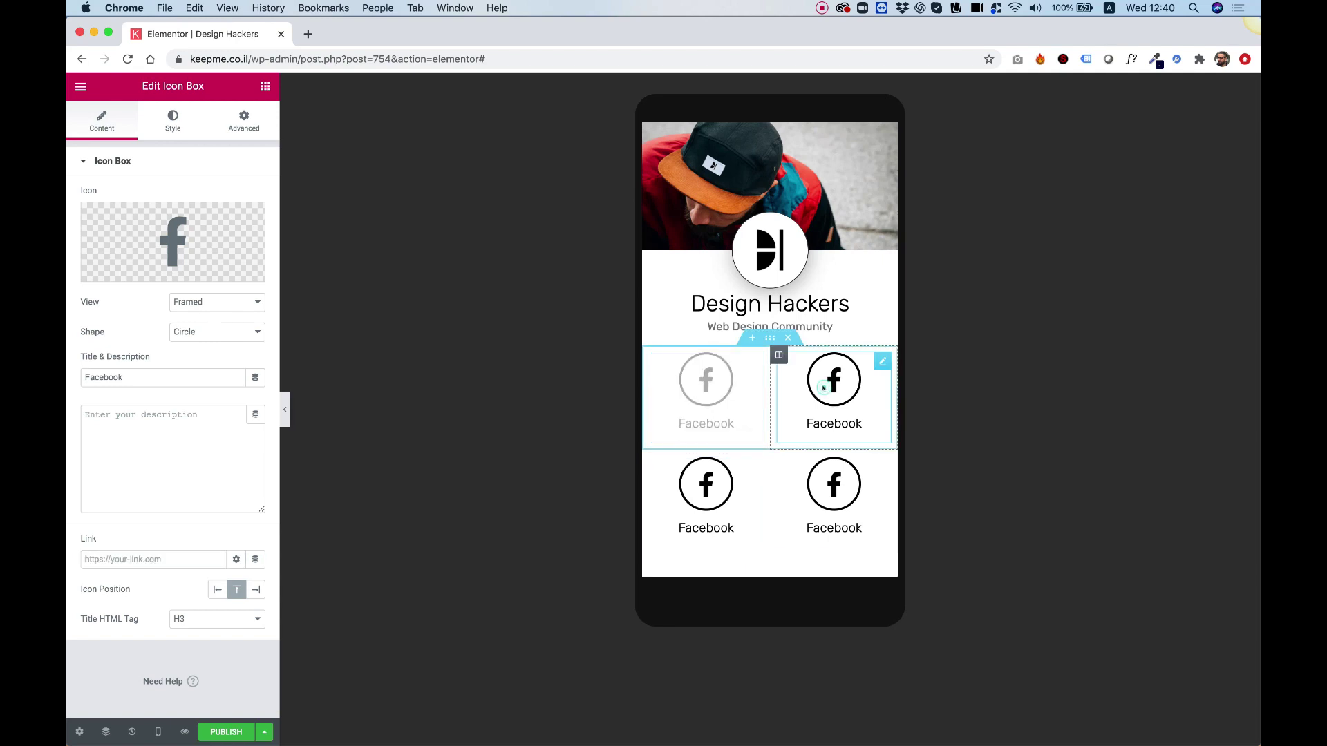
left_click(127, 272)
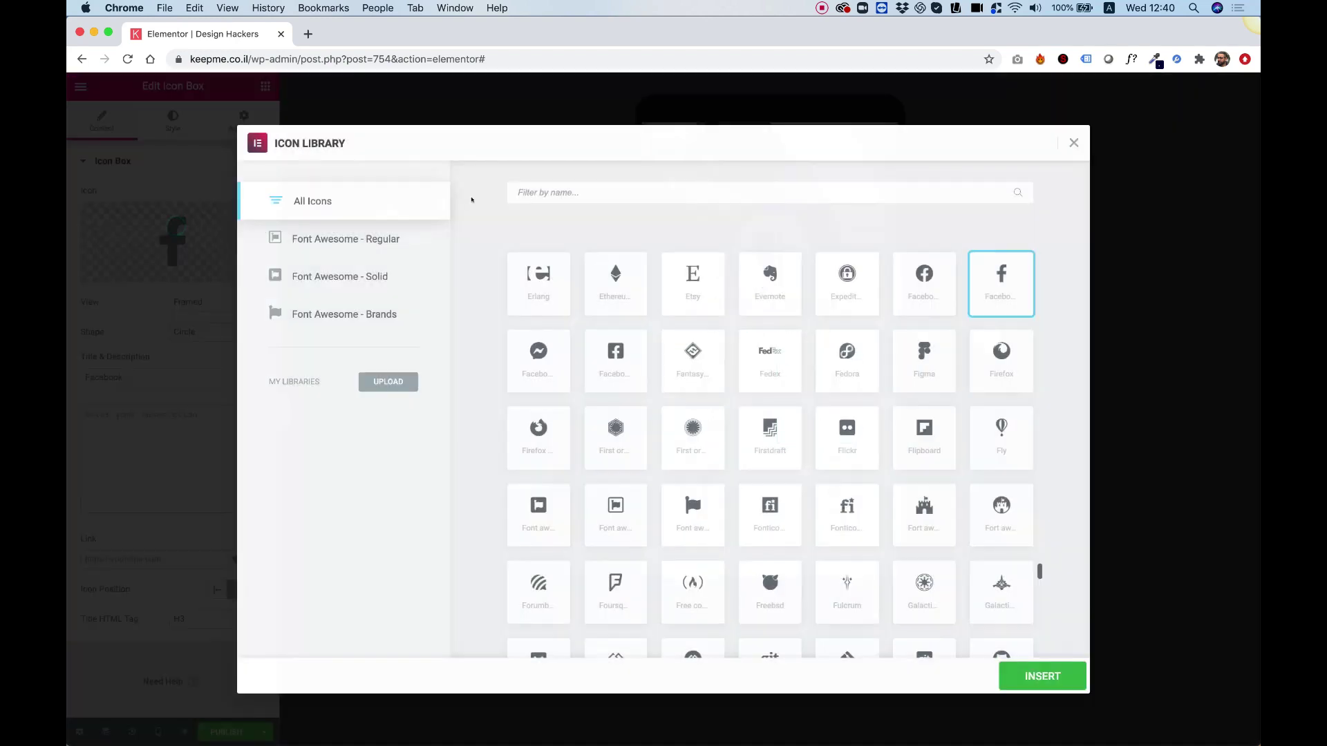
type("what")
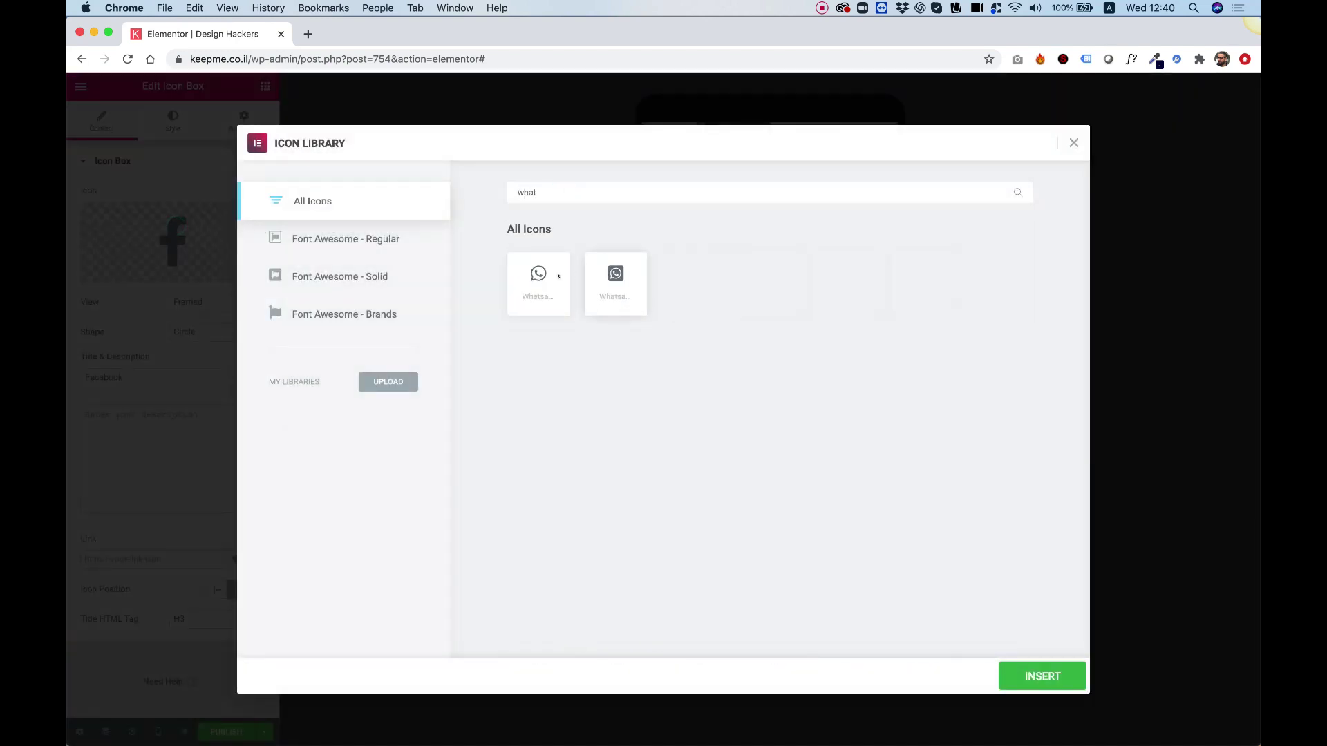
left_click(547, 275)
left_click(1031, 668)
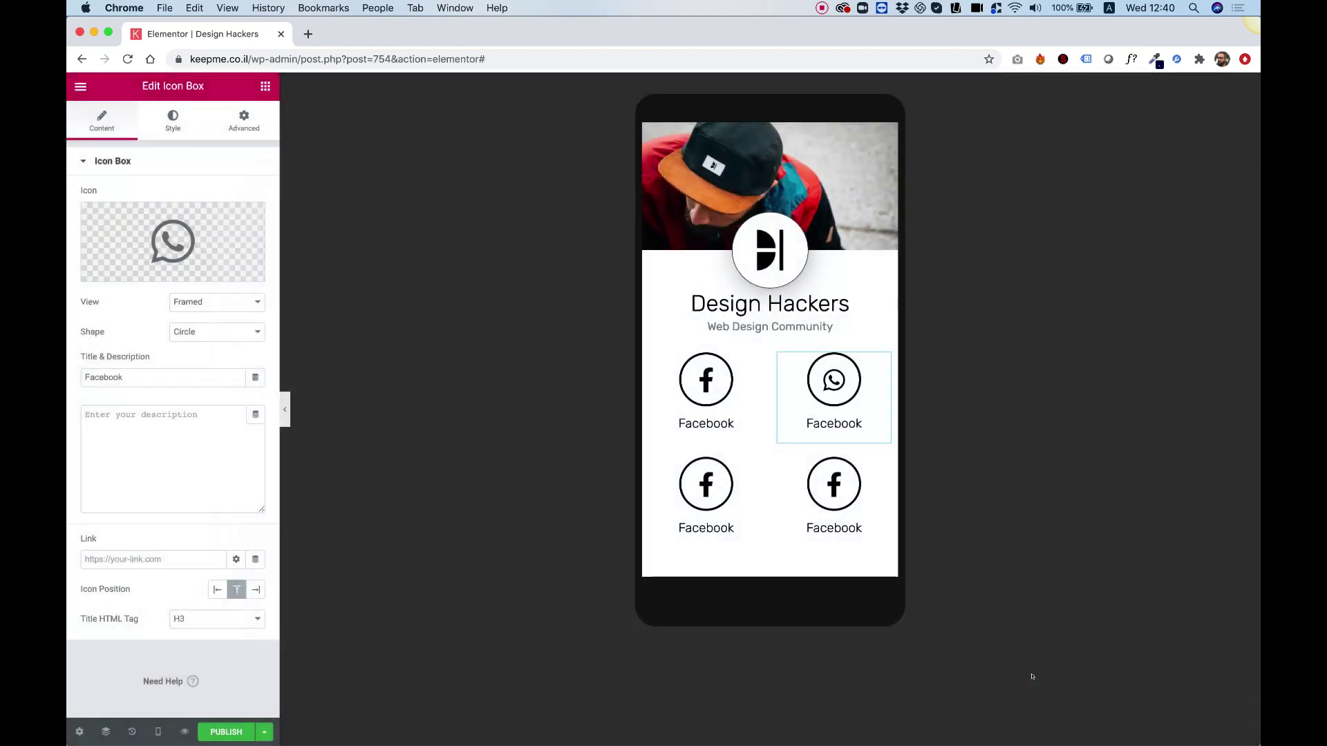
double_click(166, 373)
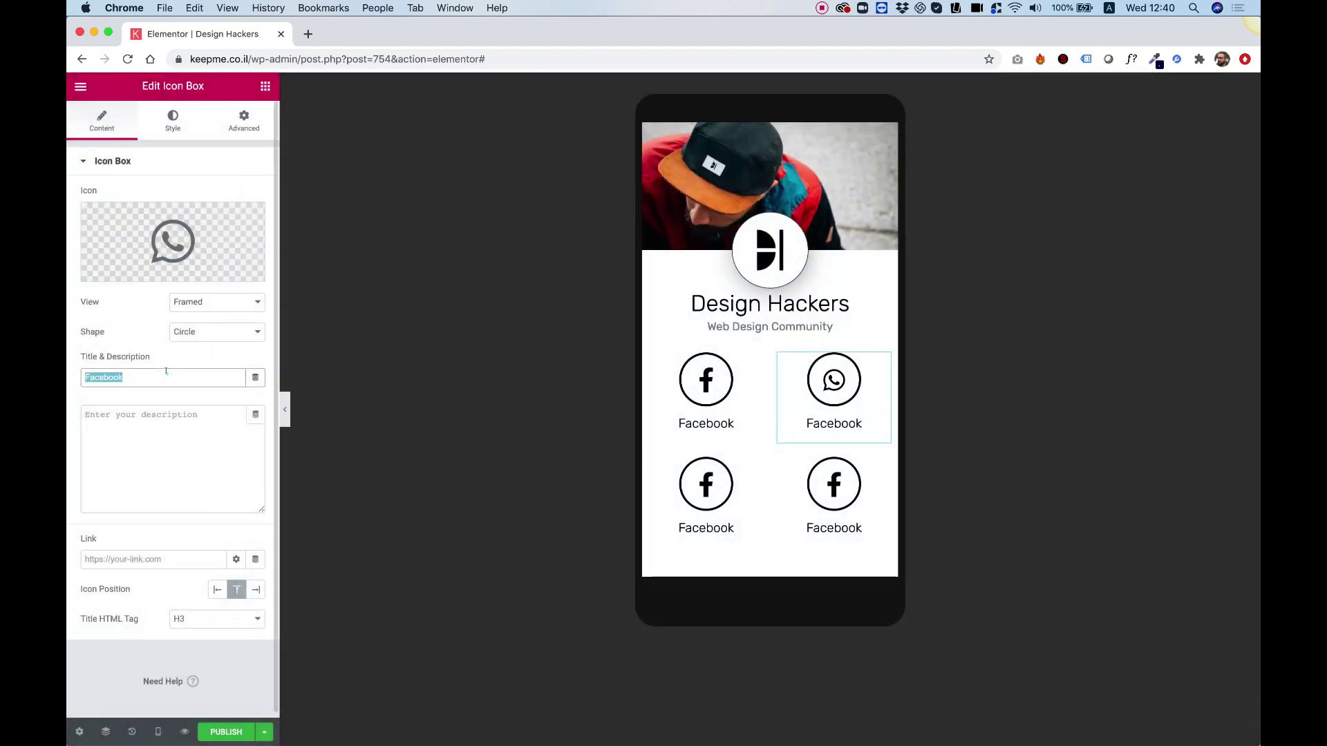
type("Whatsapp")
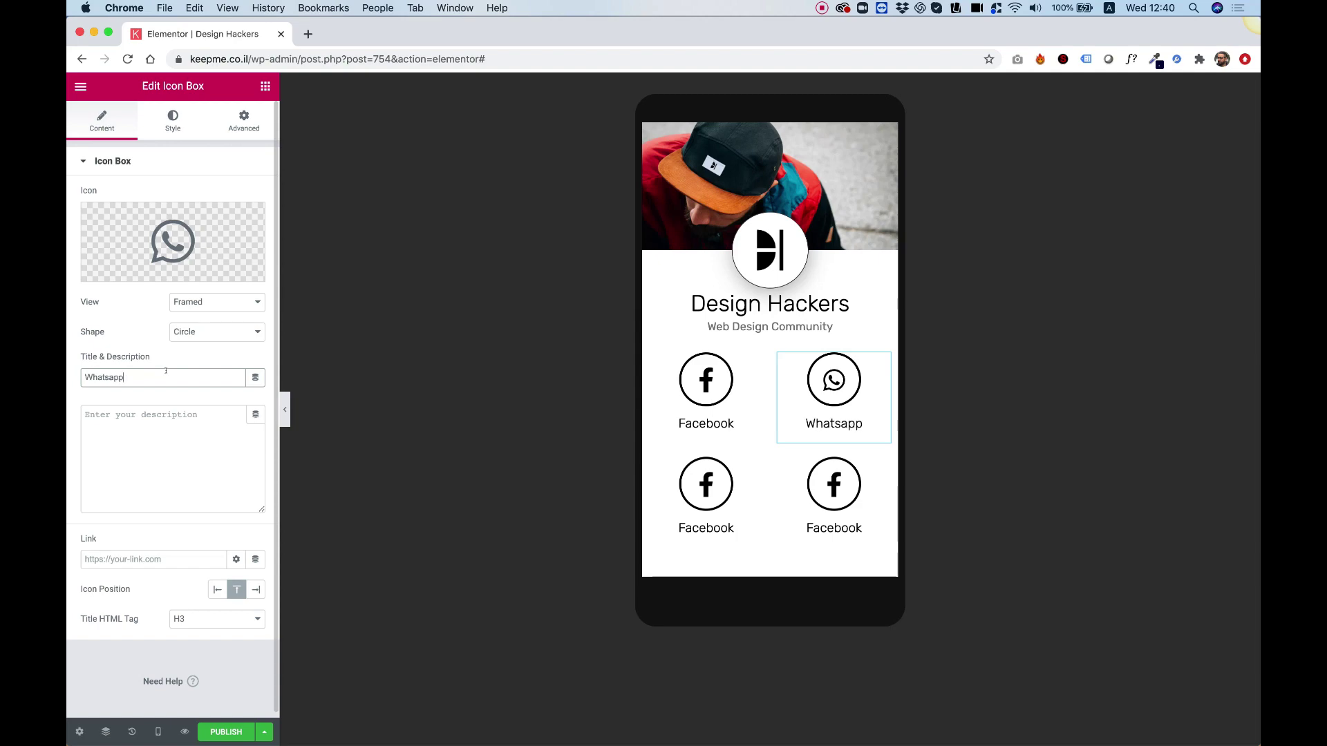
Copy the WhatsApp chat URL from the notes and paste it into the box's Link.
key("ctrl+Up")
left_click(324, 79)
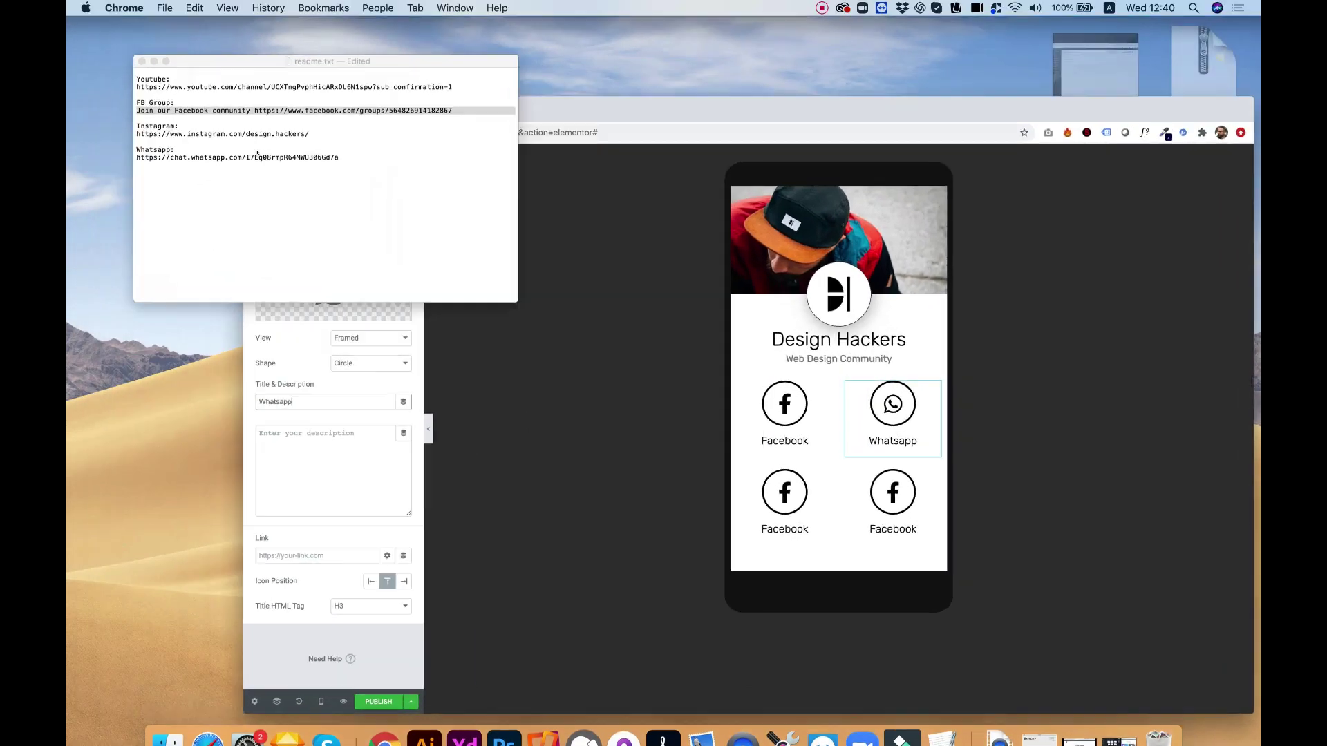
triple_click(251, 173)
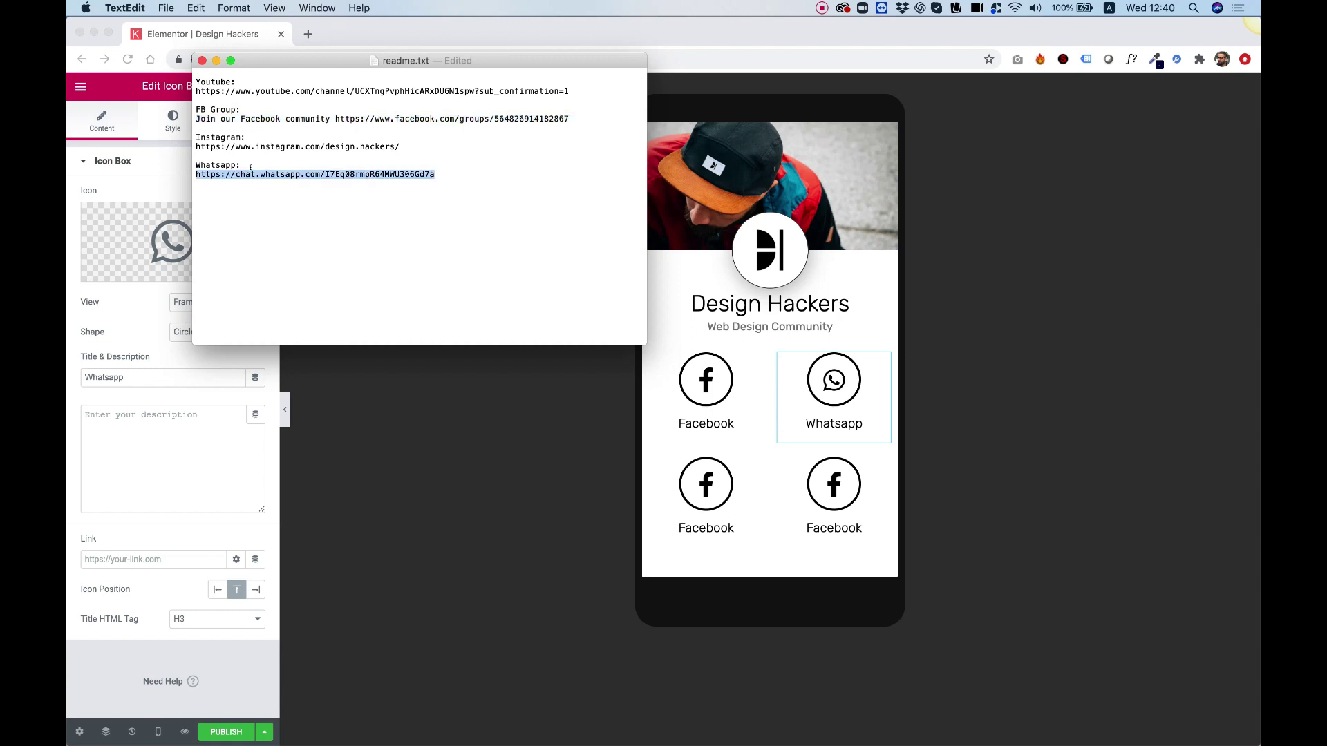
key("super+c")
left_click(175, 361)
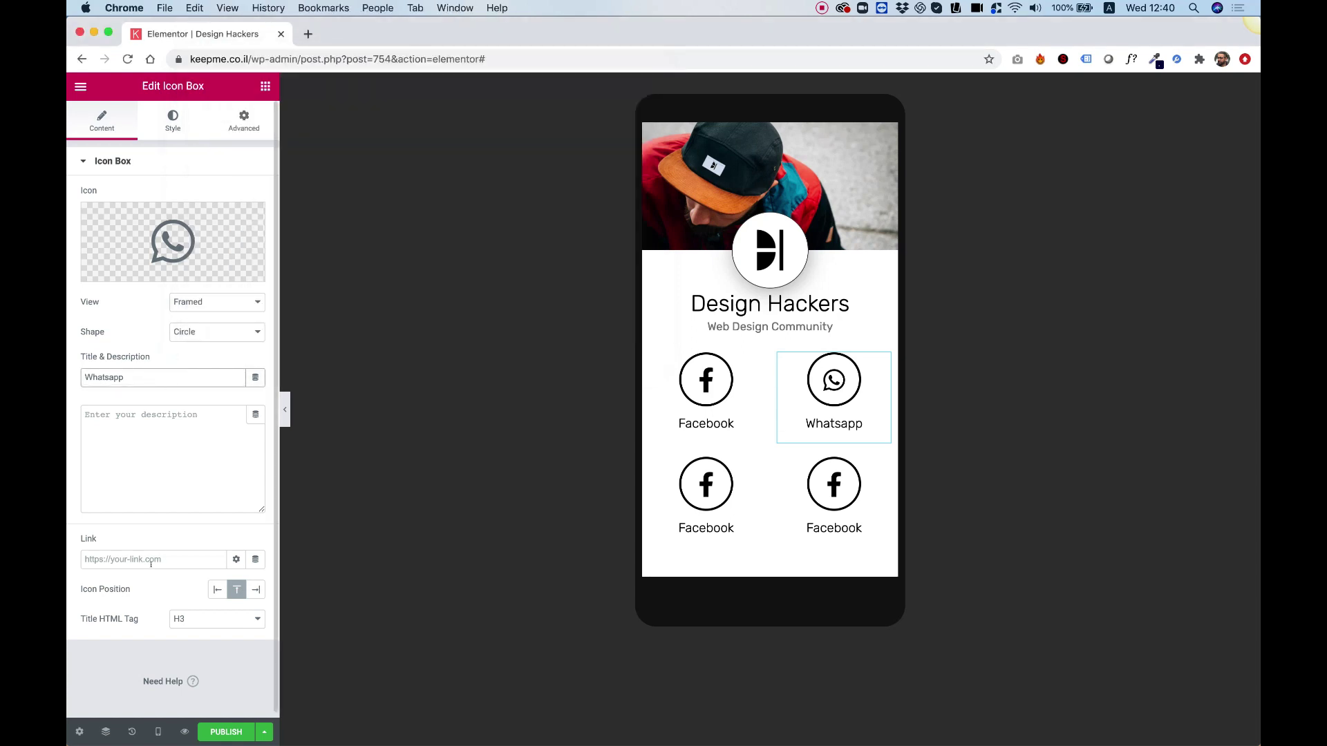
left_click(149, 560)
key("super+v")
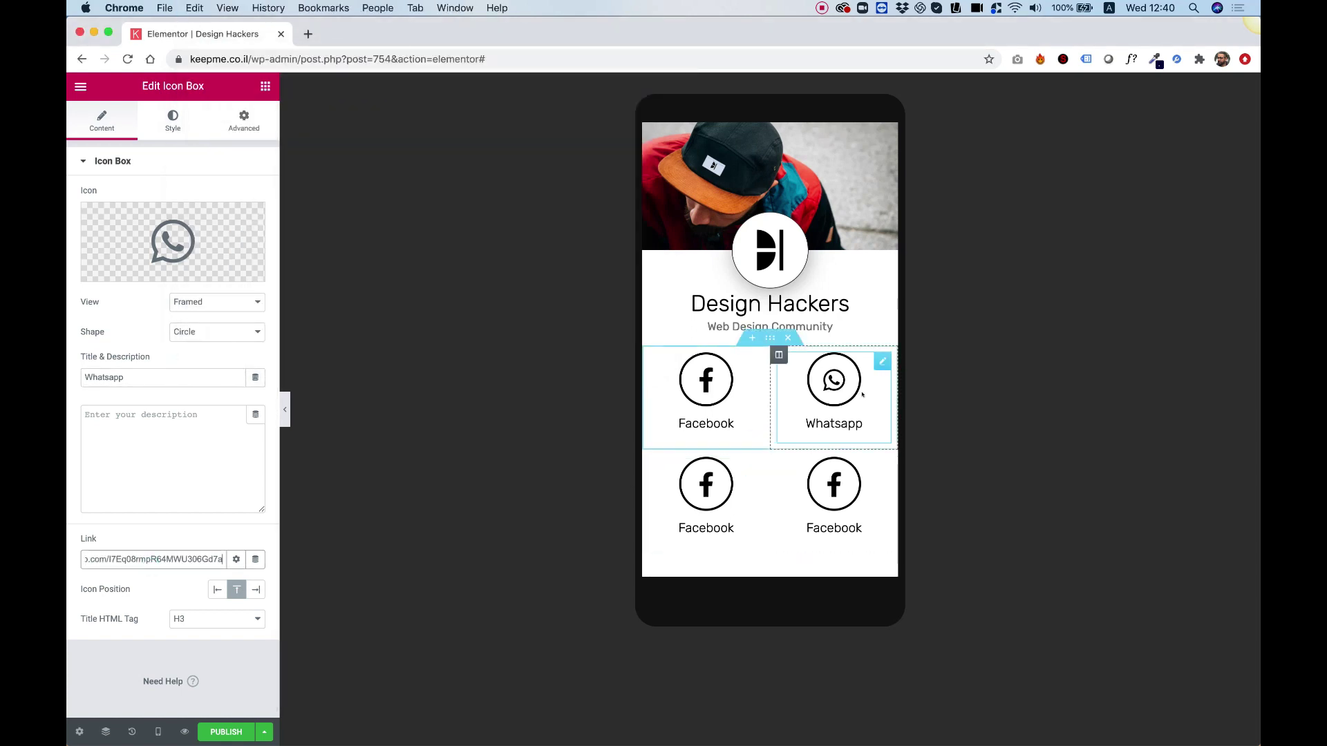
Select the bottom-left box and copy the YouTube channel URL from the notes.
left_click(701, 510)
key("ctrl+Up")
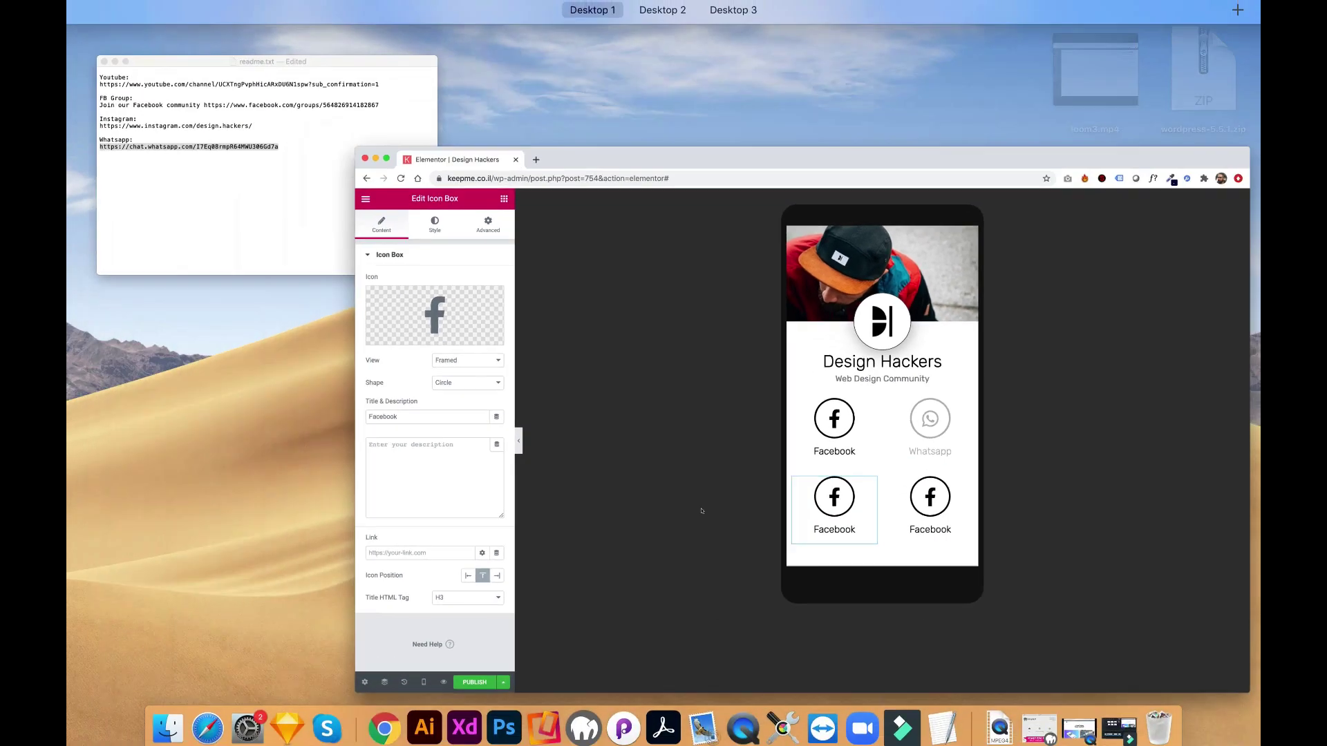
left_click(277, 91)
triple_click(277, 91)
key("super+c")
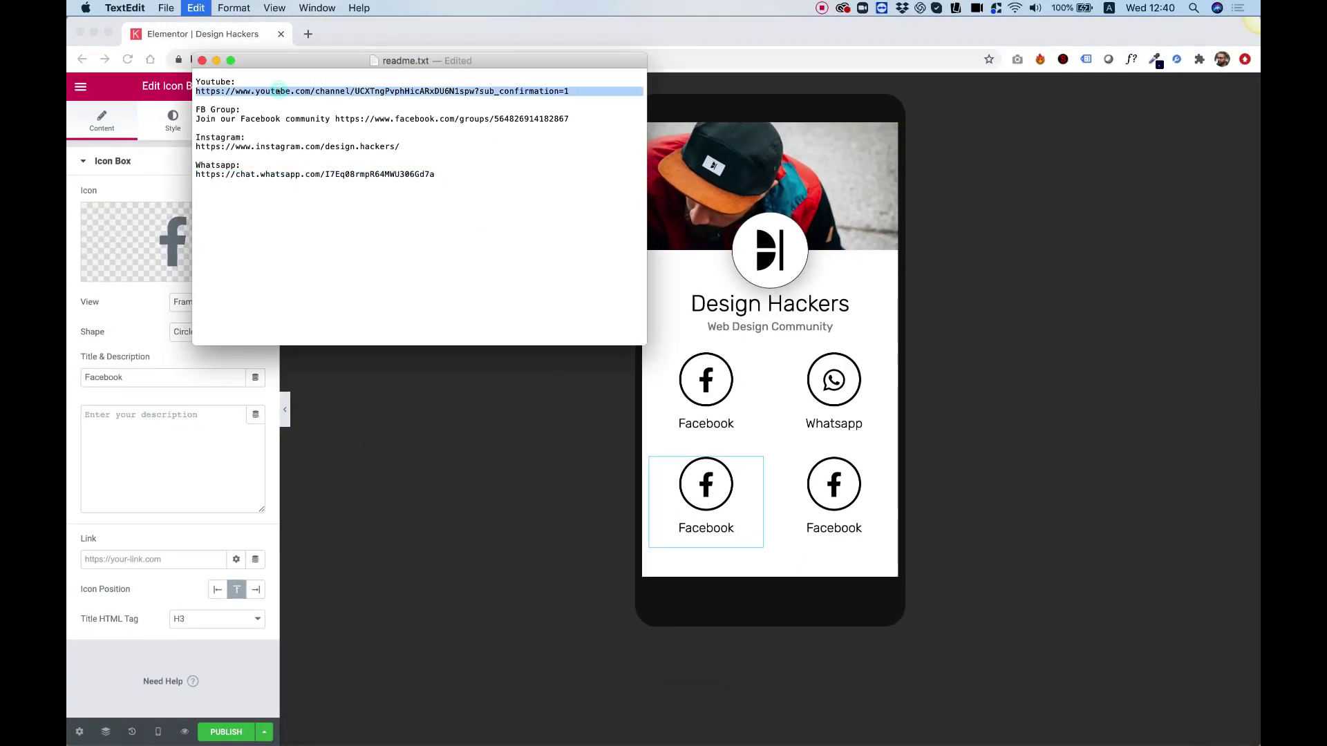
left_click(420, 534)
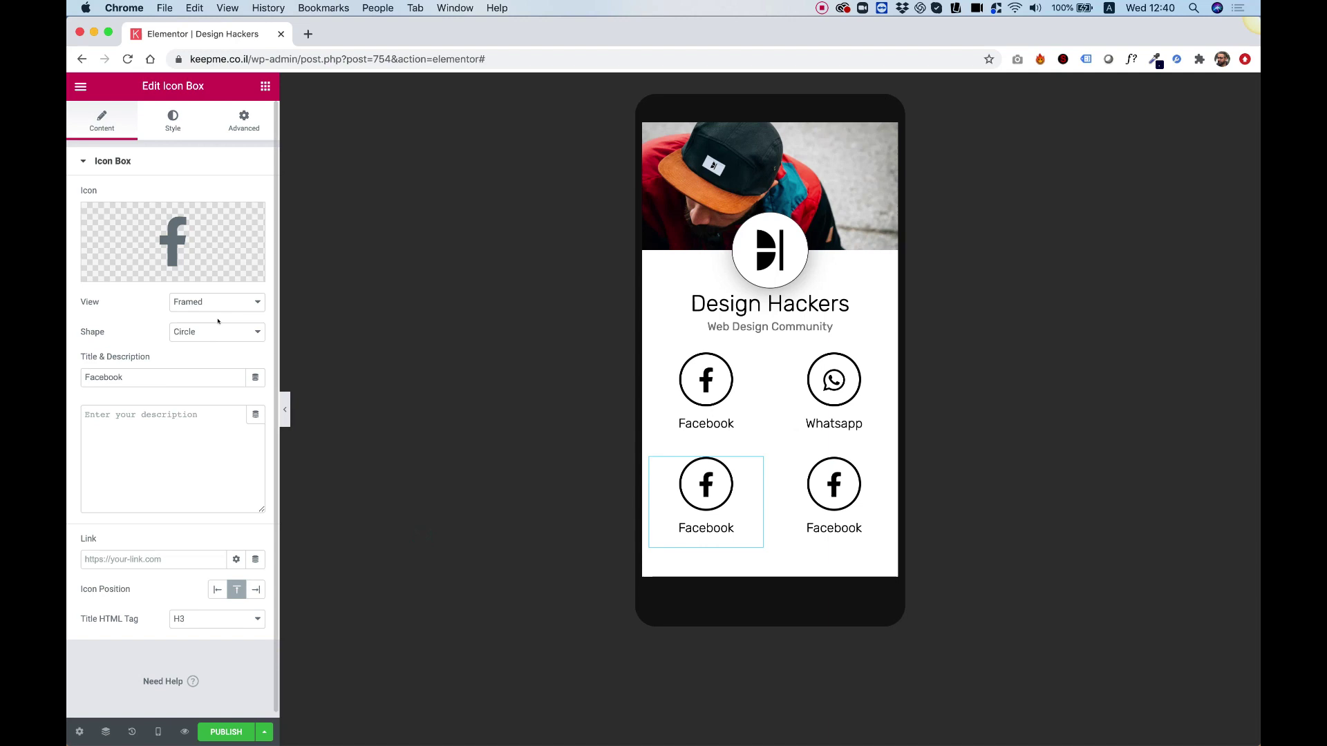
Retitle the bottom-left box 'Youtube' and give it the YouTube icon.
double_click(152, 376)
type("Y")
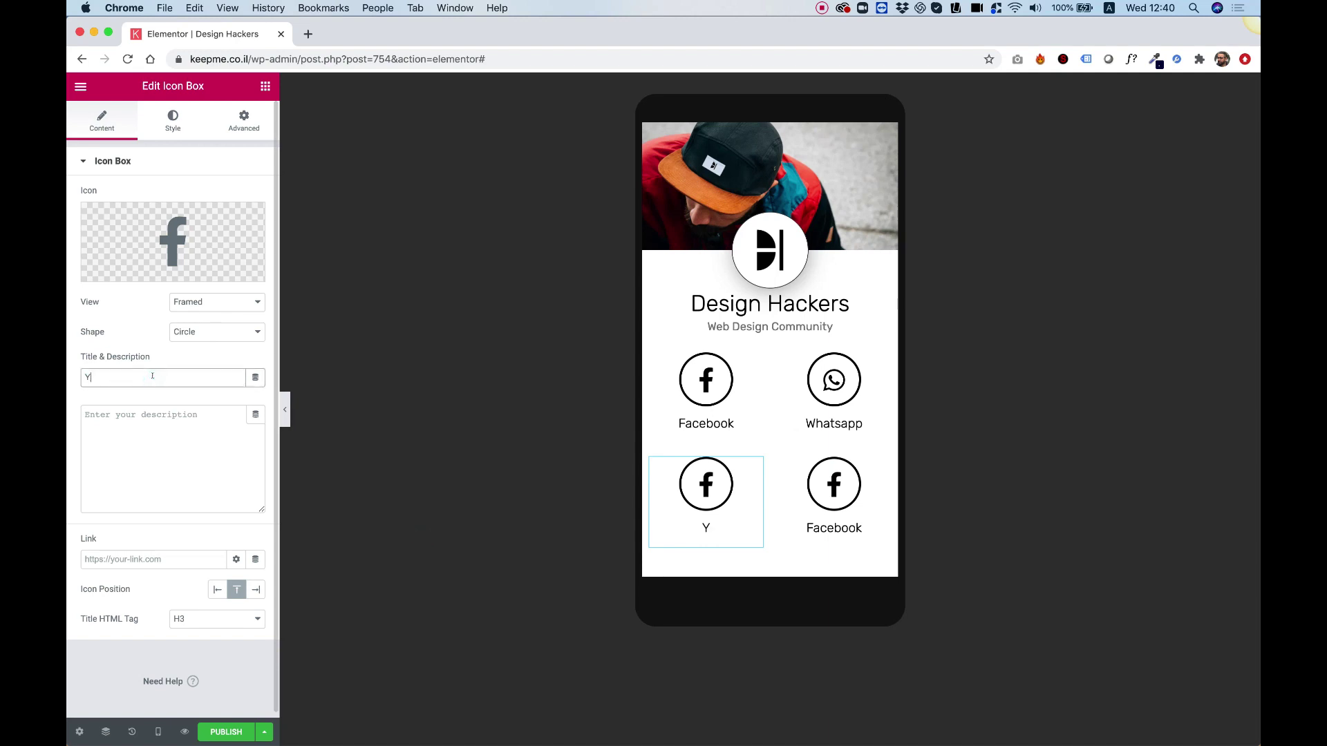
type("outube")
left_click(127, 271)
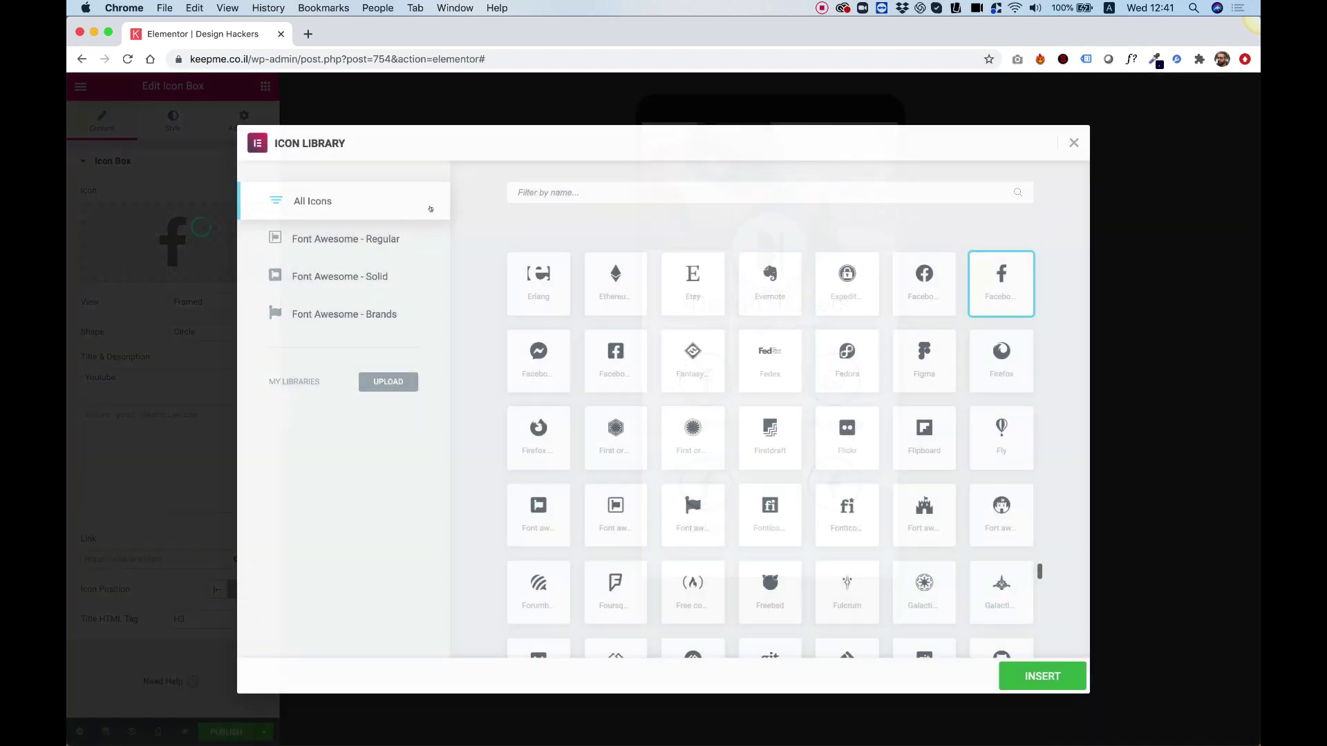
type("yout")
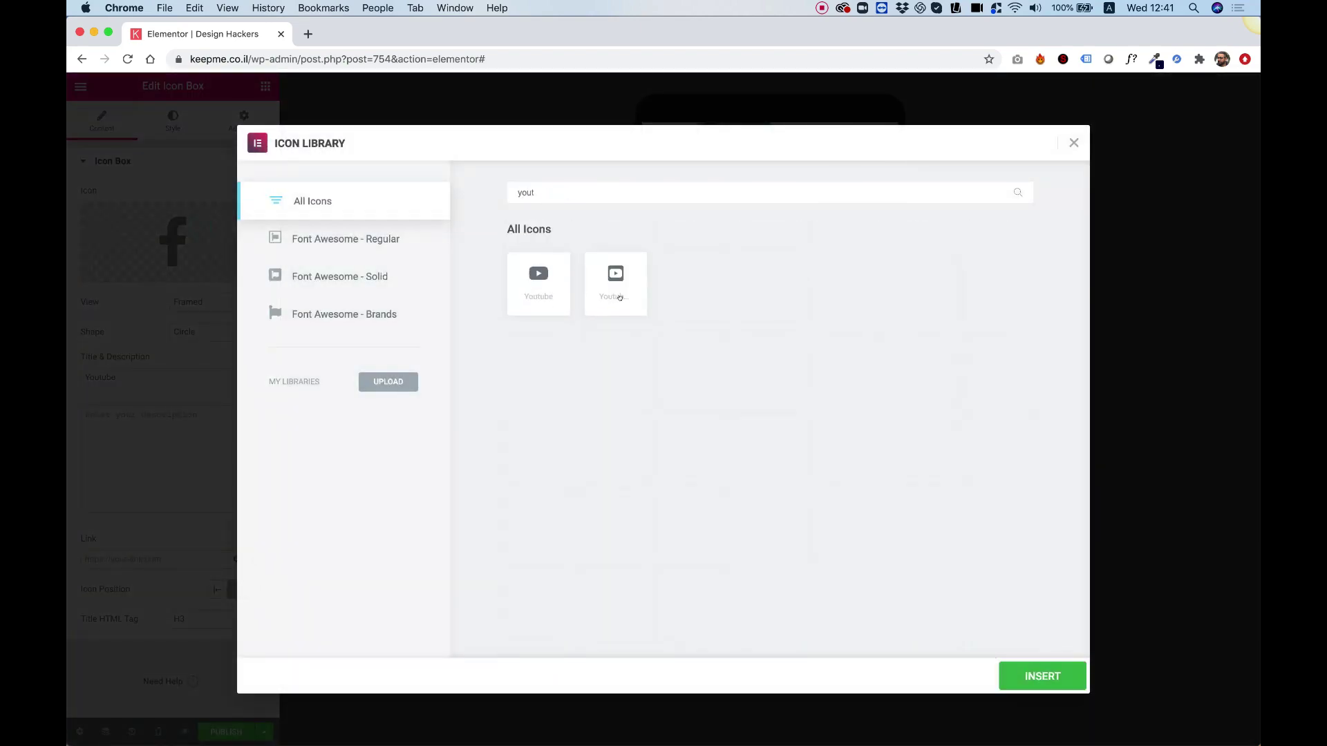
left_click(530, 292)
left_click(1042, 675)
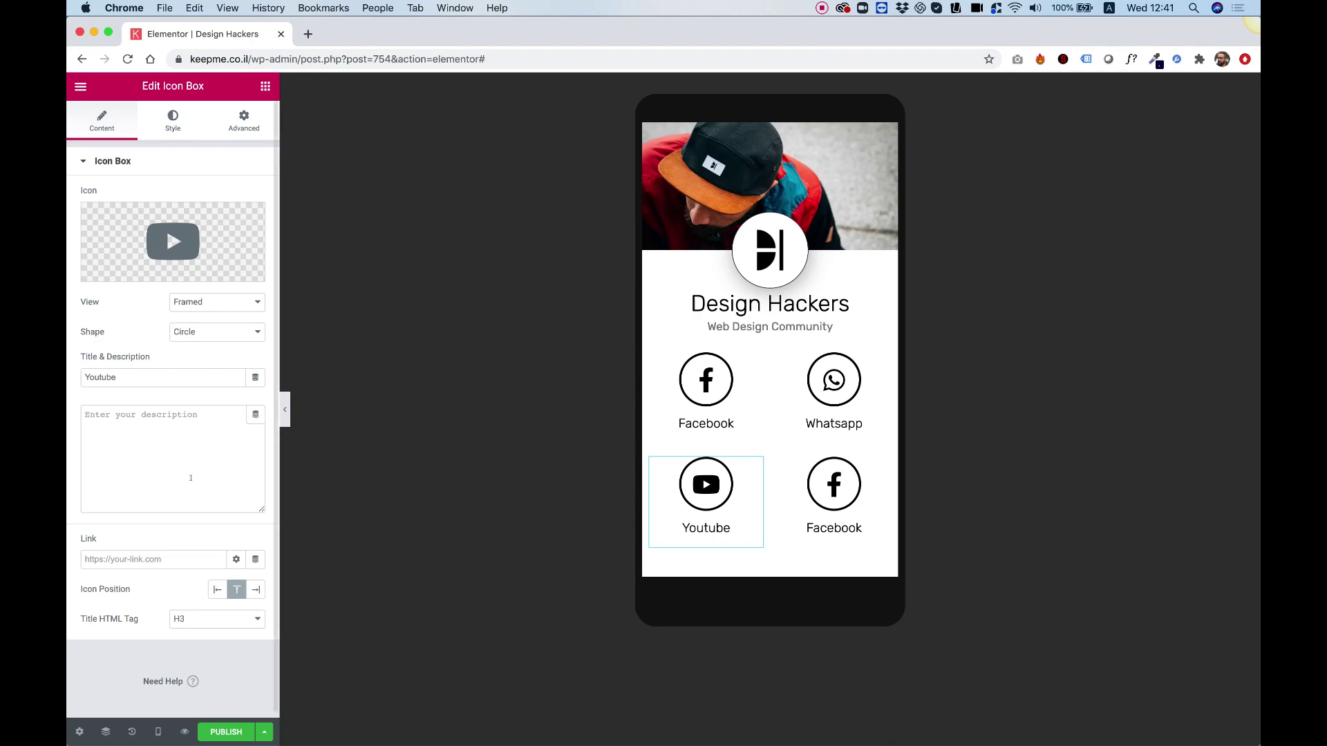
Paste the YouTube channel URL into its Link and select the Instagram line in the notes.
left_click(152, 559)
key("cmd+v")
key("ctrl+Up")
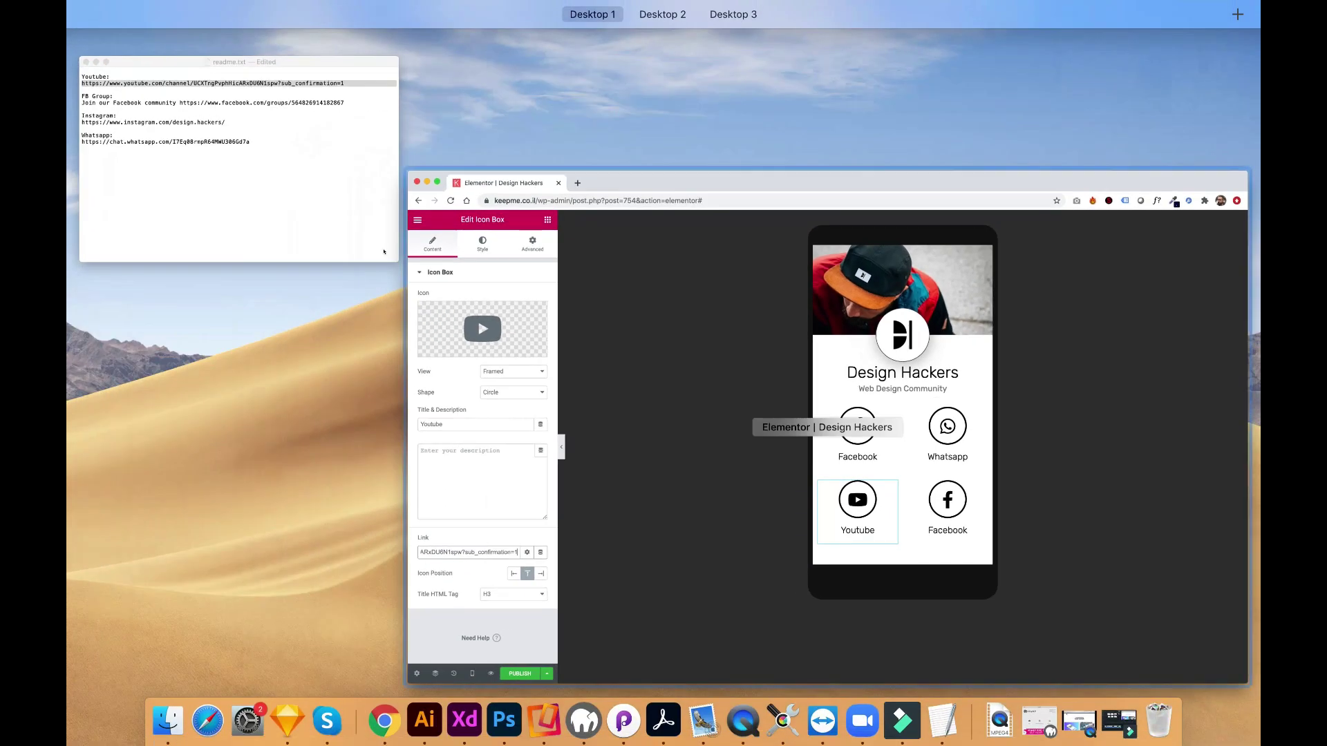
left_click(257, 179)
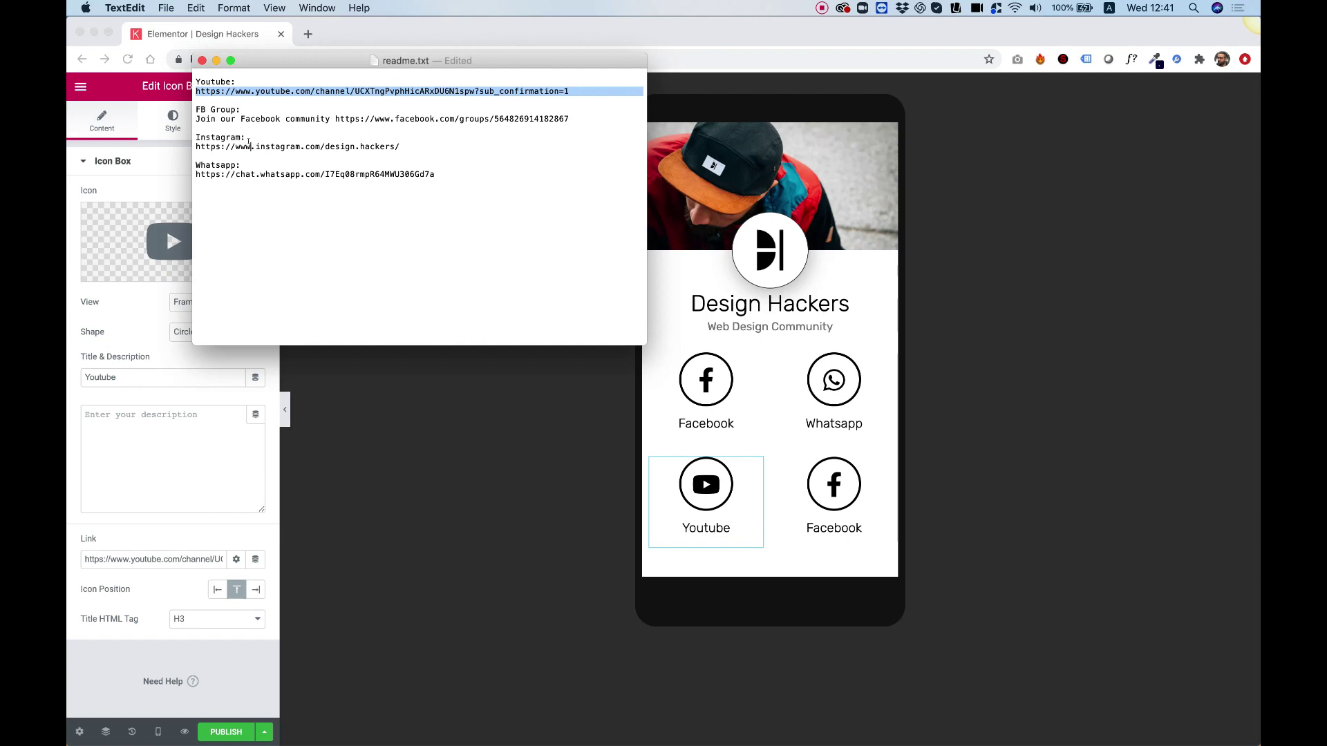
triple_click(248, 143)
key("super+c")
Copy the Instagram link and give the bottom-right box the Instagram icon.
key("cmd+Tab")
left_click(864, 477)
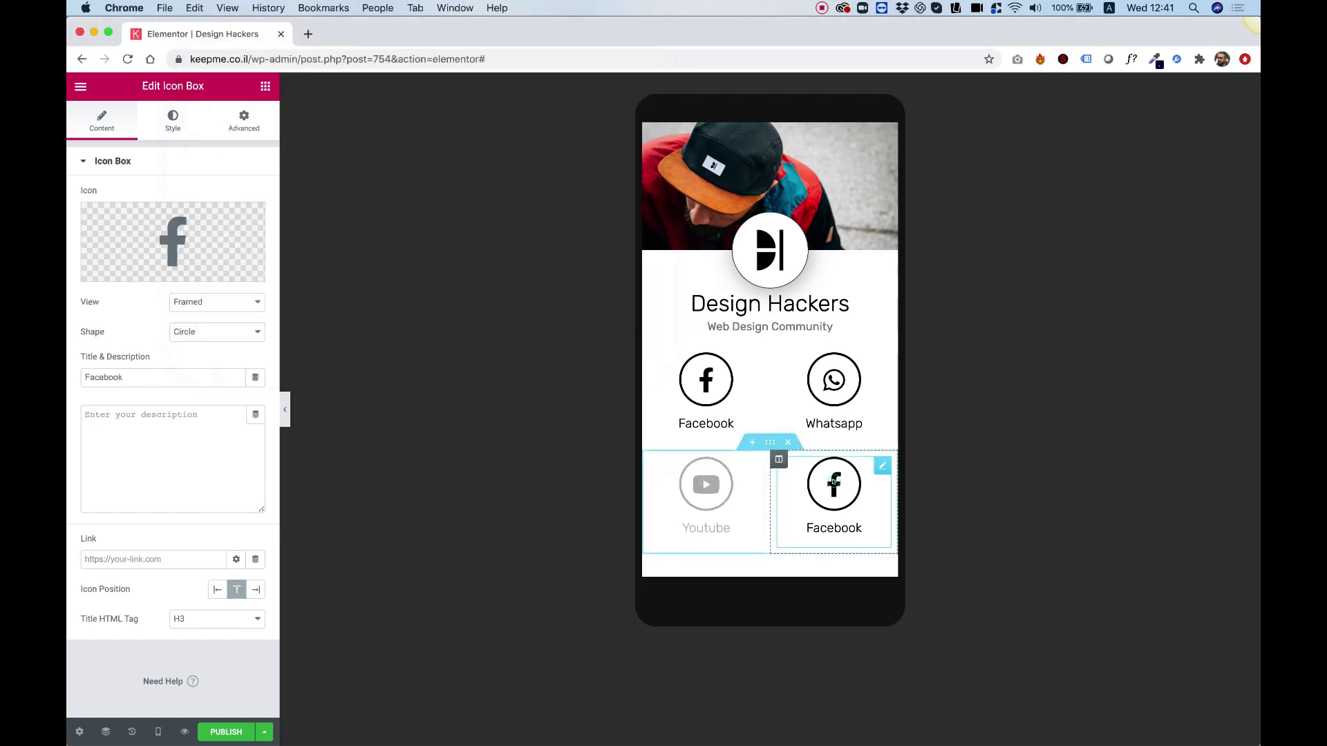
left_click(146, 235)
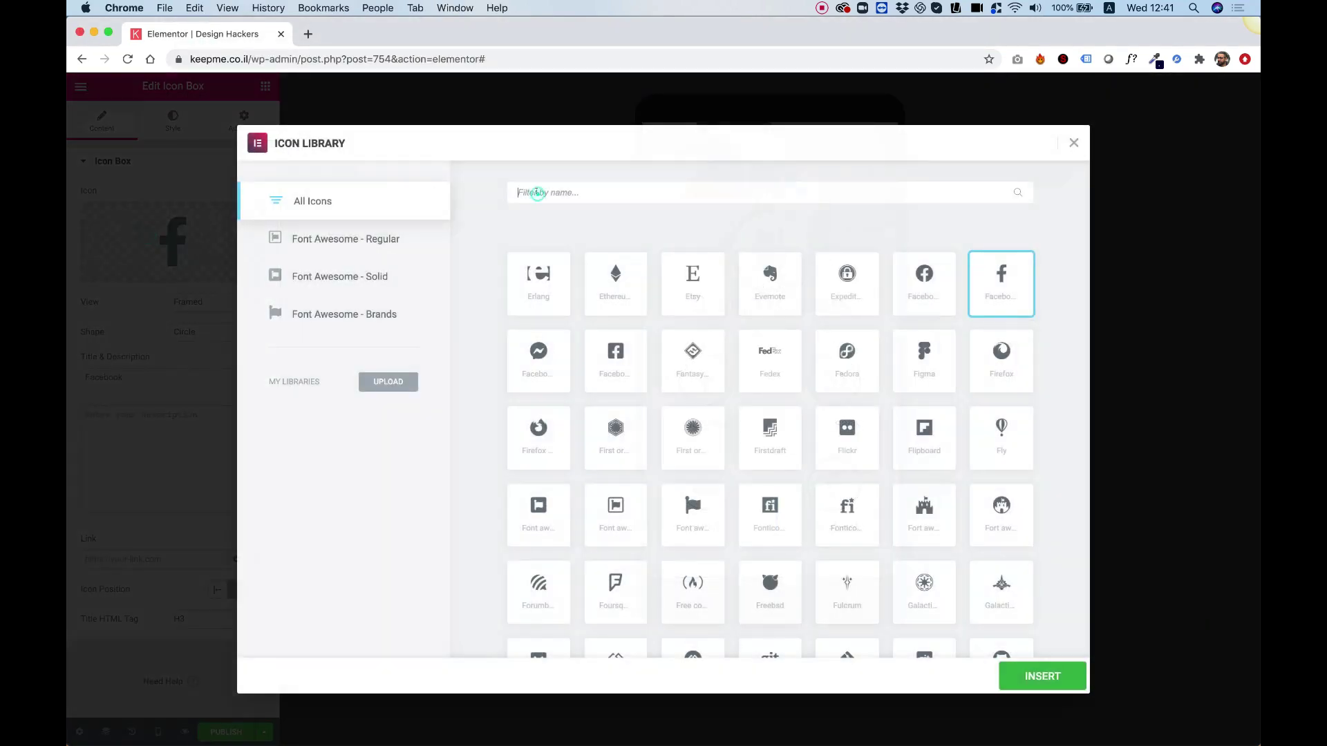
left_click(536, 192)
type("ins")
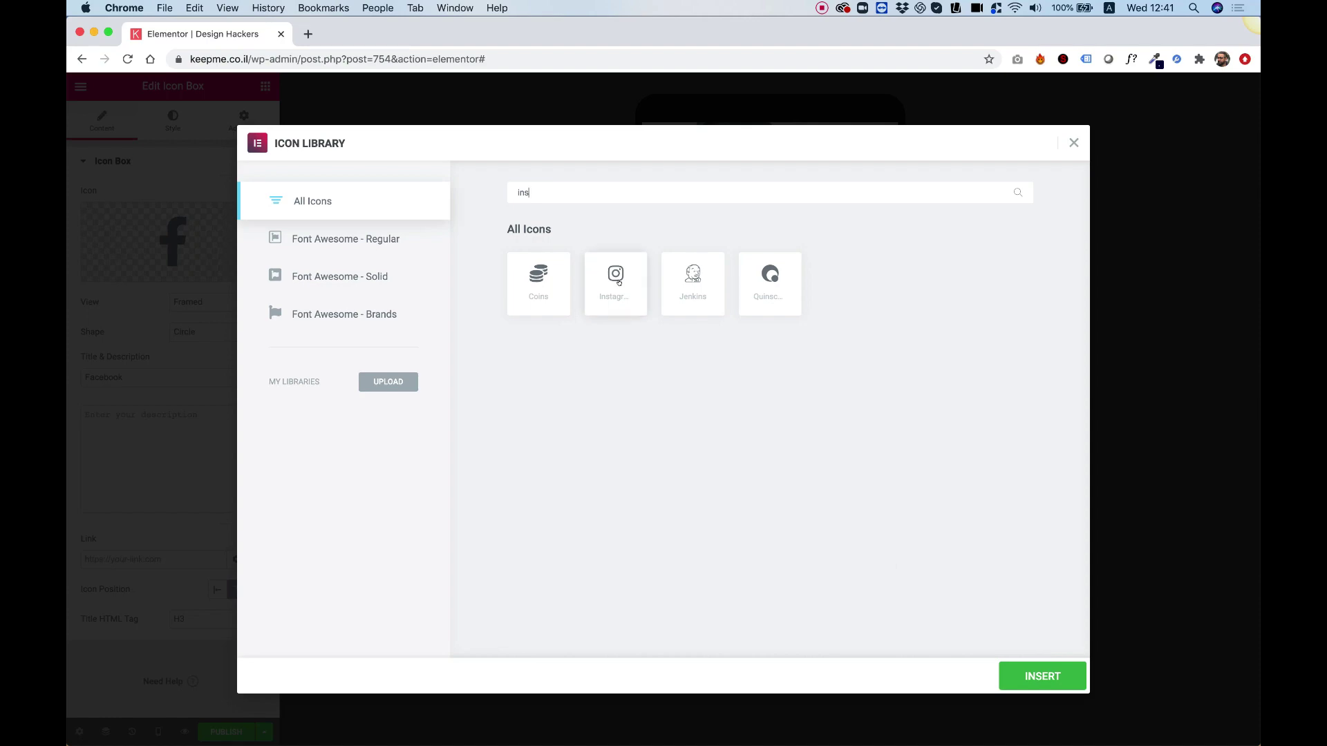
left_click(619, 282)
left_click(1042, 676)
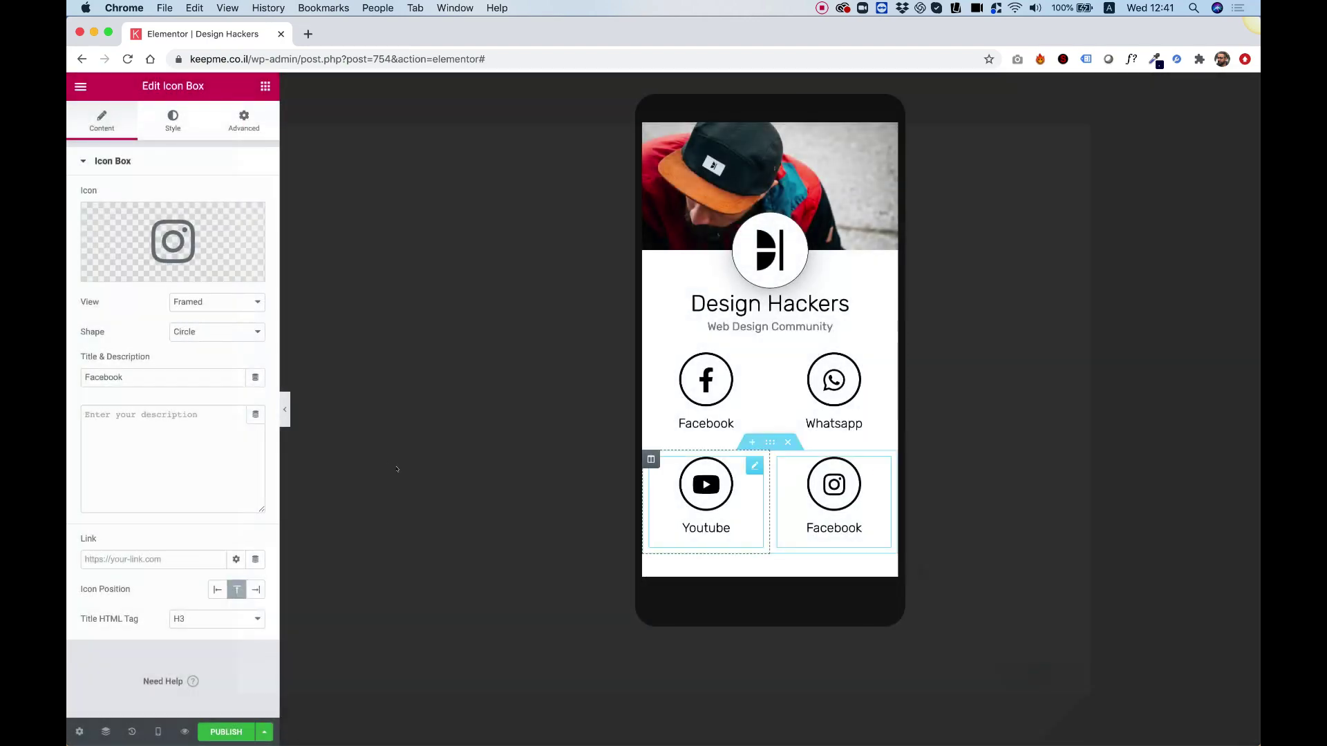
Paste the Instagram page URL into its Link and retitle it 'Instagram'.
left_click(126, 561)
key("super+v")
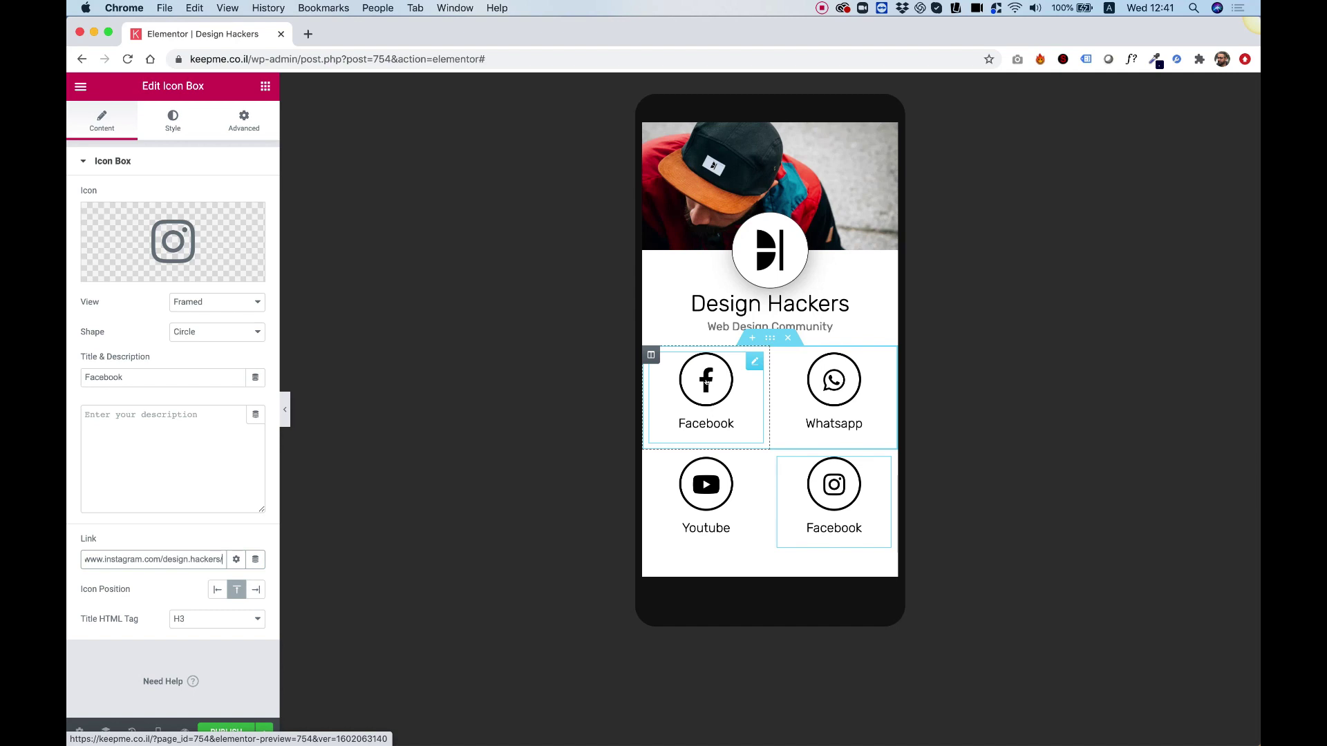
double_click(143, 374)
type("Ins")
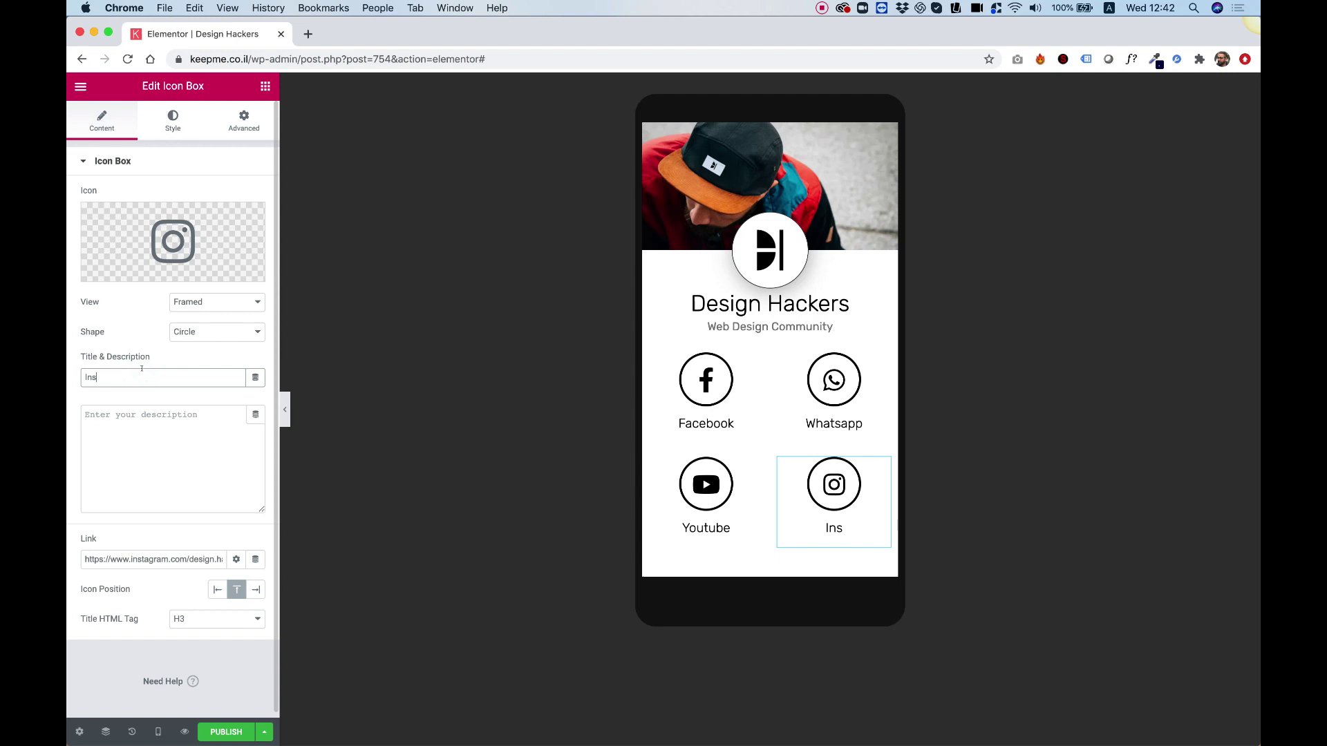
type("tagram")
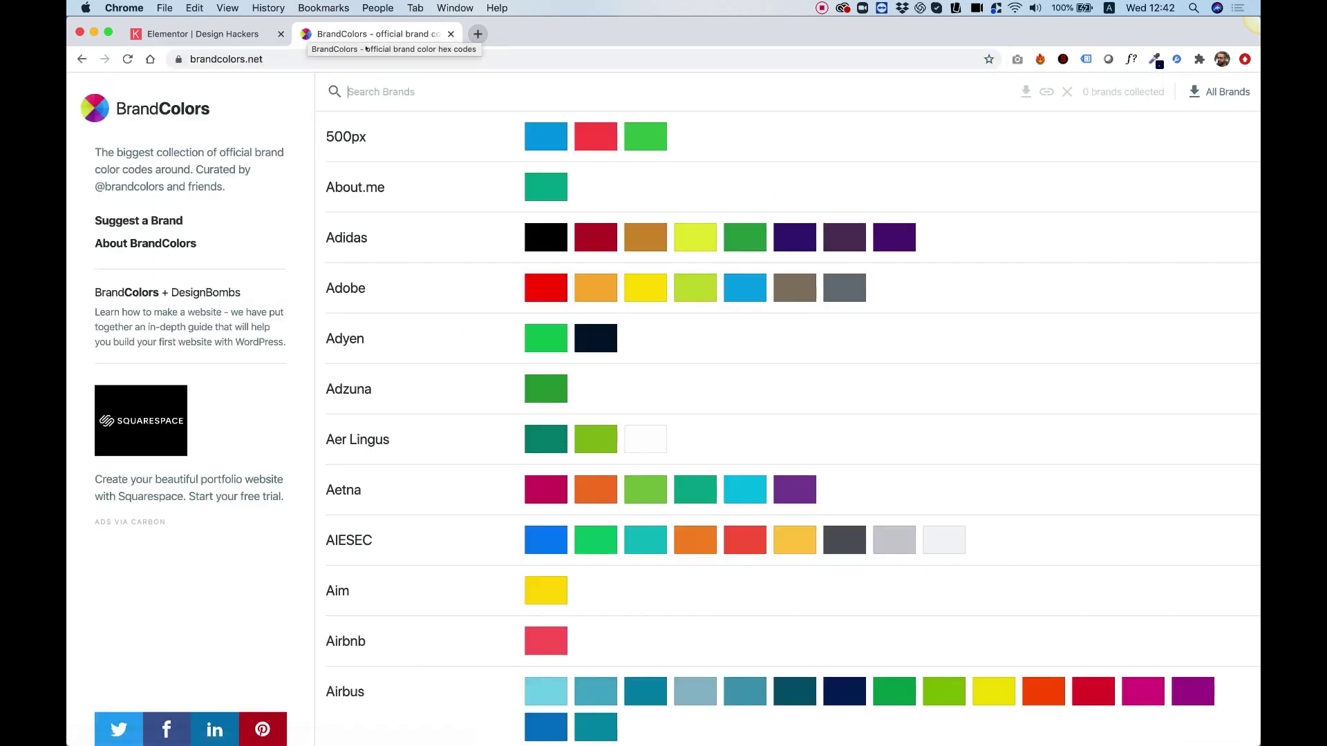
Copy Facebook's brand blue #3b5998 from BrandColors and set it as the Facebook icon's primary color.
left_click(372, 93)
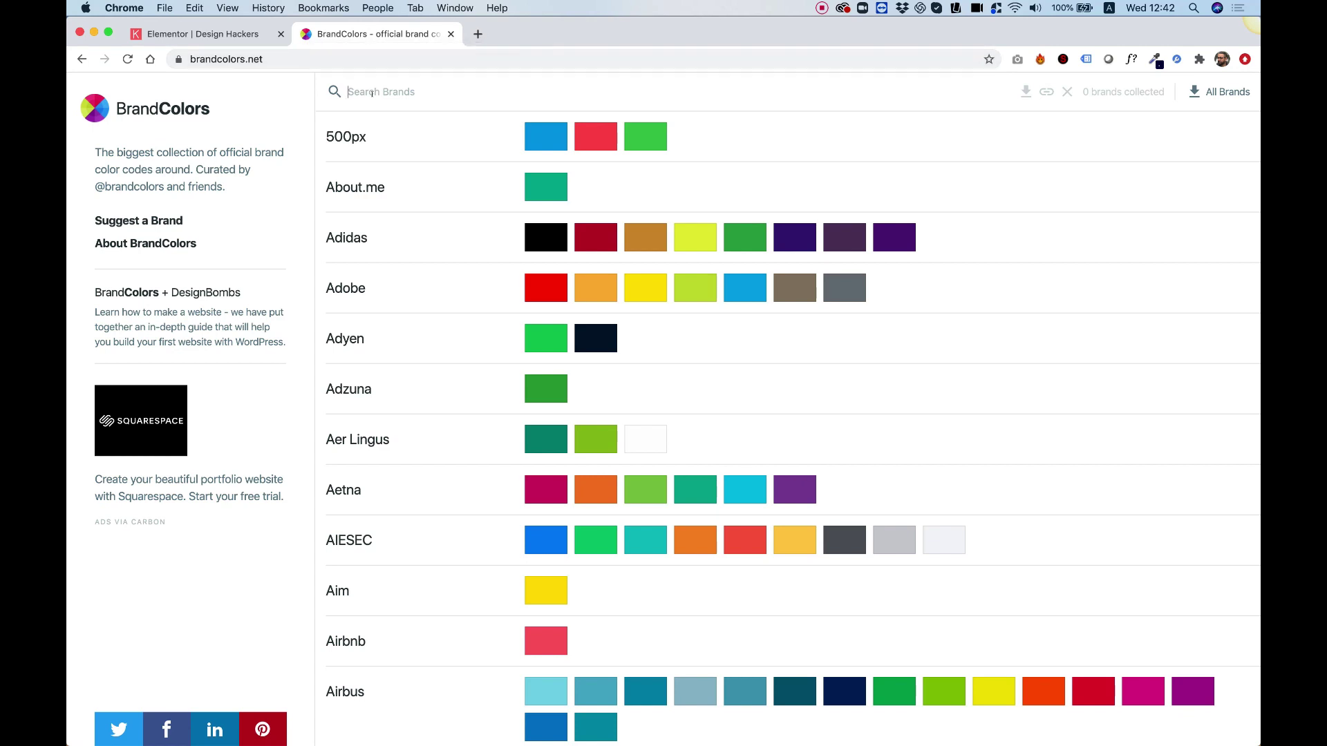
type("face")
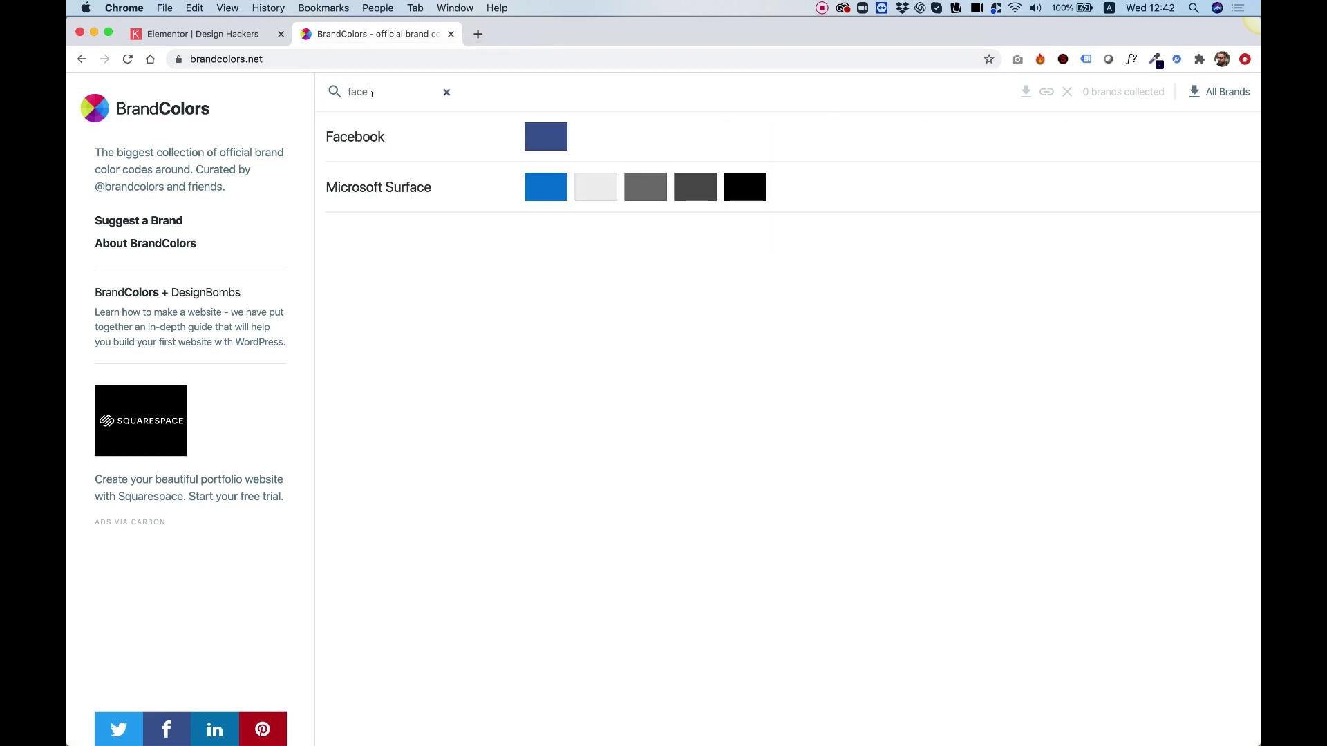
left_click(535, 138)
left_click(200, 36)
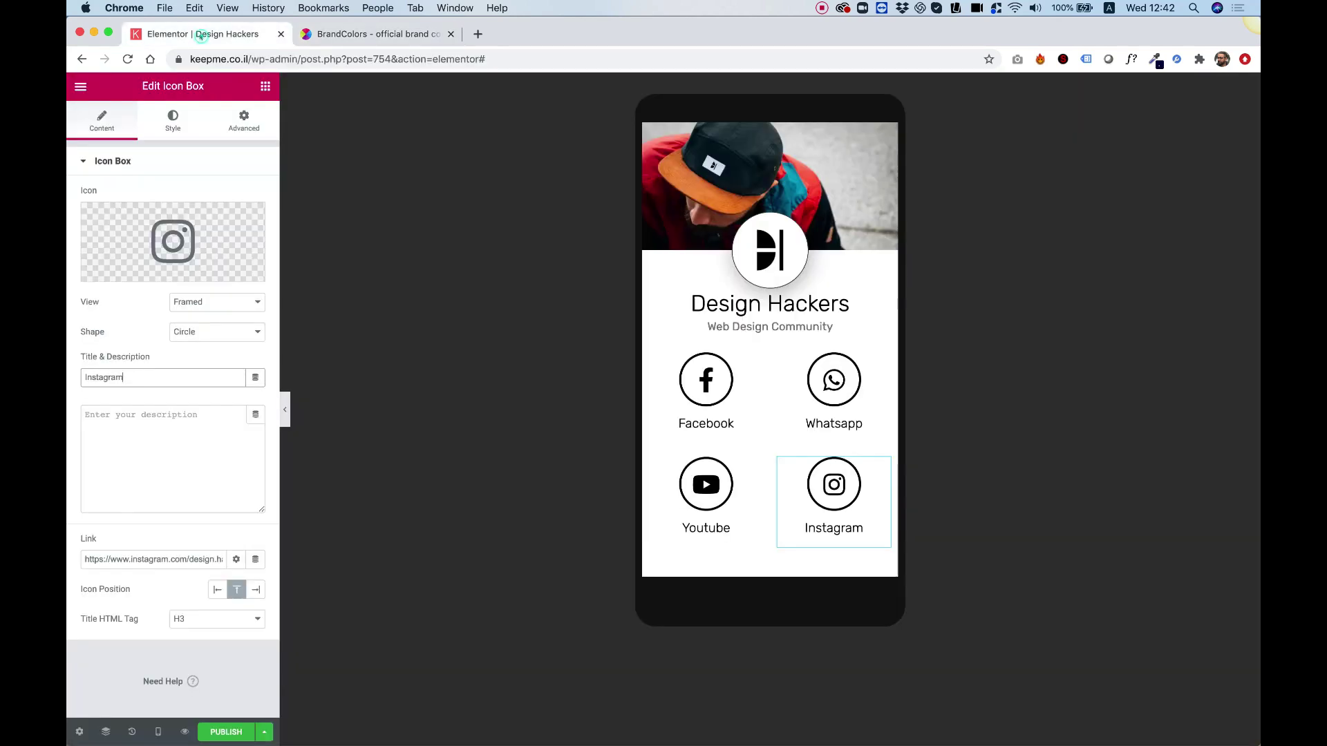
left_click(711, 391)
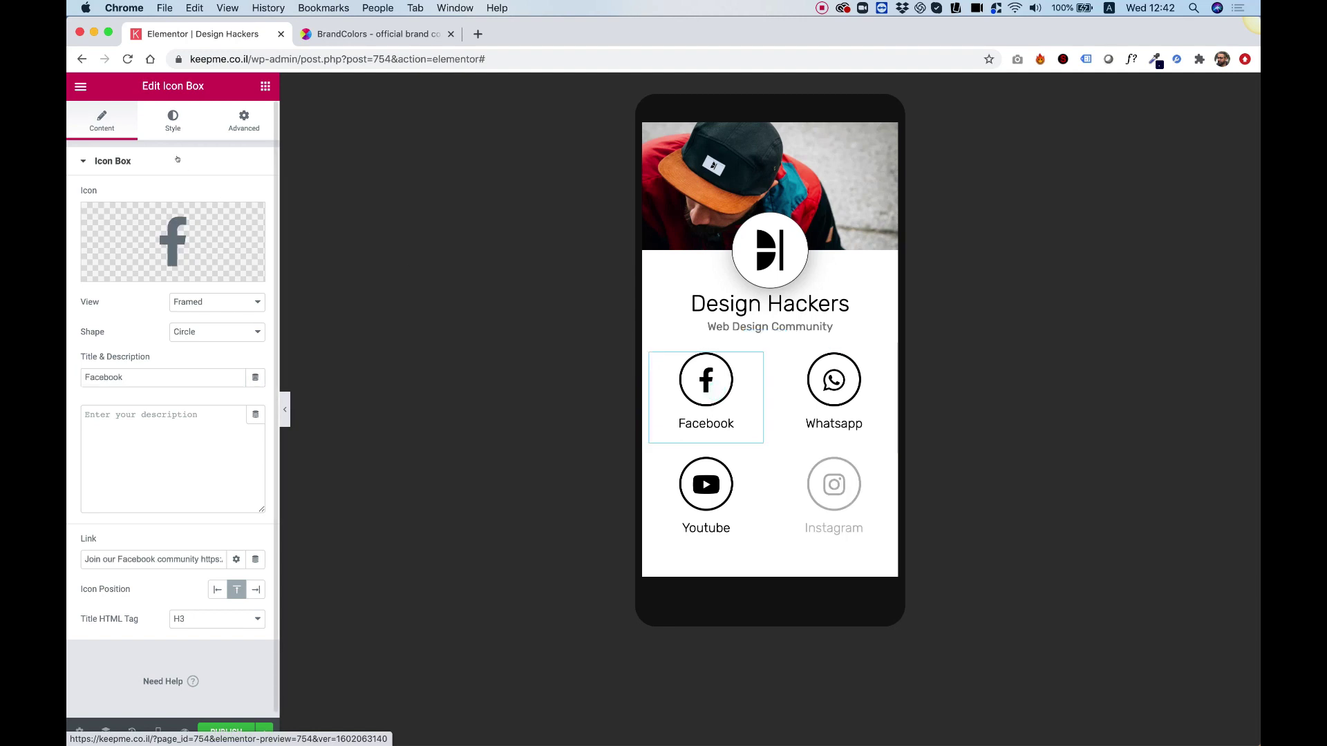
left_click(173, 120)
left_click(236, 227)
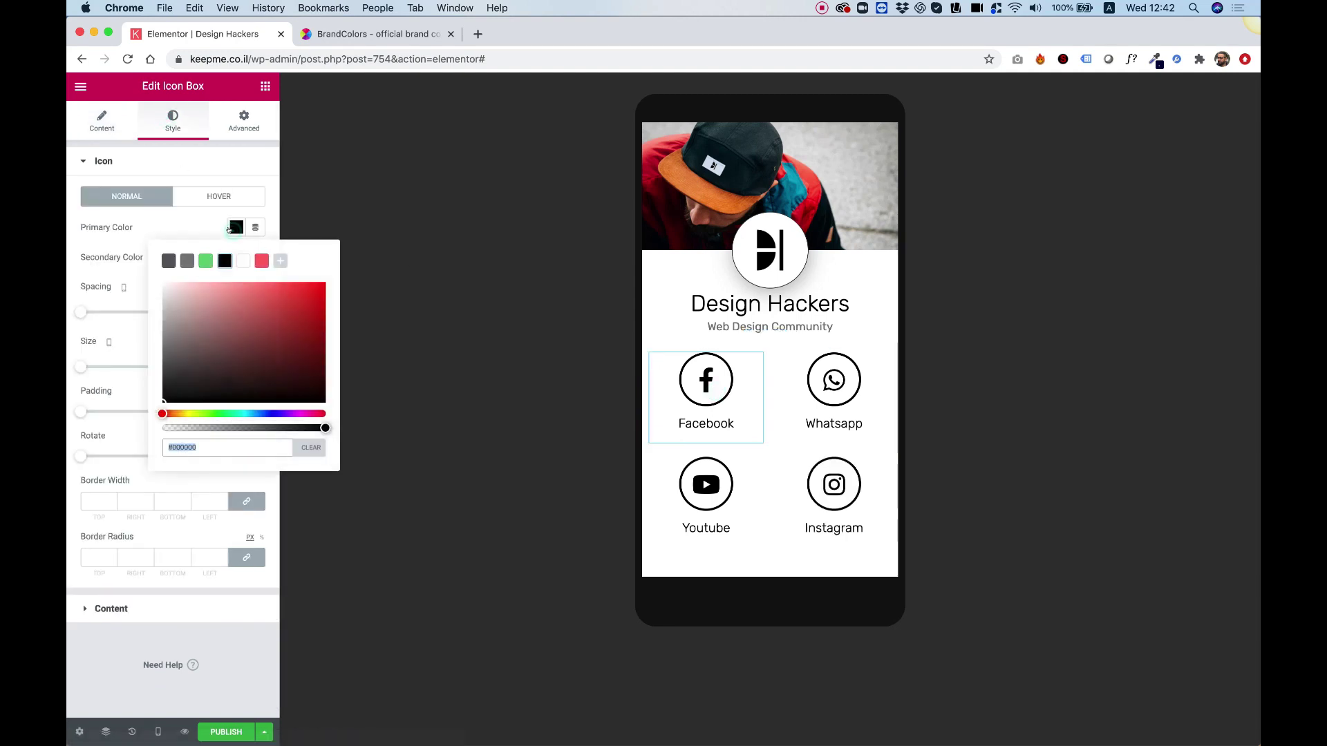
key("super+v")
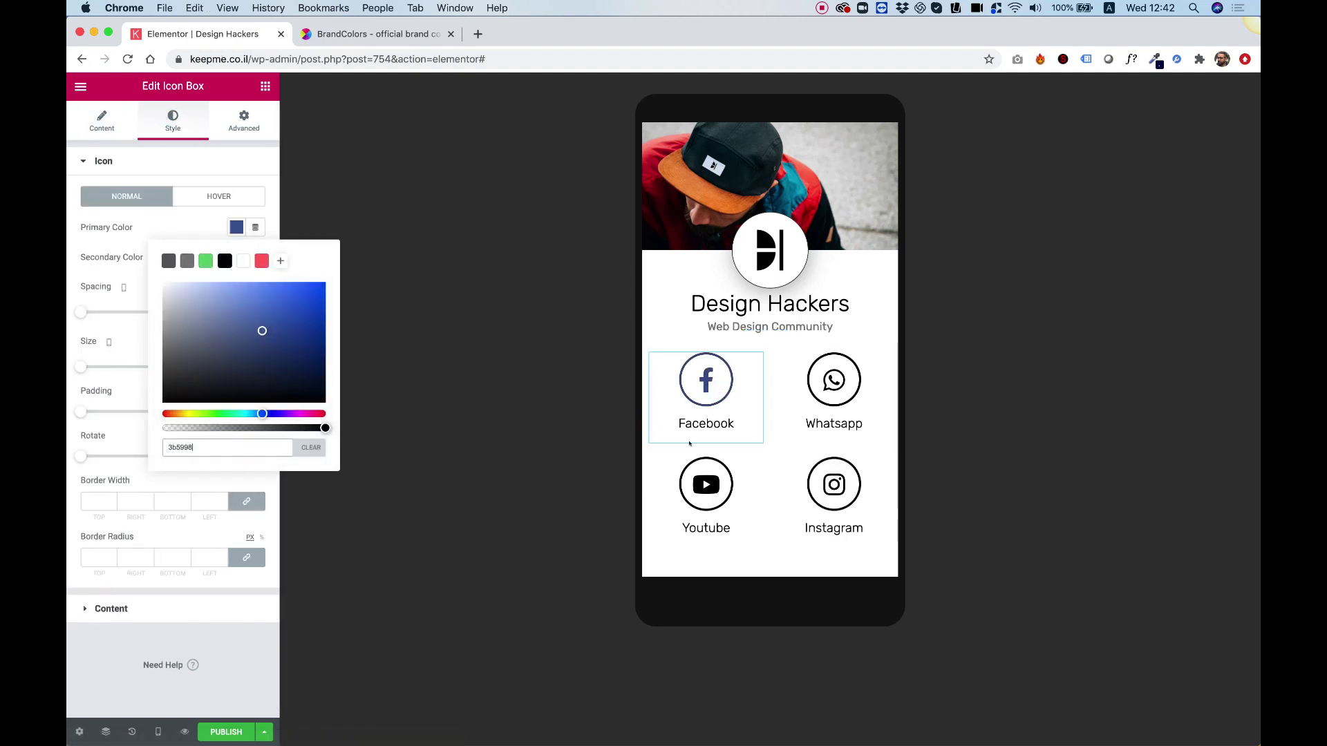
Copy WhatsApp's brand green #25d366 and set it as the Whatsapp icon's primary color.
left_click(834, 404)
left_click(360, 38)
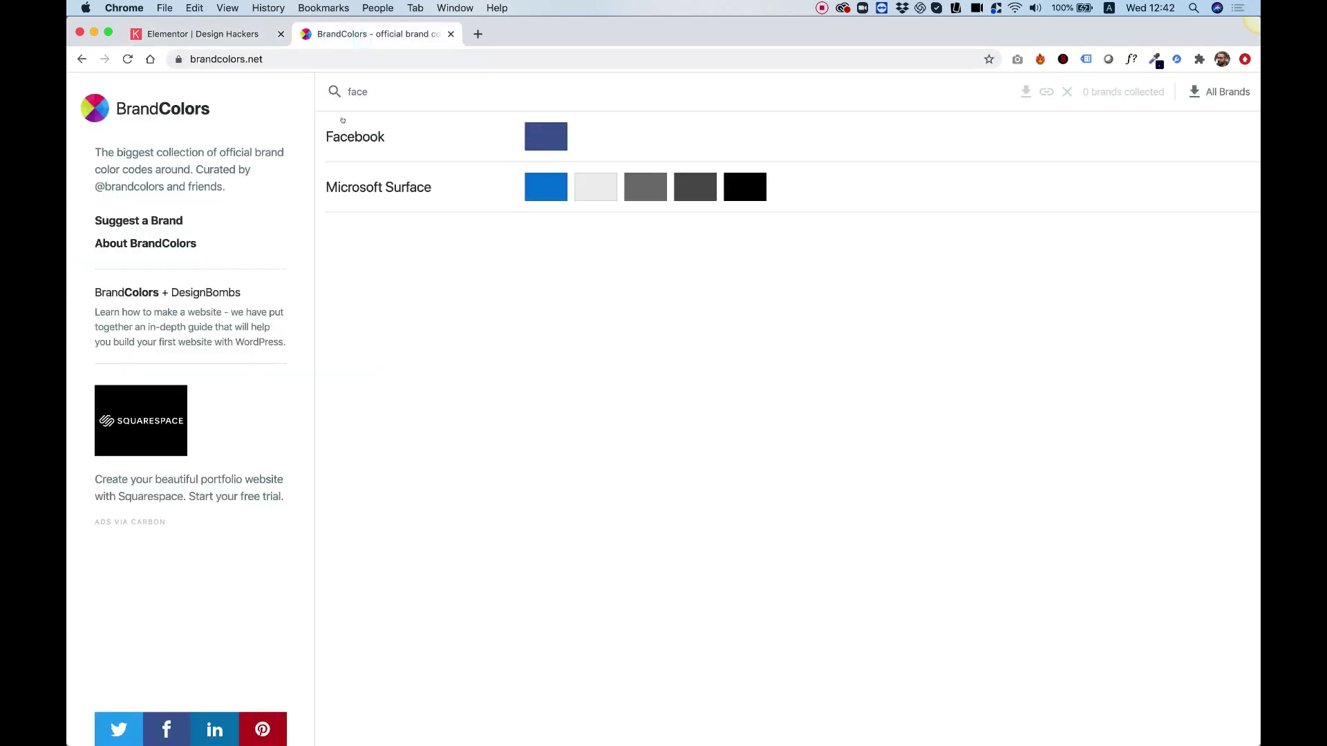
double_click(370, 93)
type("wh")
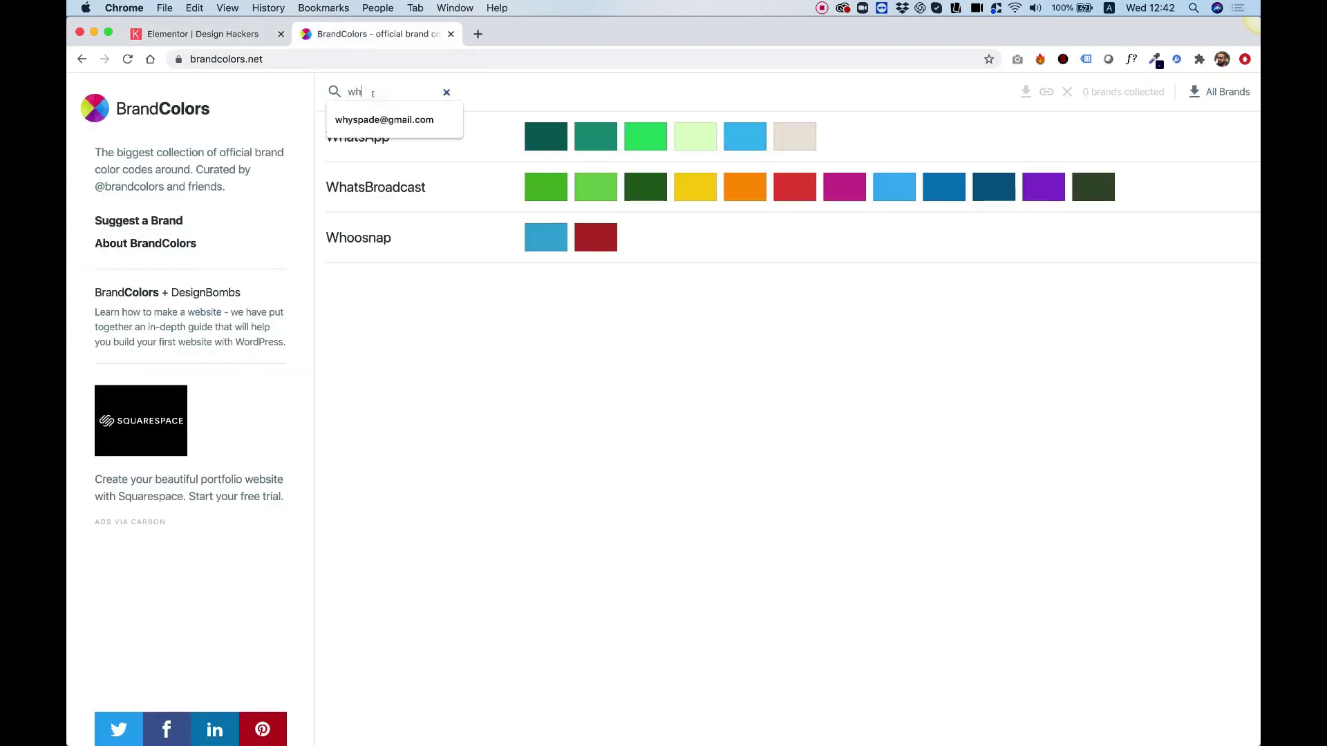
type("ats")
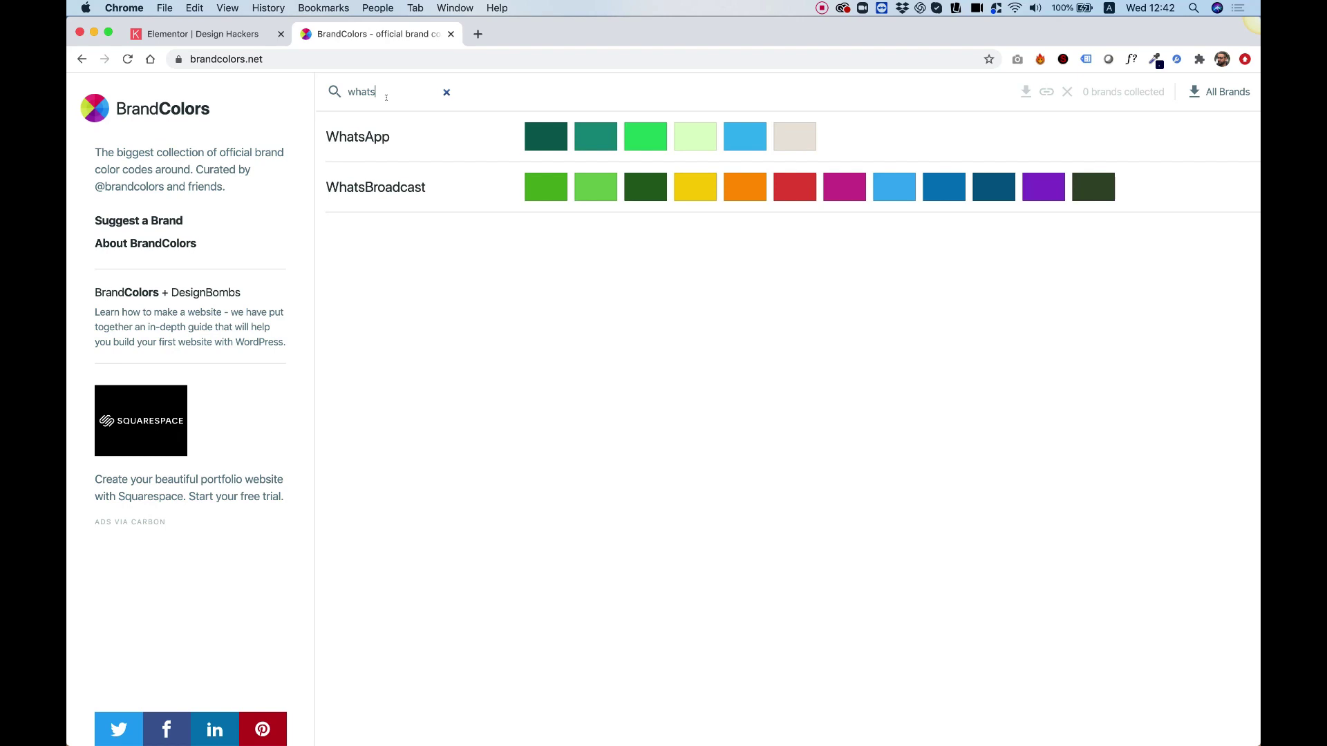
left_click(643, 135)
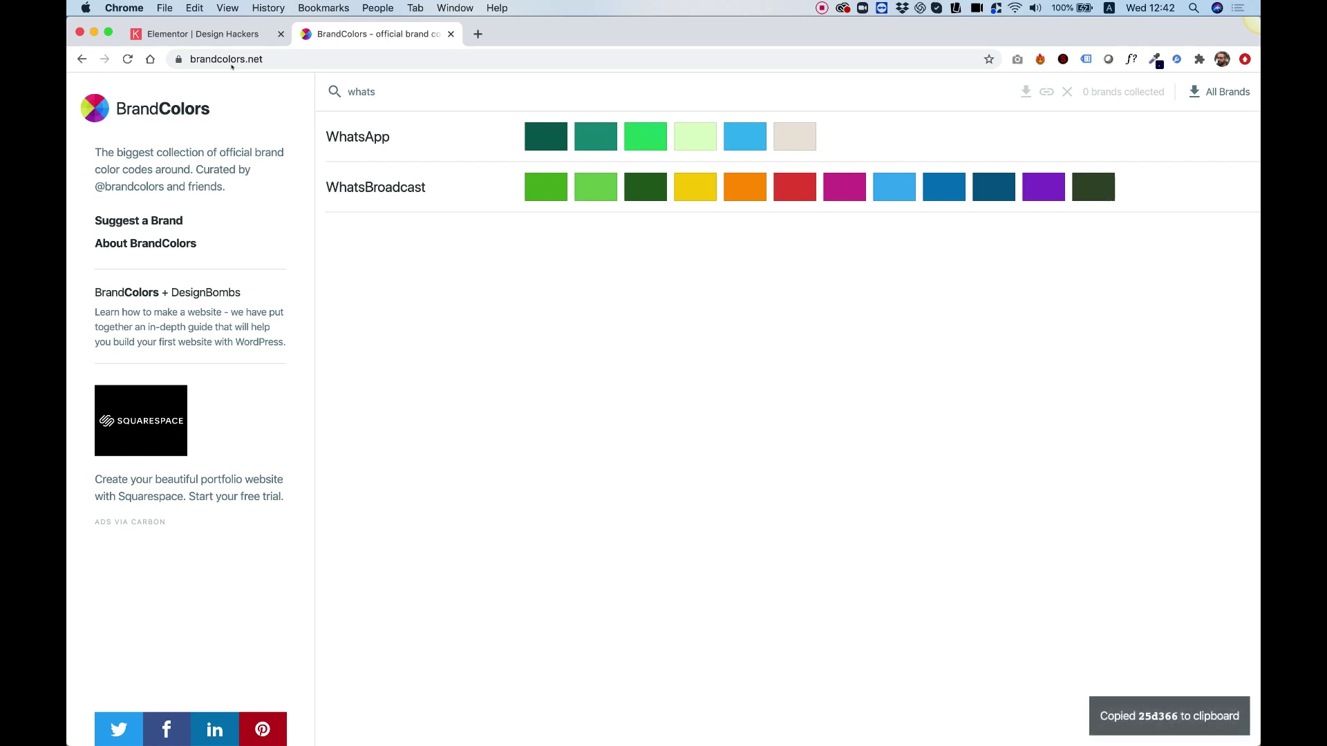
left_click(202, 35)
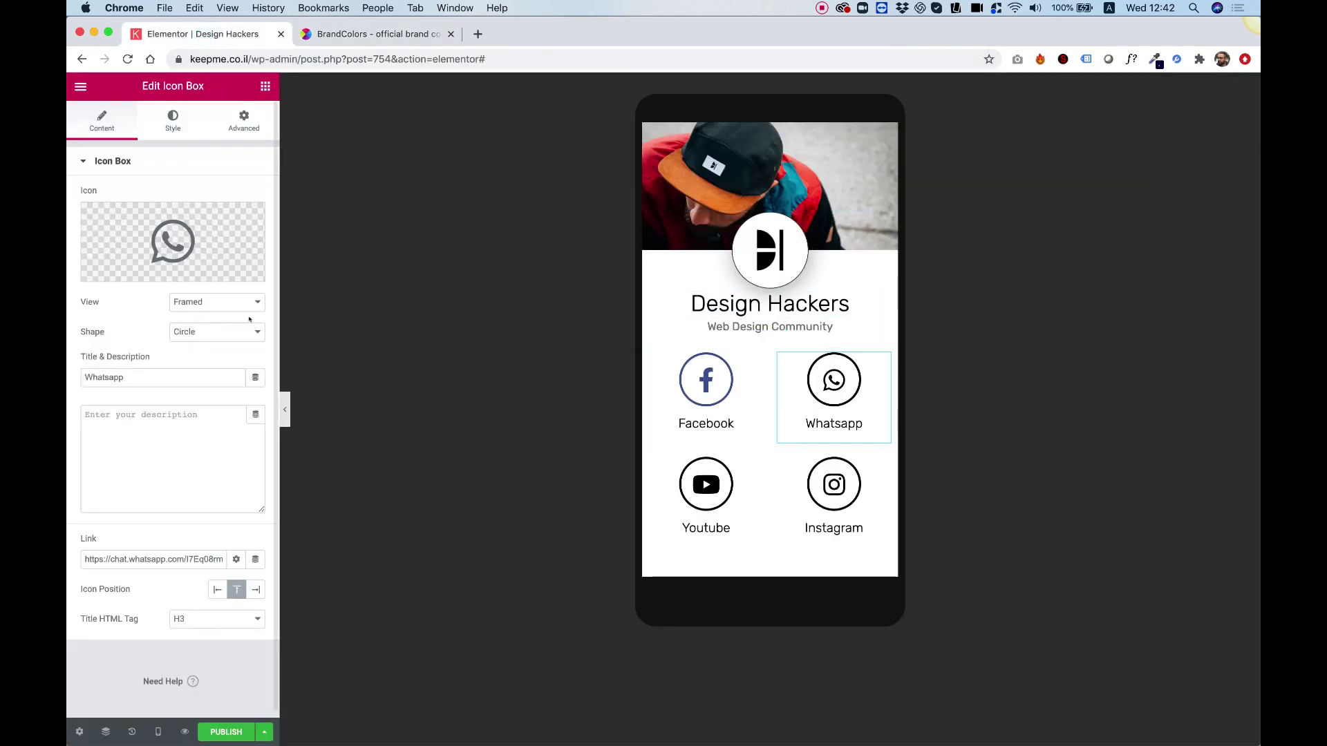
left_click(173, 121)
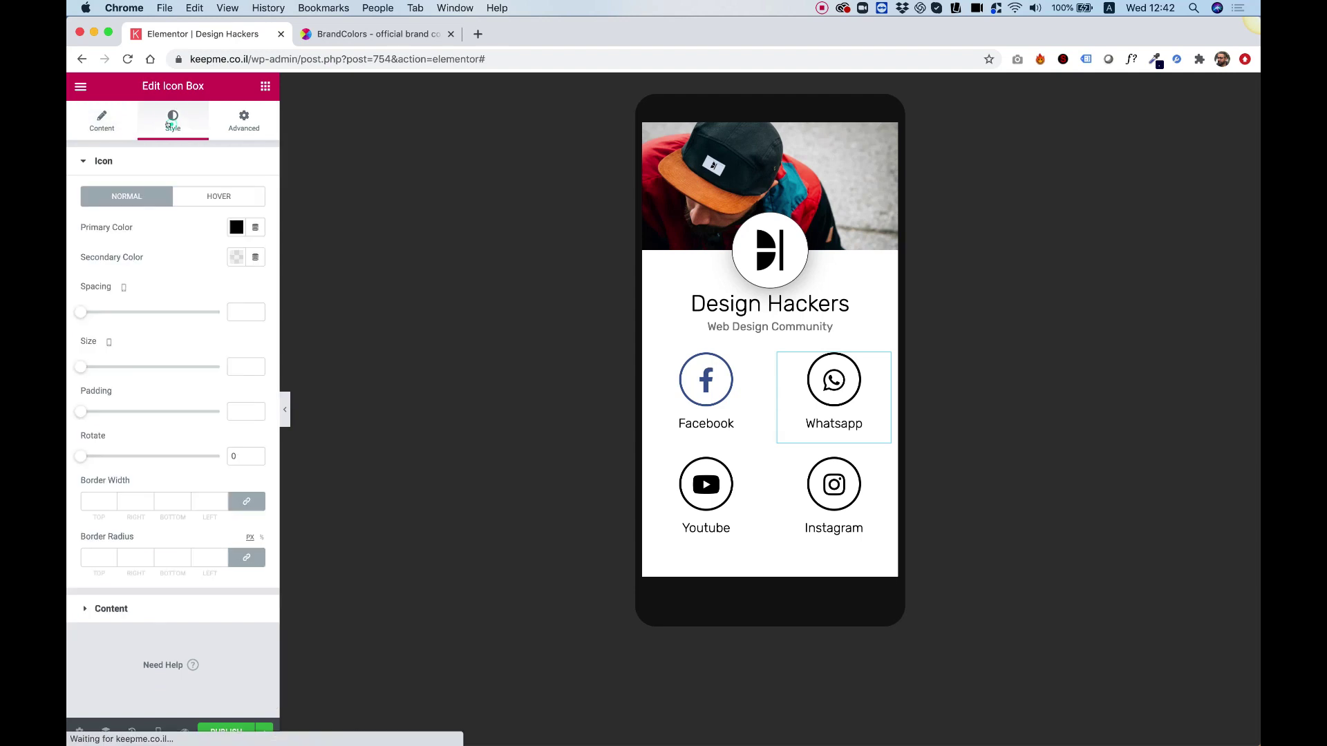
left_click(235, 227)
key("super+v")
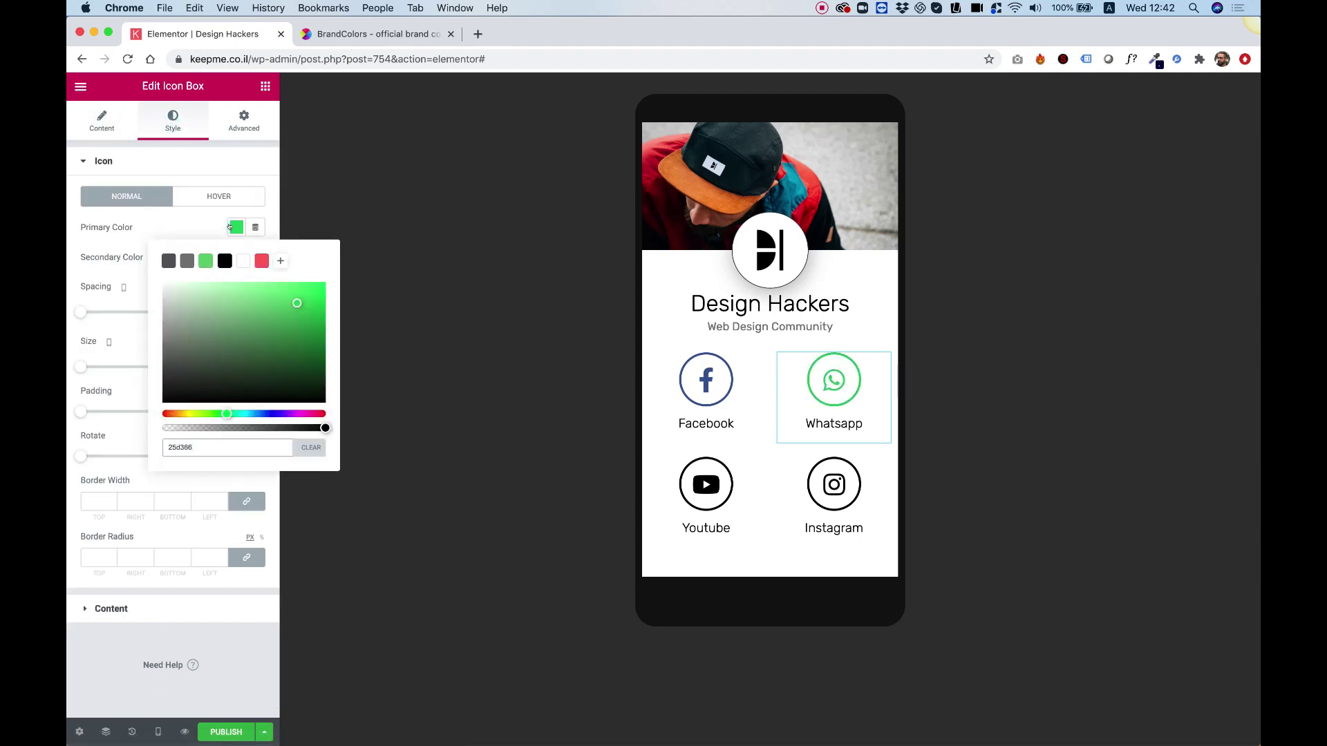
Copy YouTube's brand red #ff0000 and set it as the Youtube icon's primary color.
left_click(326, 35)
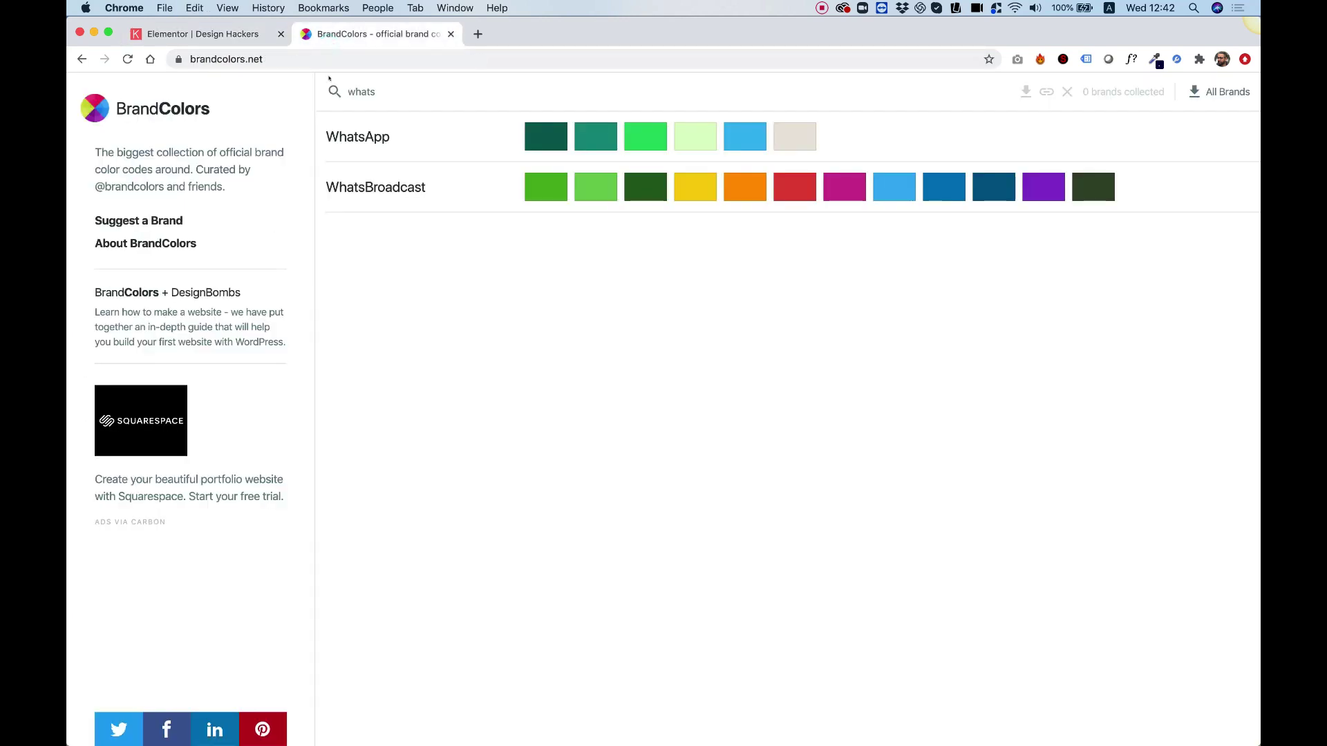
double_click(349, 91)
type("you")
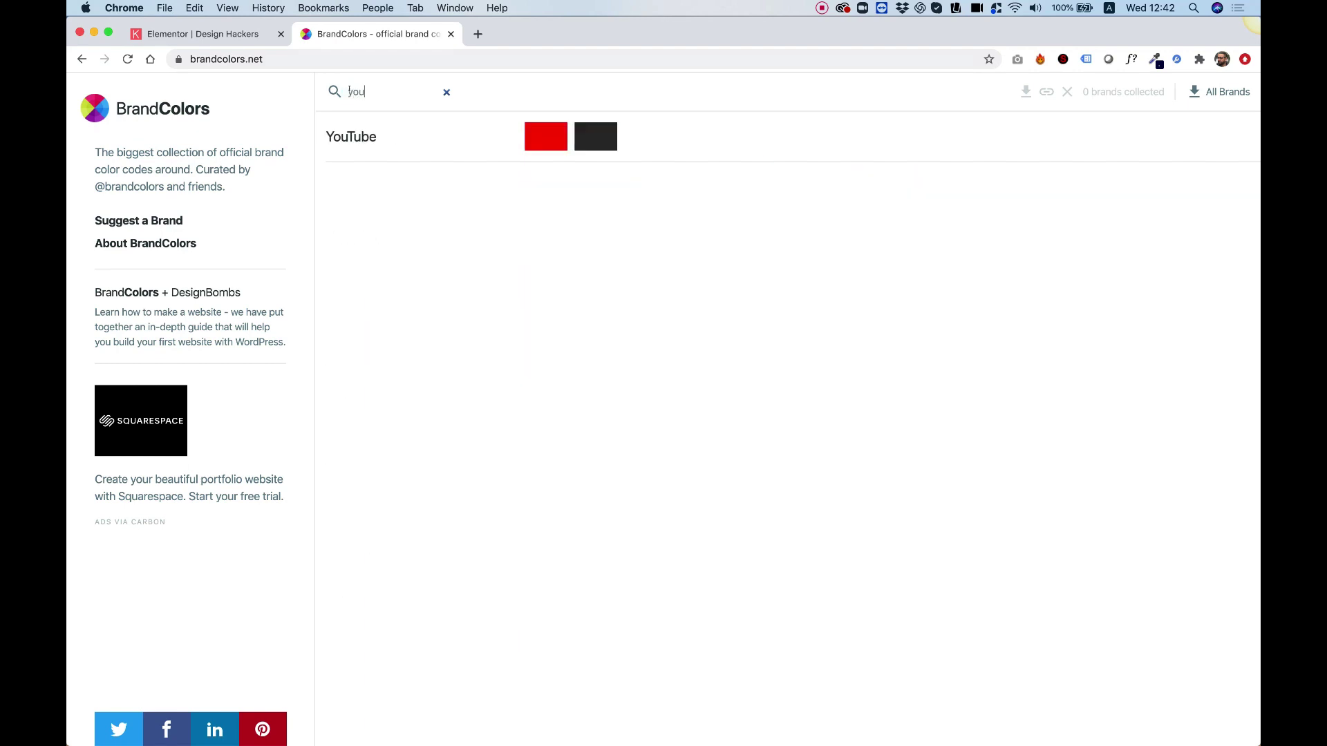
left_click(545, 149)
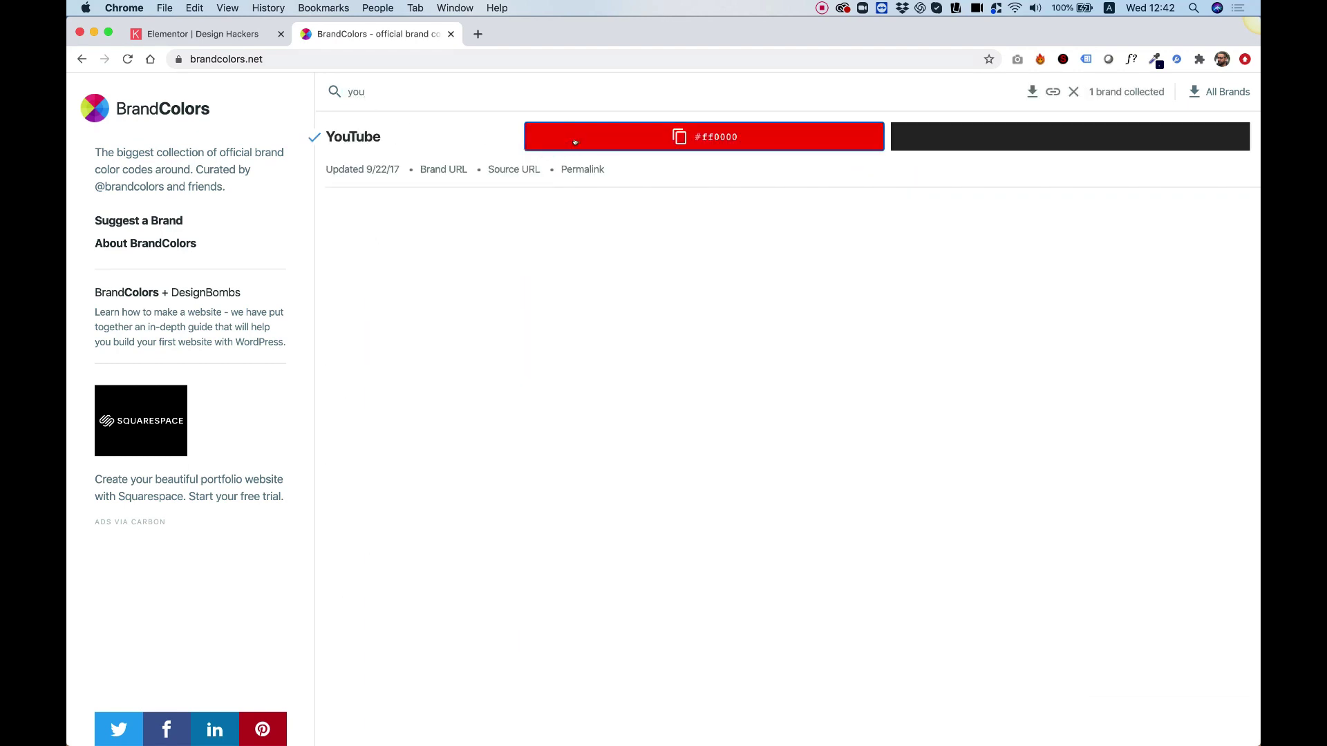
left_click(579, 142)
left_click(201, 34)
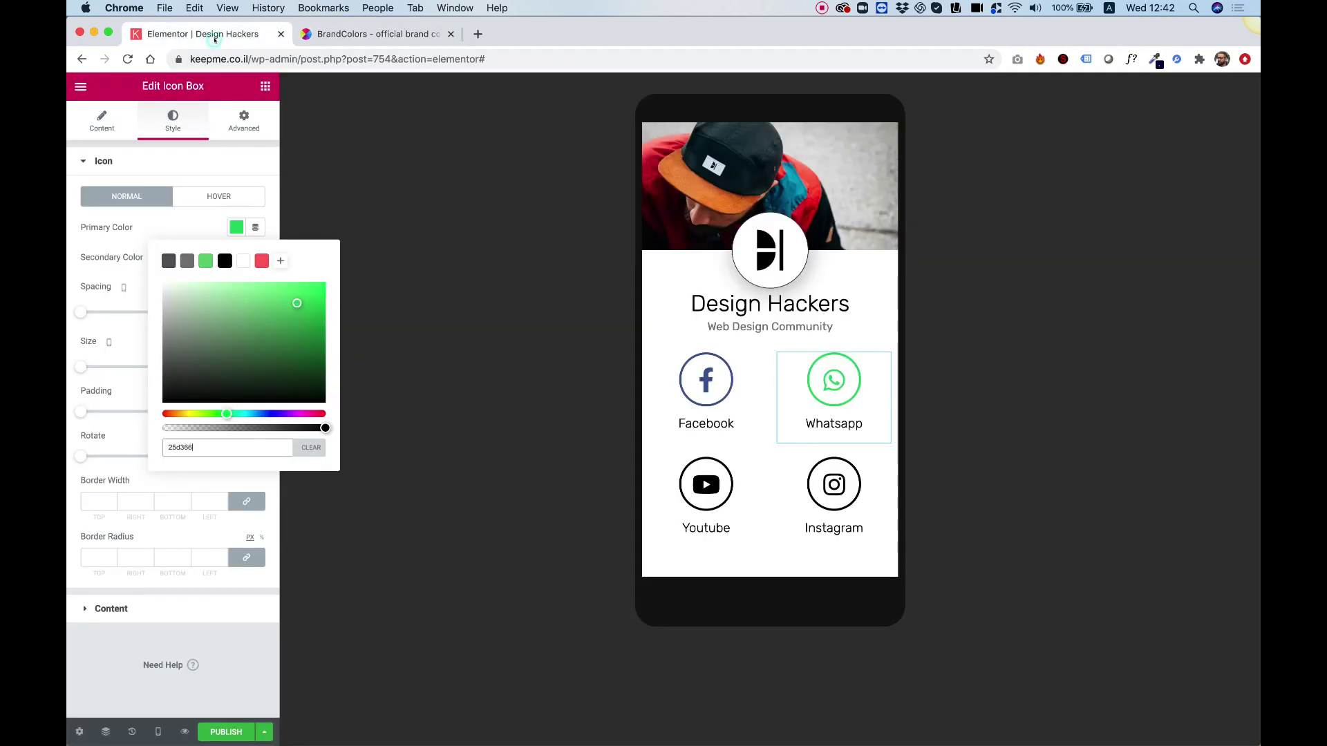
left_click(706, 485)
left_click(173, 119)
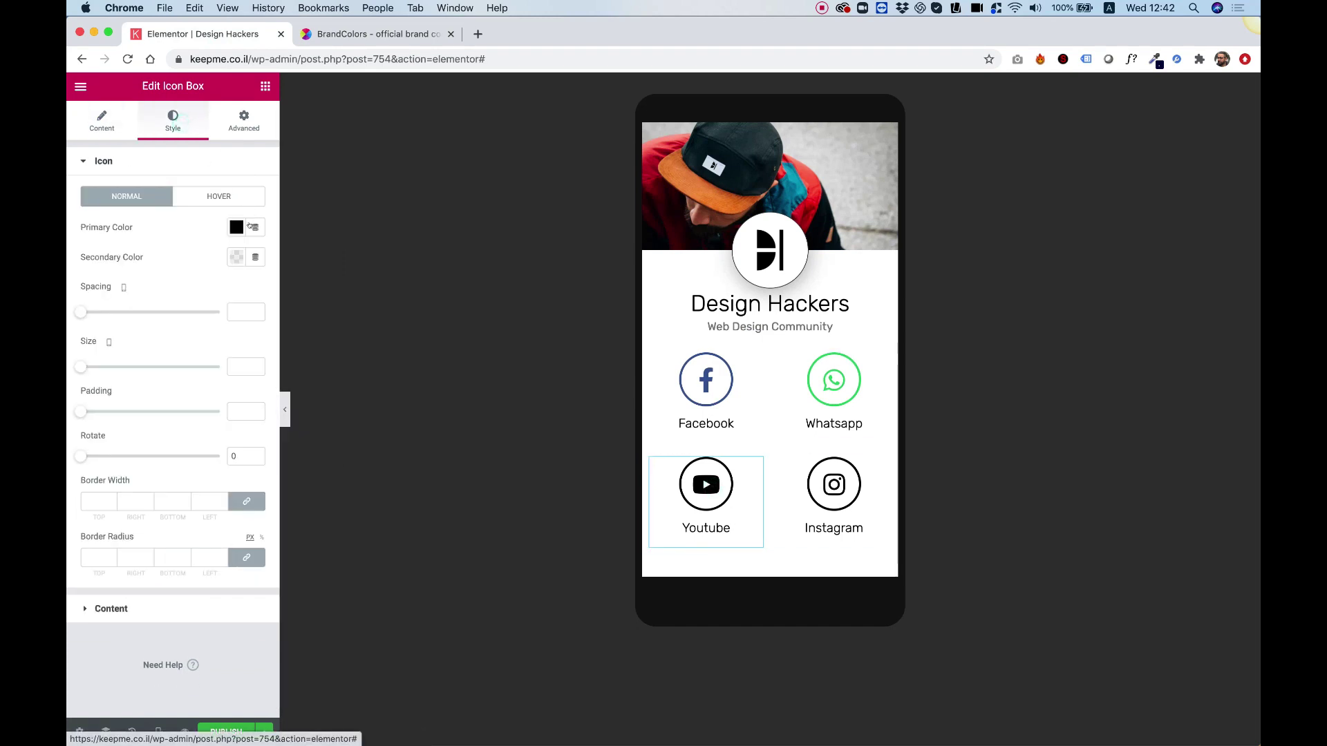
left_click(236, 227)
key("super+v")
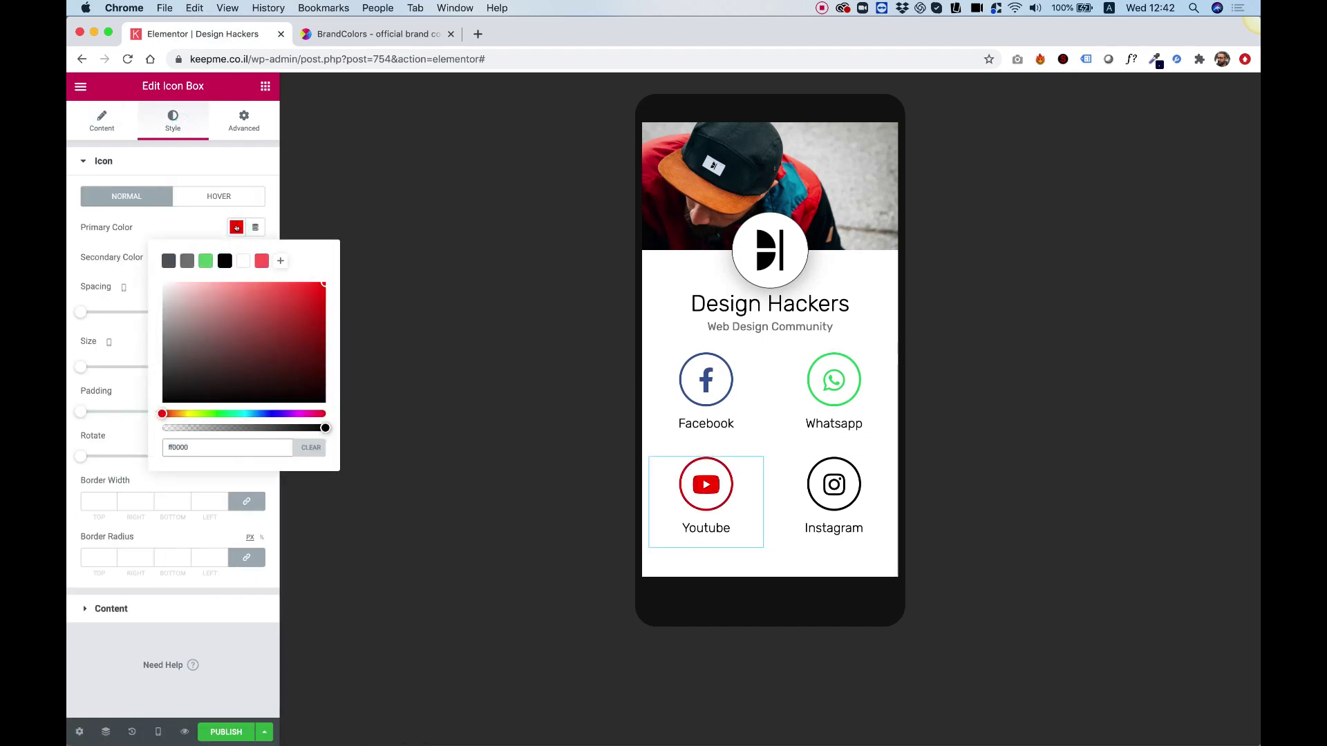
Set the Instagram icon's primary color to brand pink #e1306c, then publish the page.
left_click(349, 33)
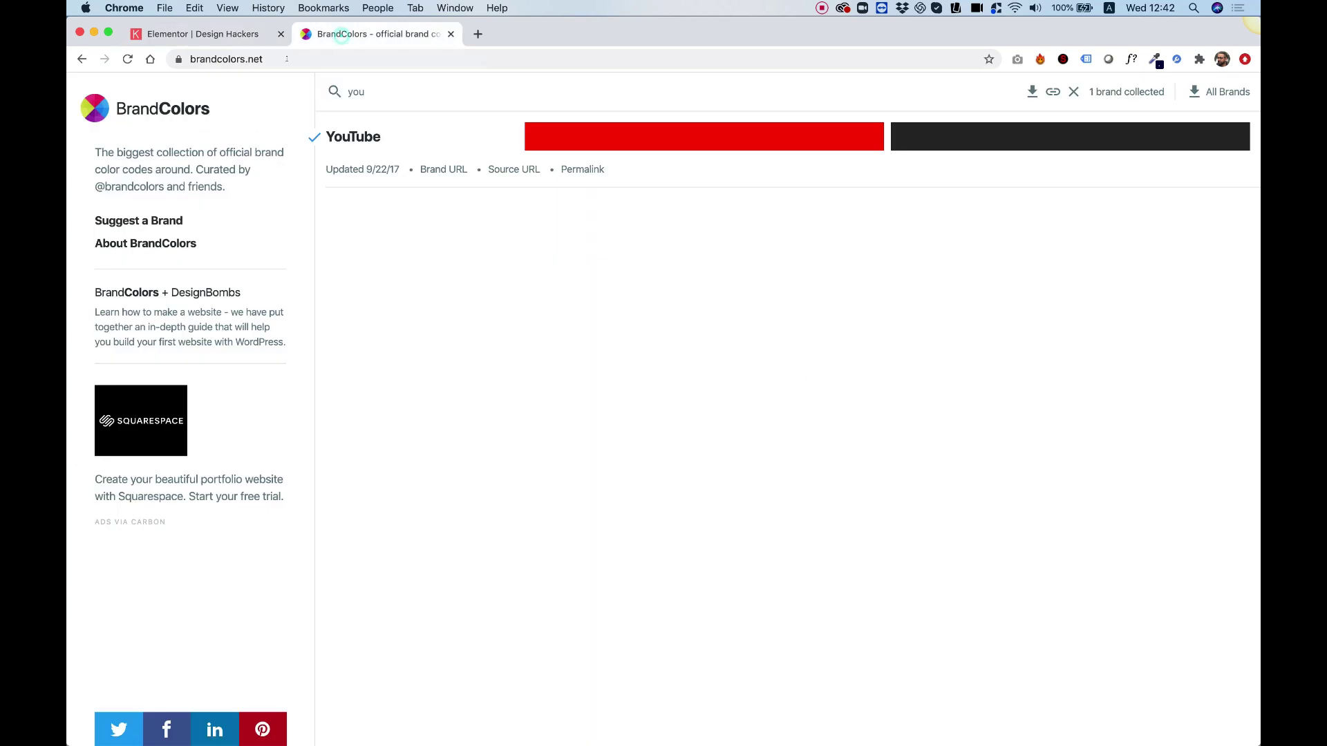
double_click(356, 91)
type("insst")
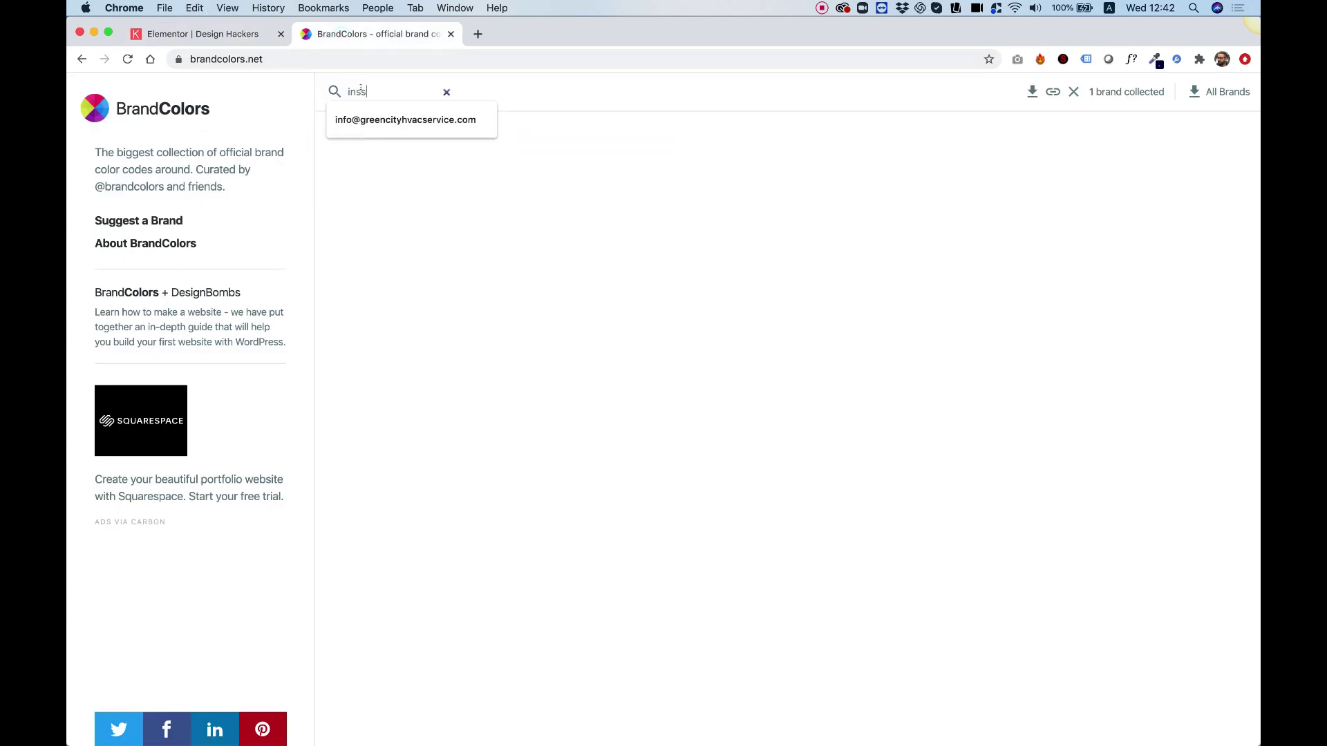
key("BackSpace")
key("BackSpace")
type("t")
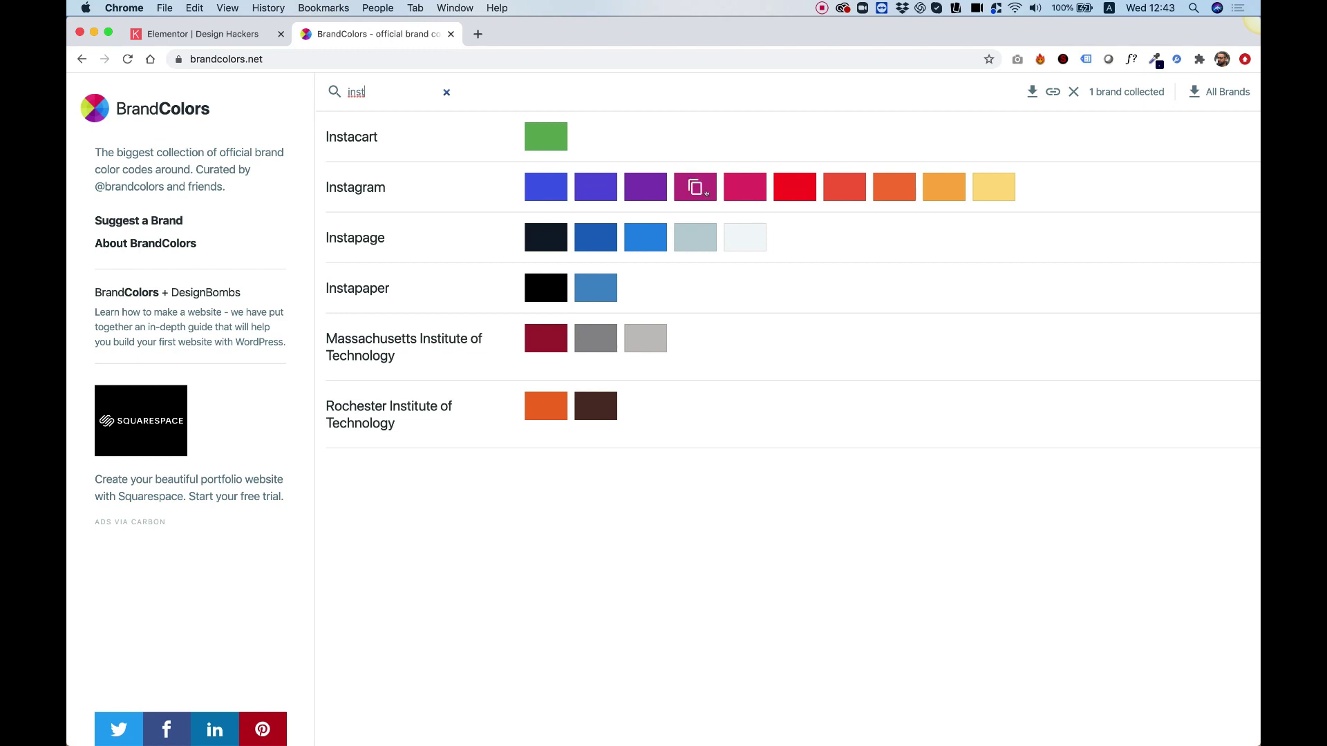
left_click(745, 188)
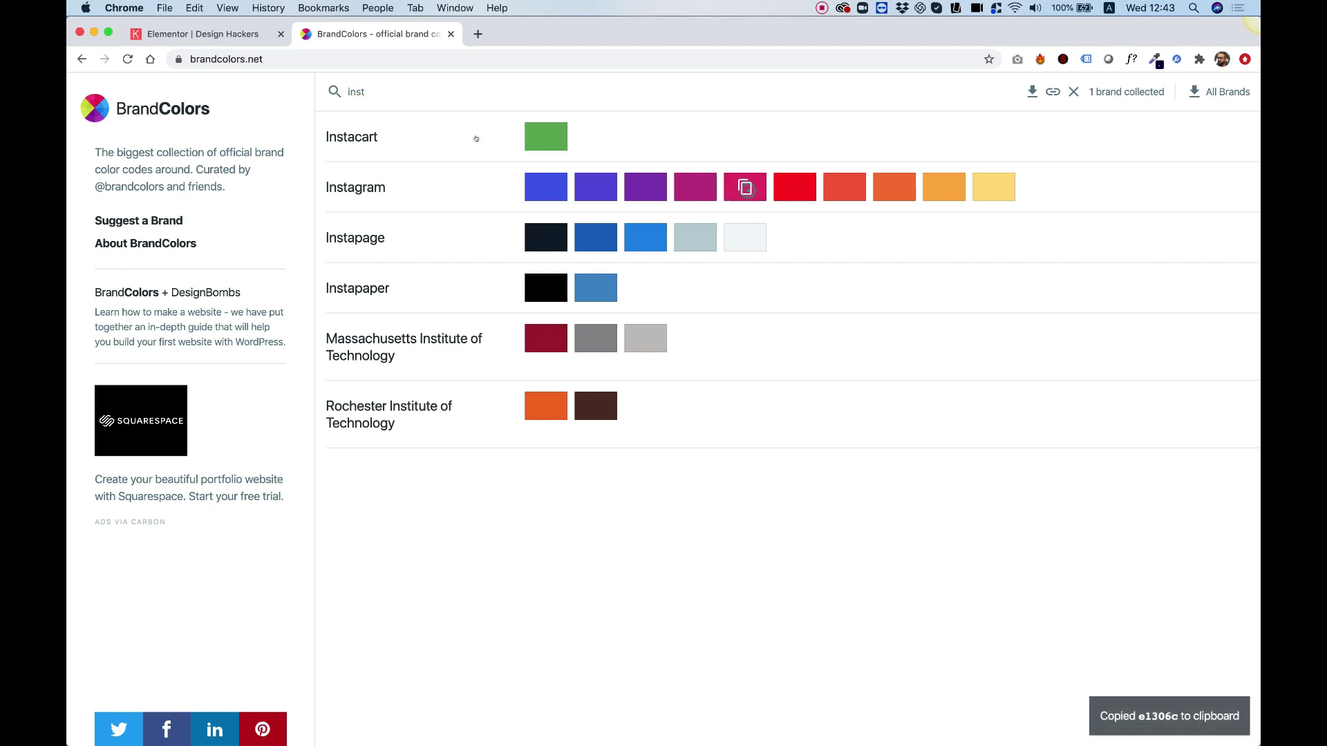
left_click(201, 34)
left_click(841, 501)
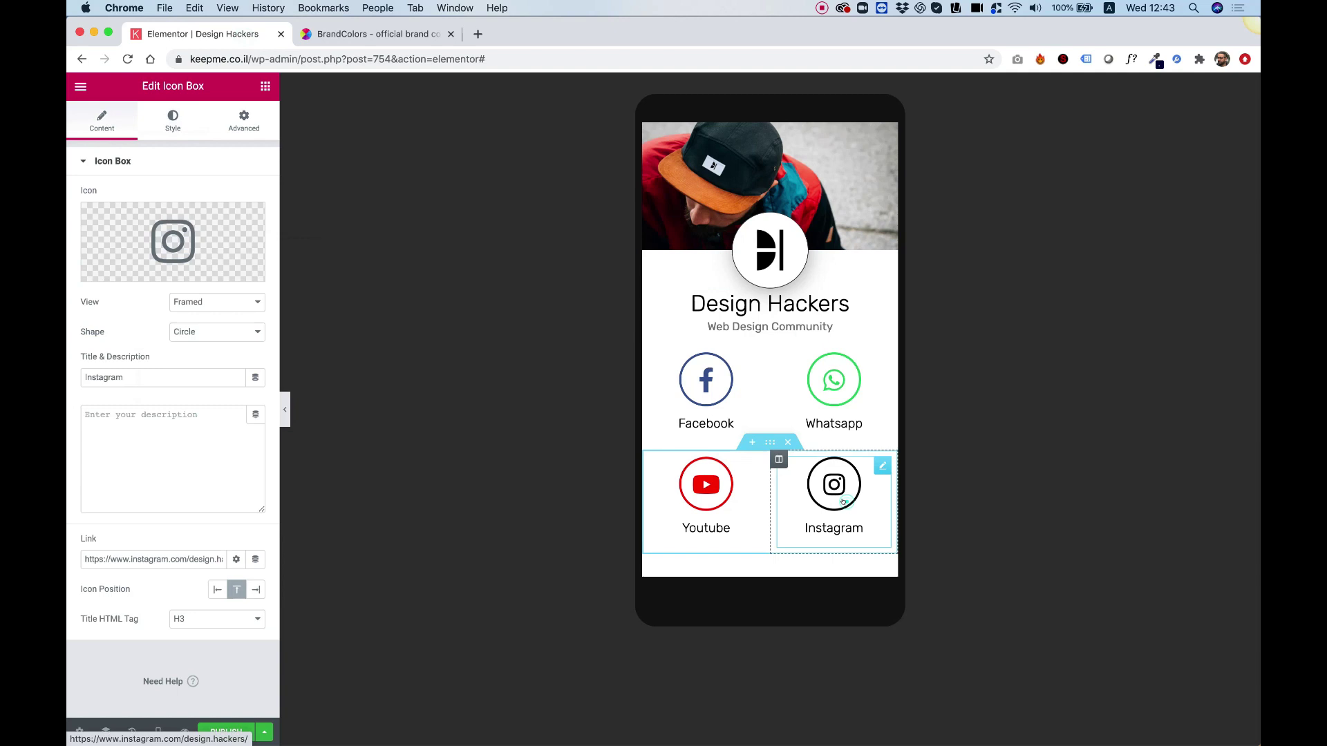
left_click(173, 121)
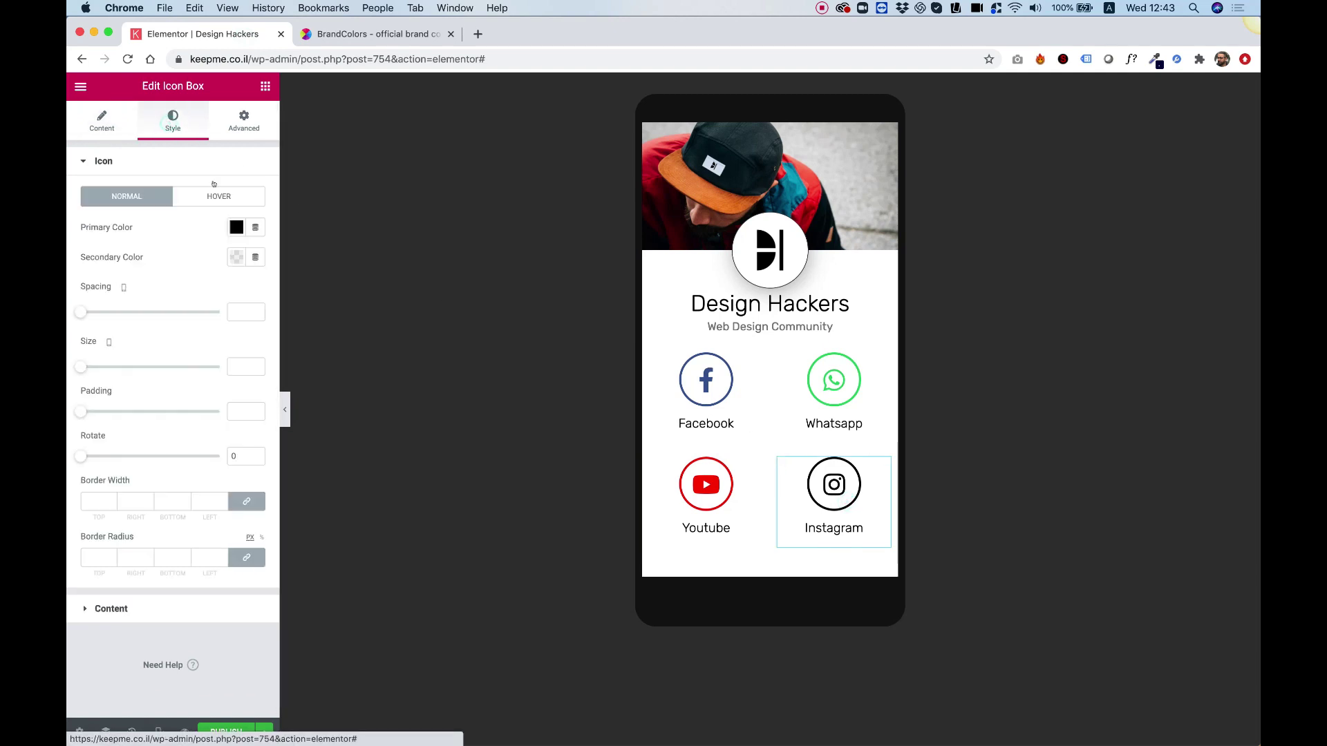
left_click(236, 227)
type("e1306c")
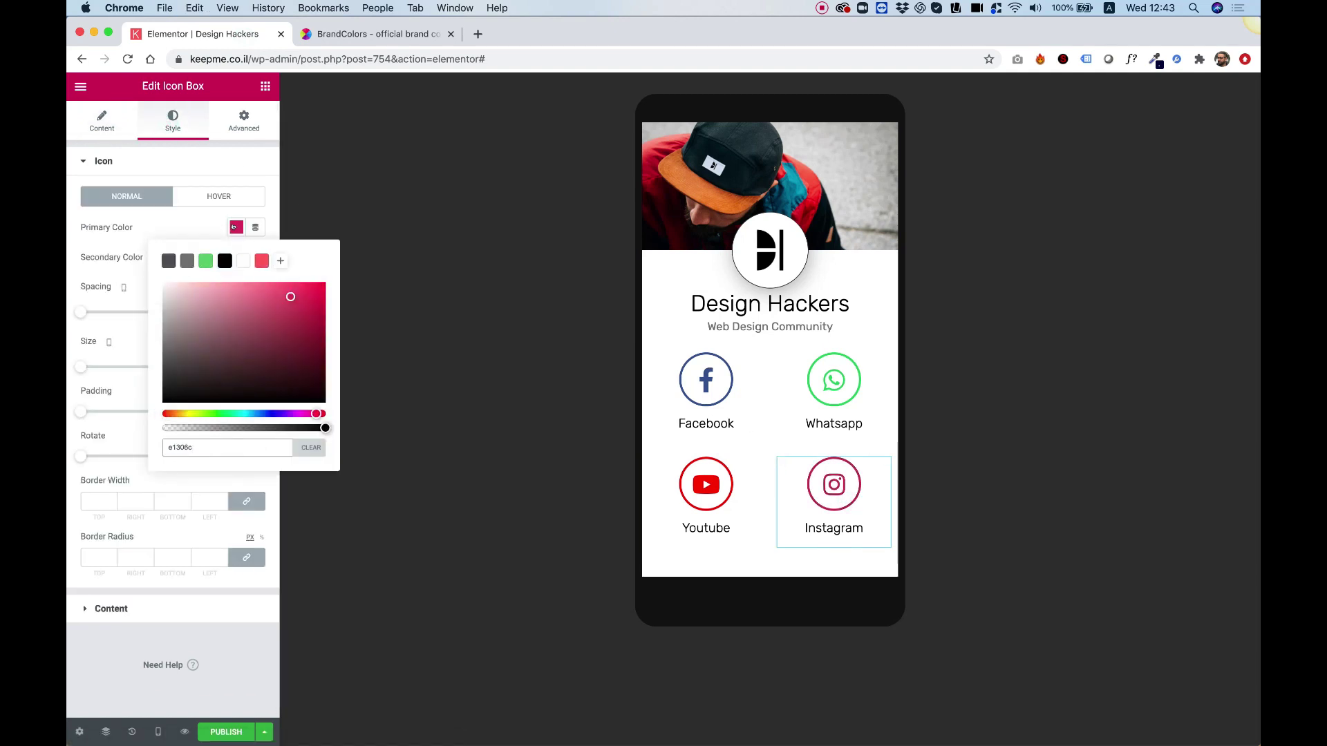
left_click(251, 632)
left_click(223, 732)
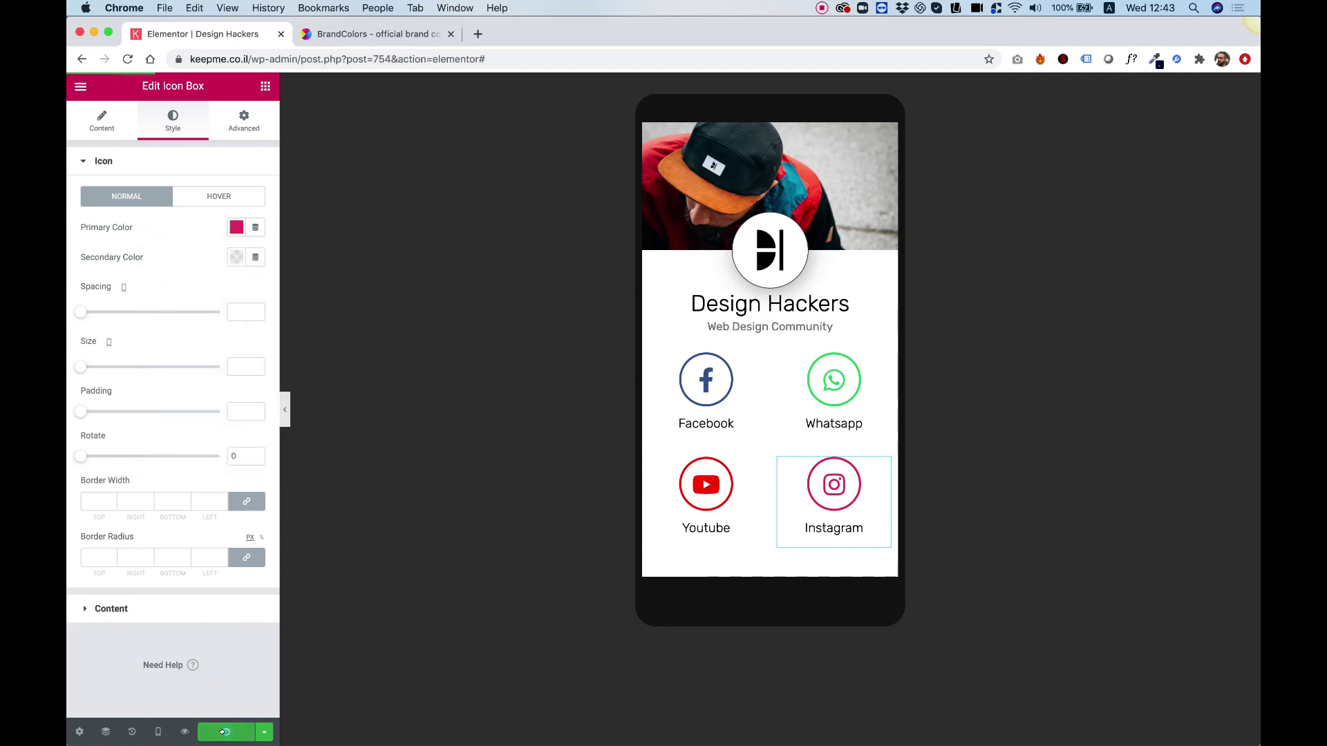